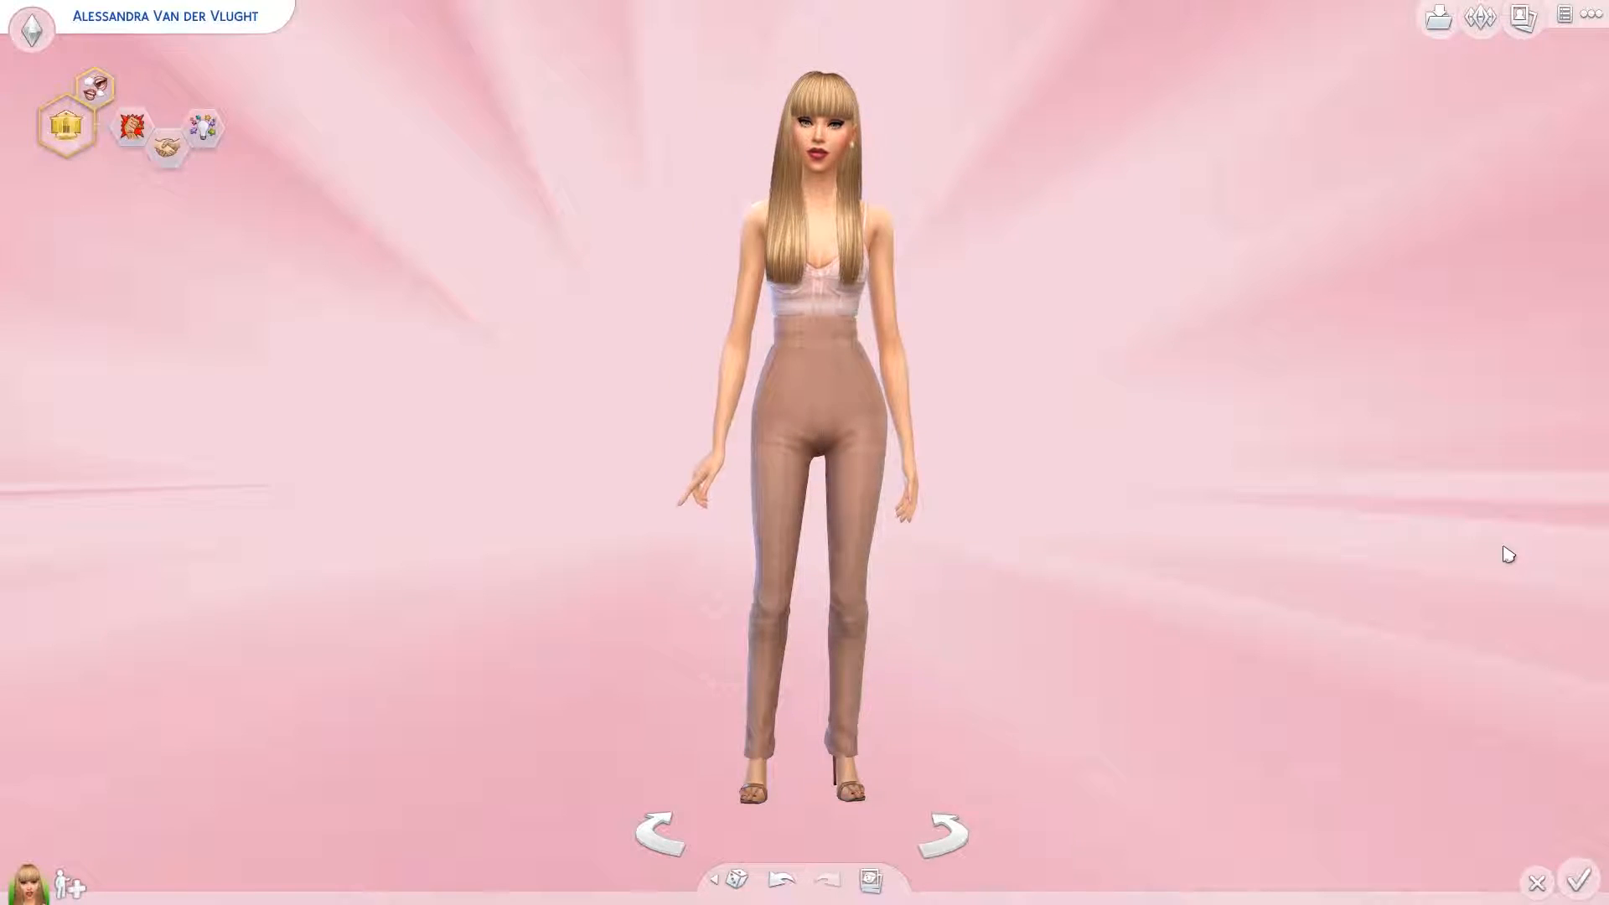
Capture a screenshot of the standing Sim against the pink background and switch to Photoshop
key("c")
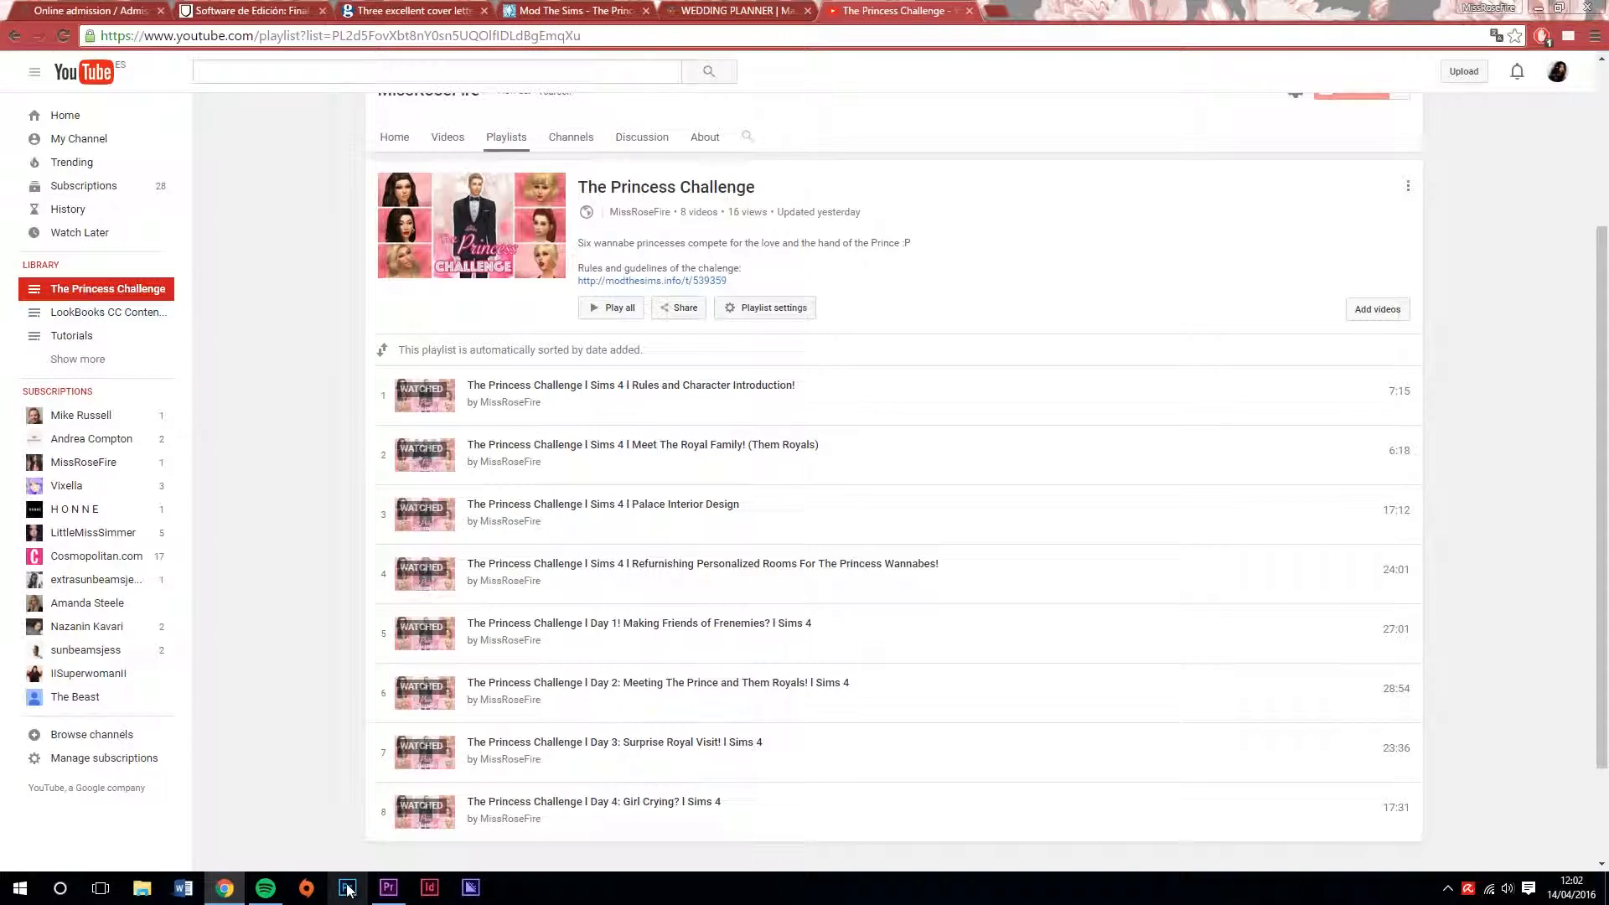
left_click(347, 889)
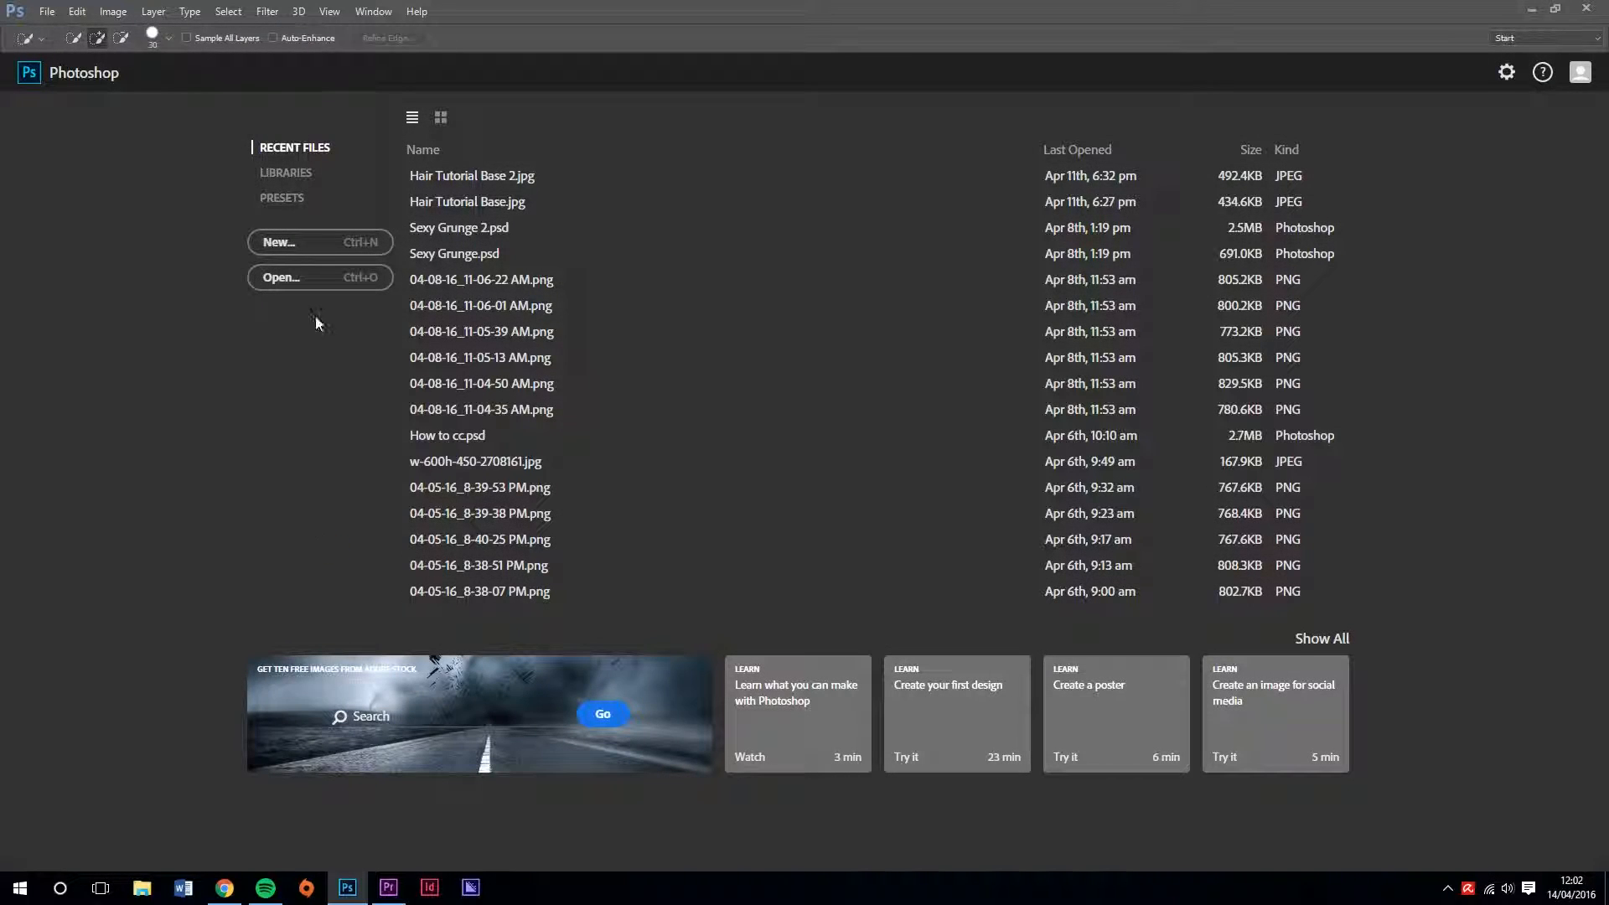
Create a new document named Pastel Posh, 3 cm wide and 6 cm high, with transparent background contents
left_click(303, 257)
type("Pastel Posh")
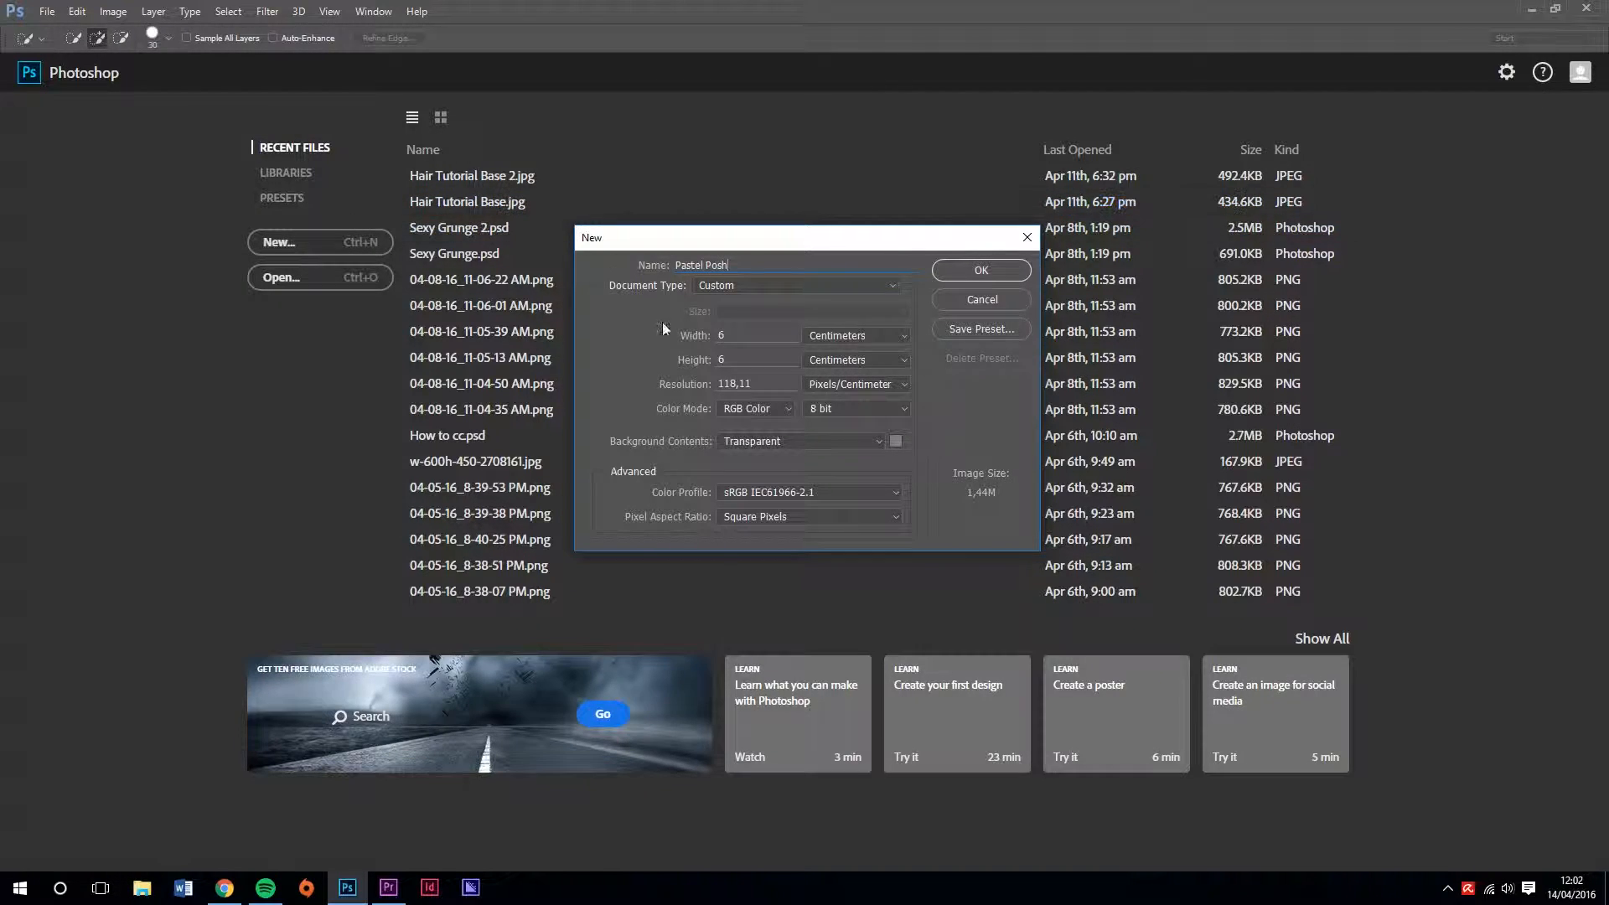
left_click(790, 441)
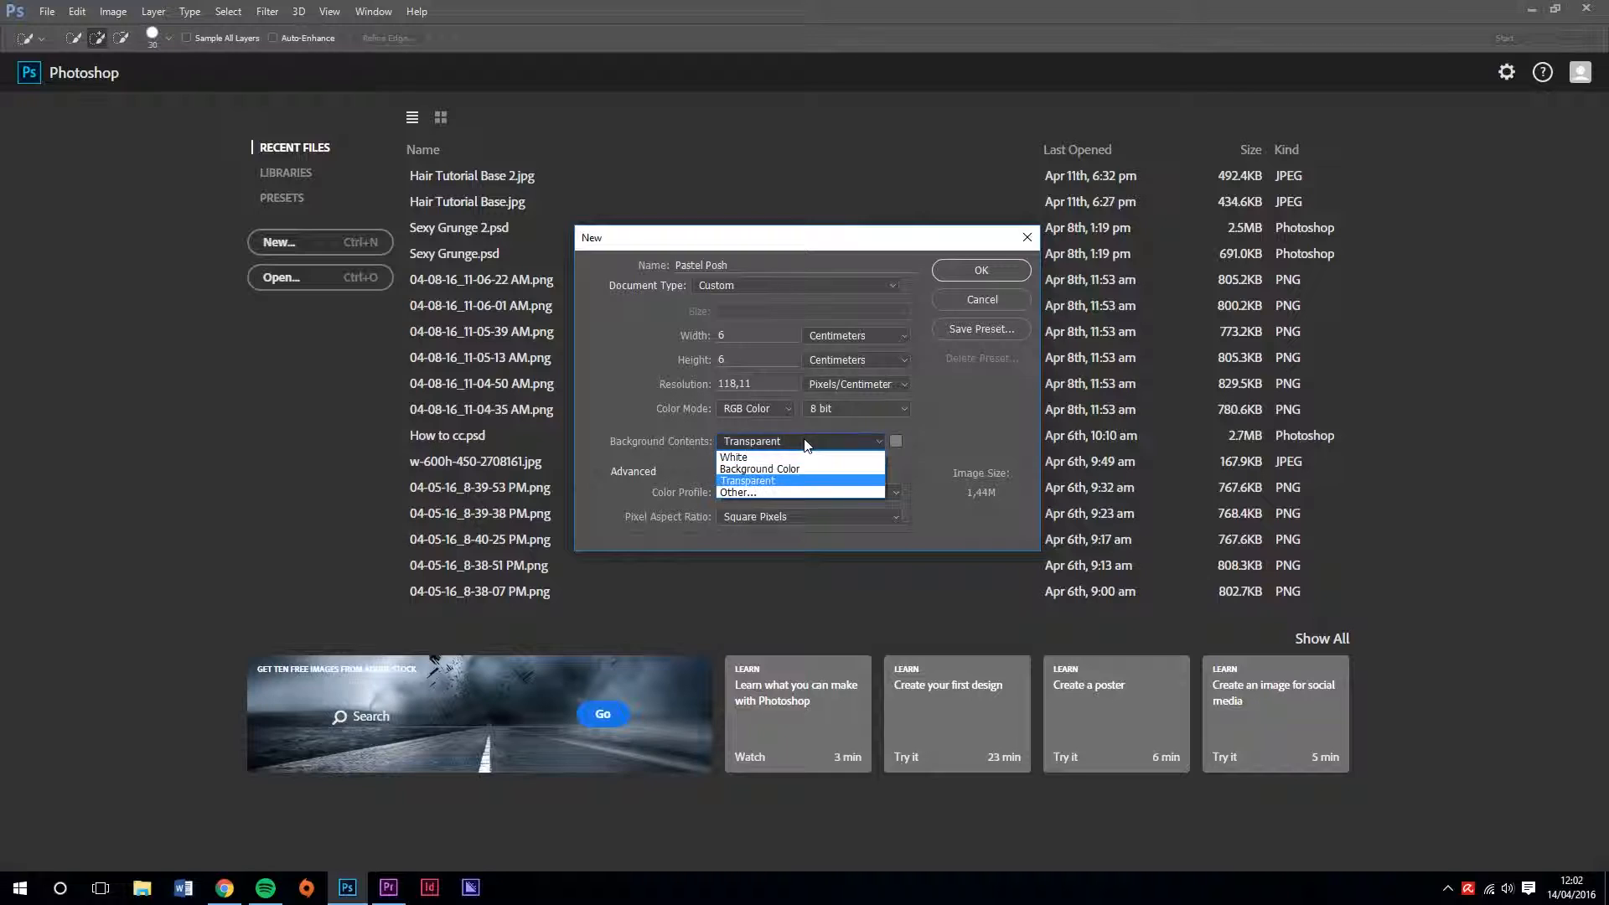
left_click(771, 491)
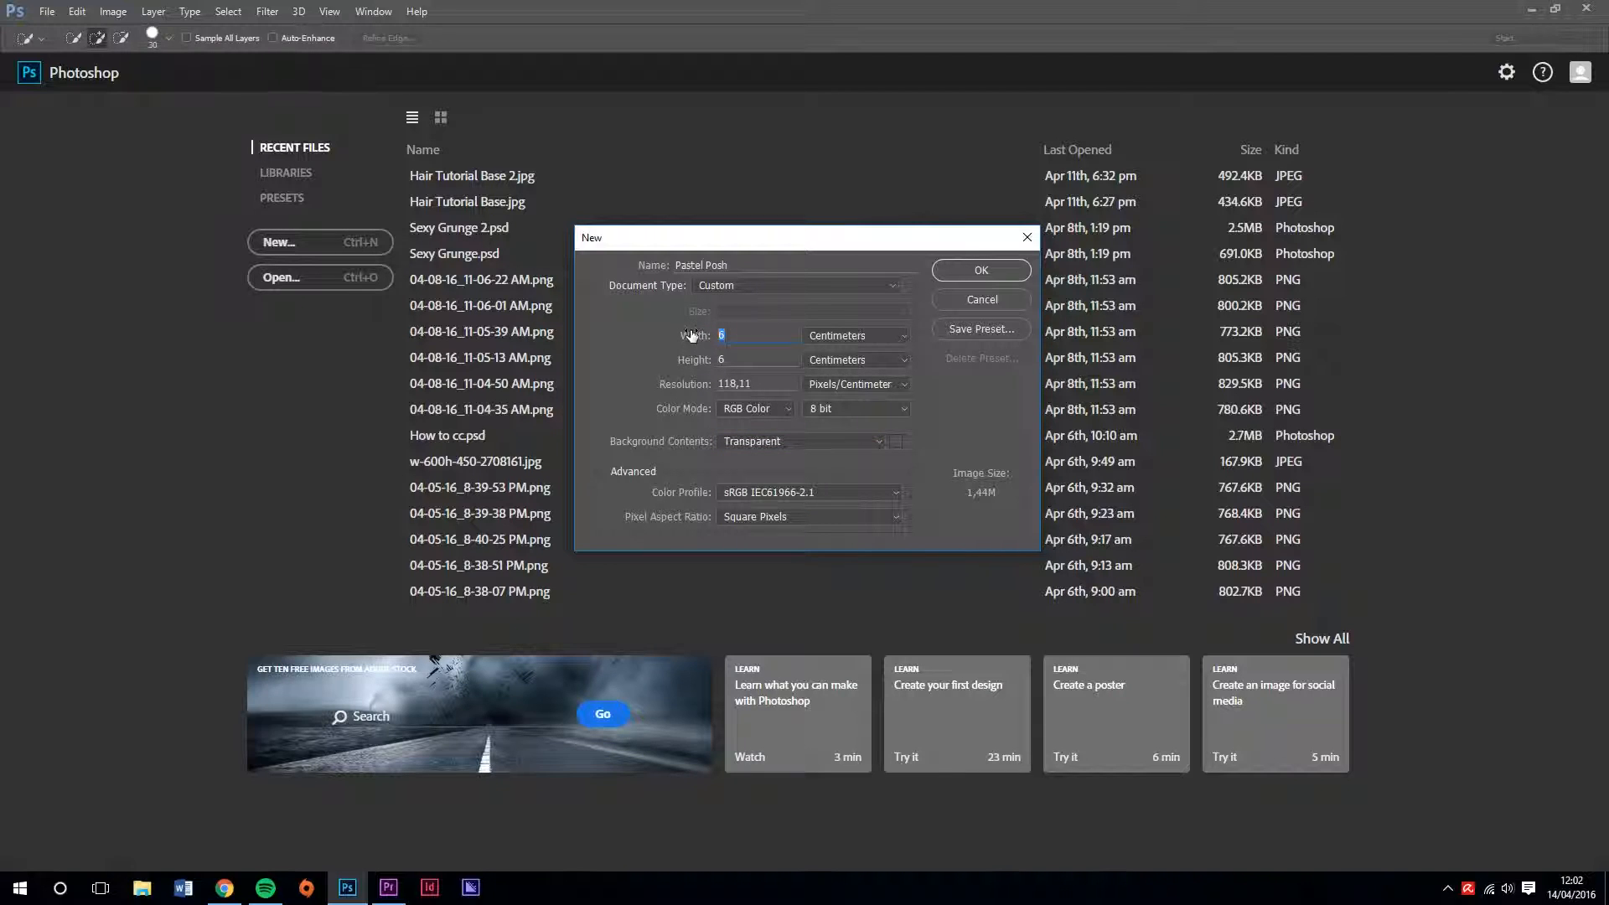
left_click(981, 269)
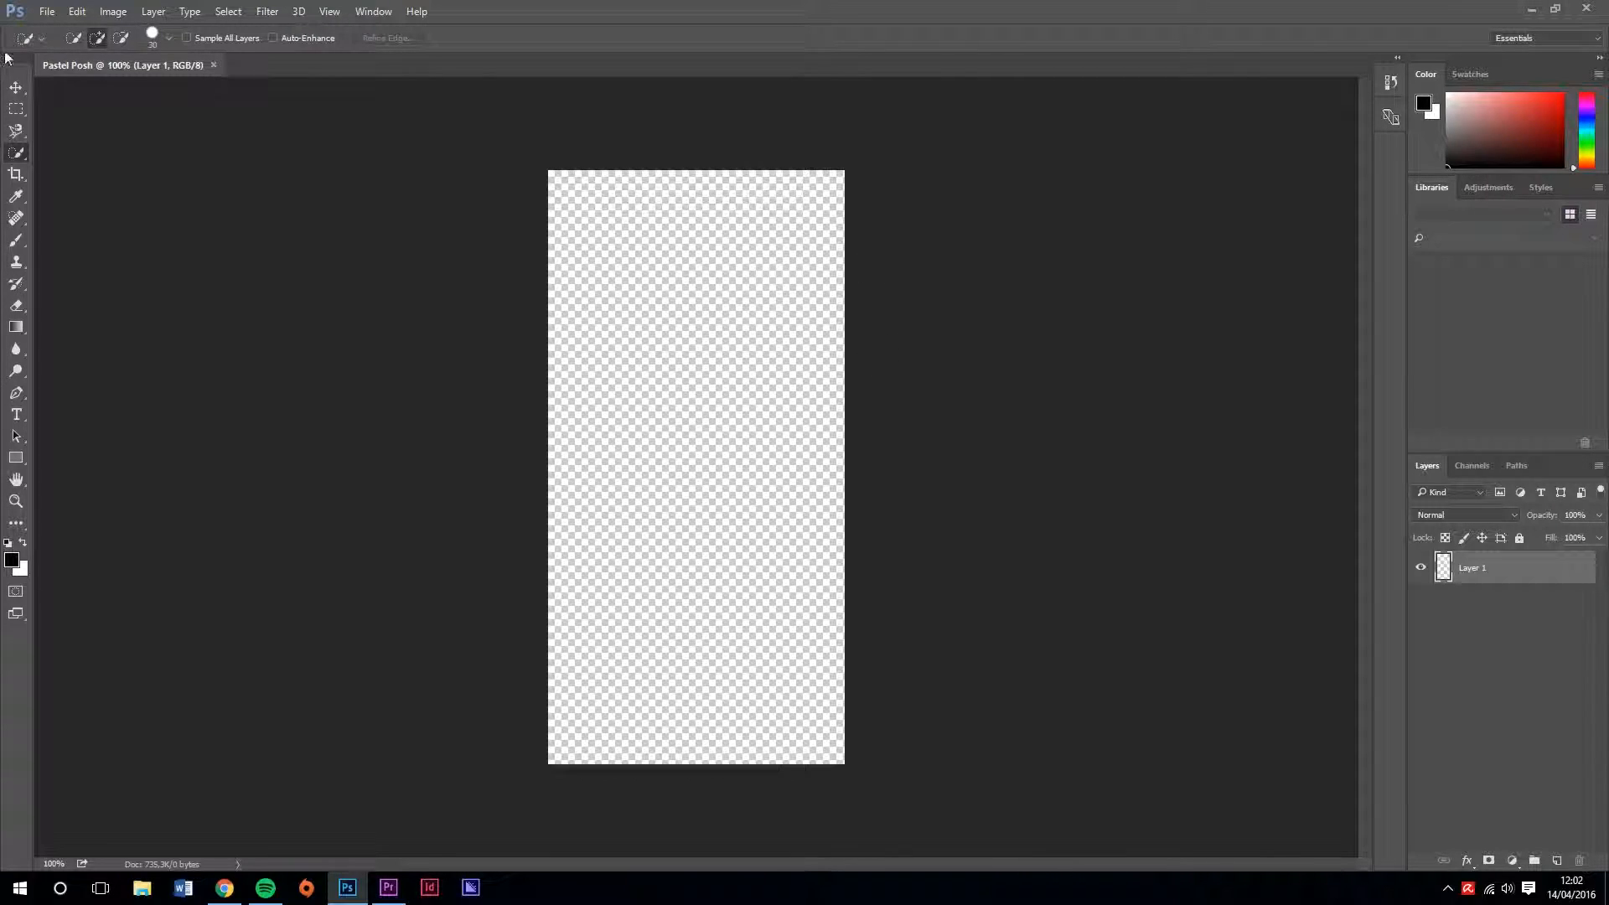
Try a canvas width of 6 cm for the blank document and undo the resize
left_click(111, 12)
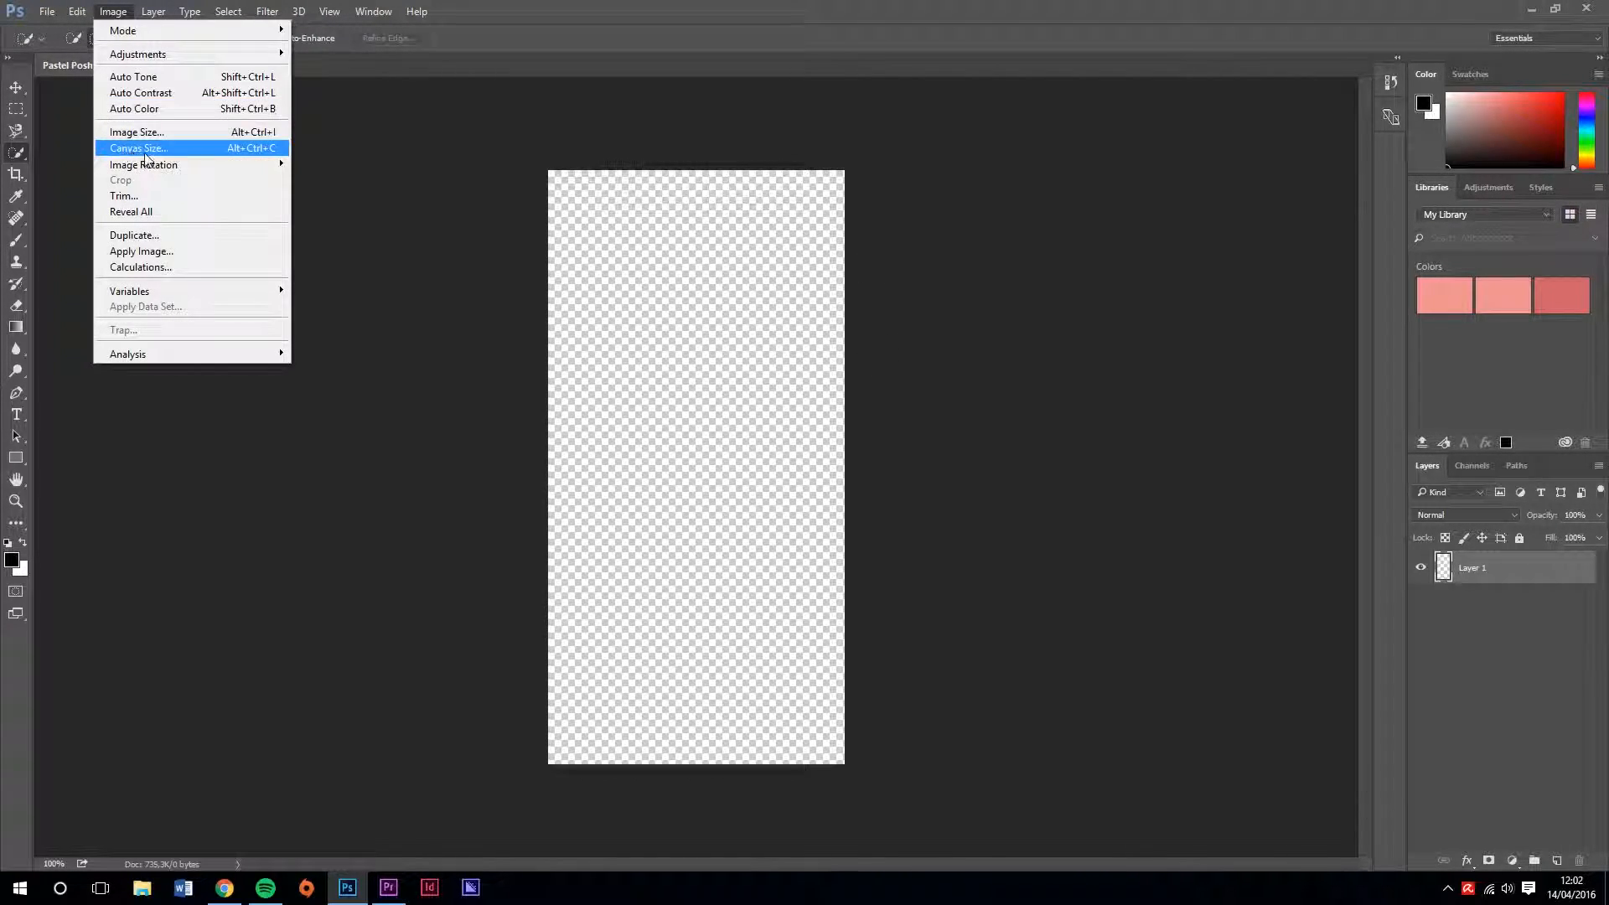
left_click(186, 152)
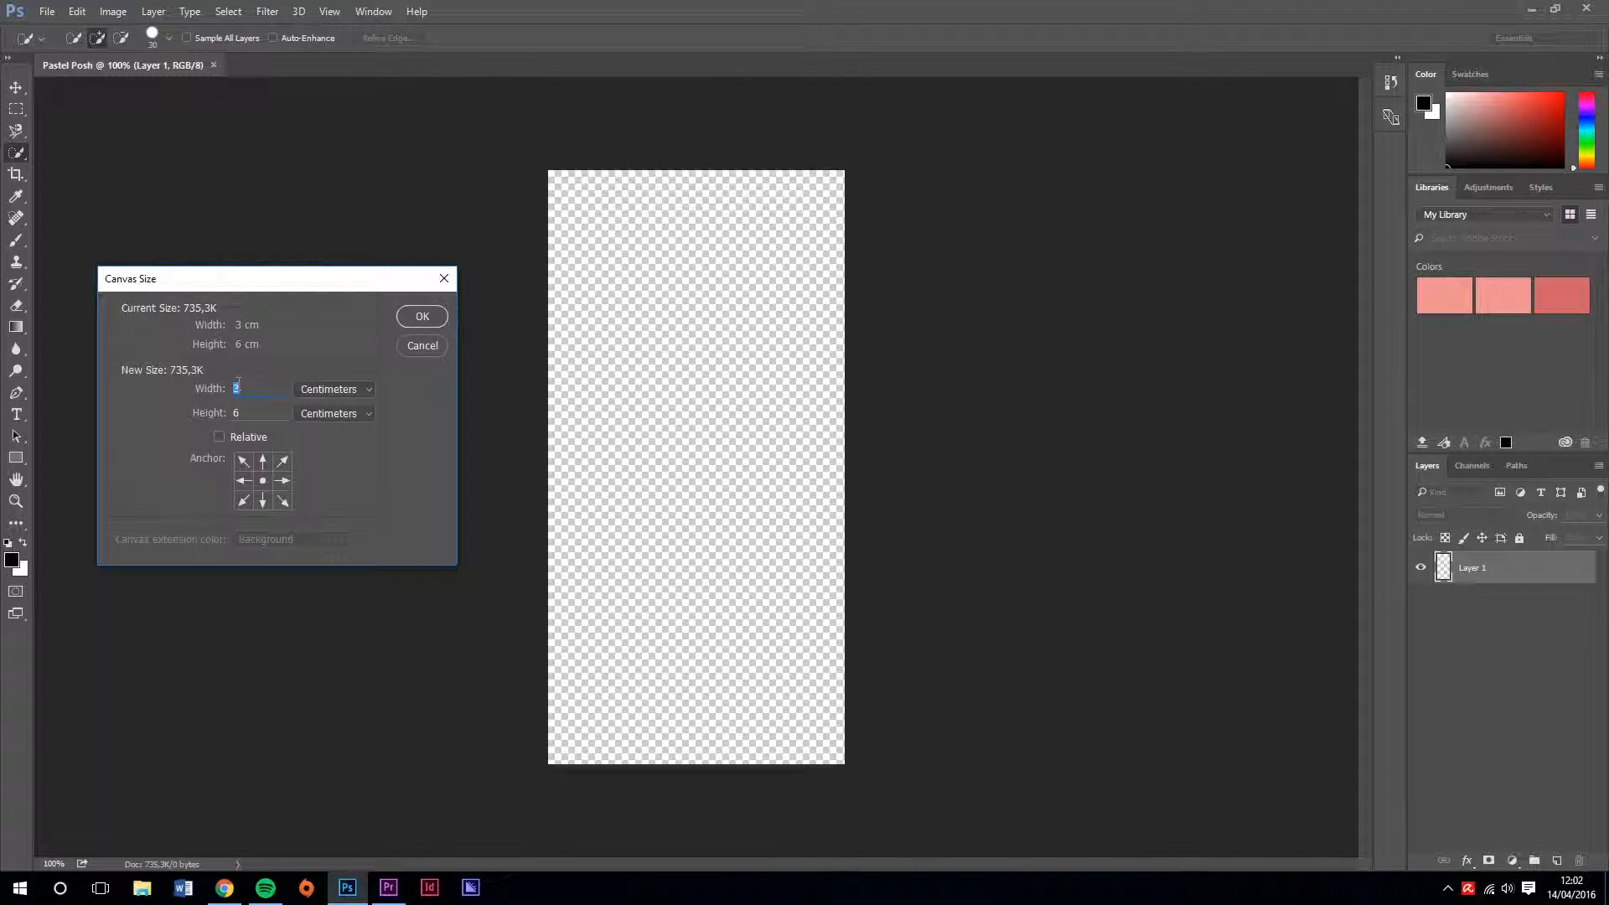
type("6")
key("Tab")
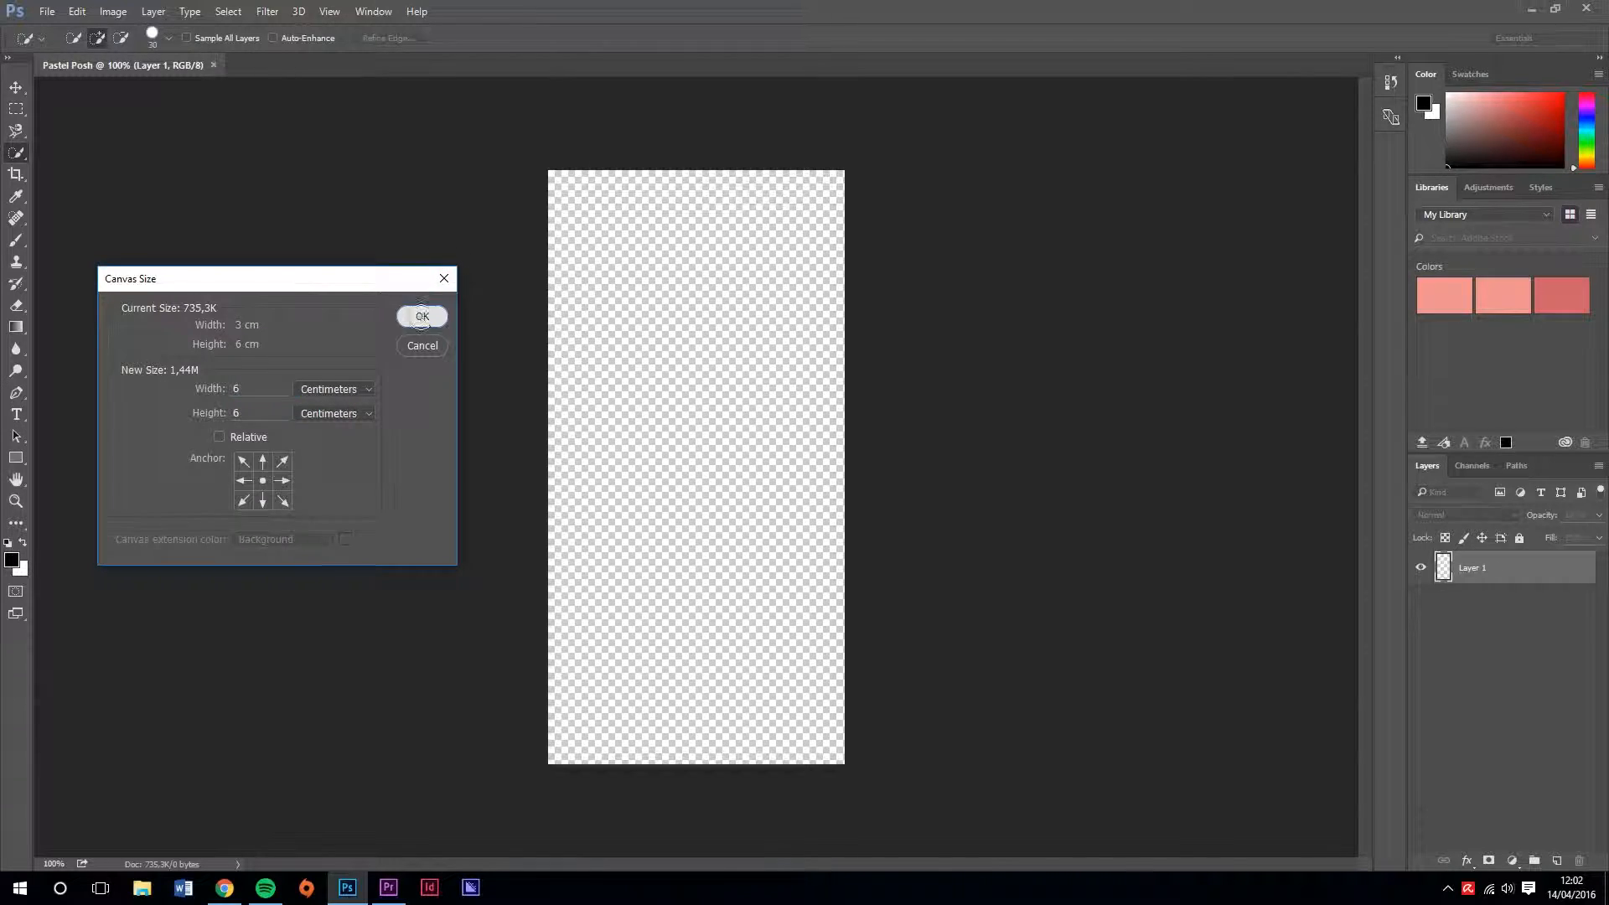
left_click(422, 316)
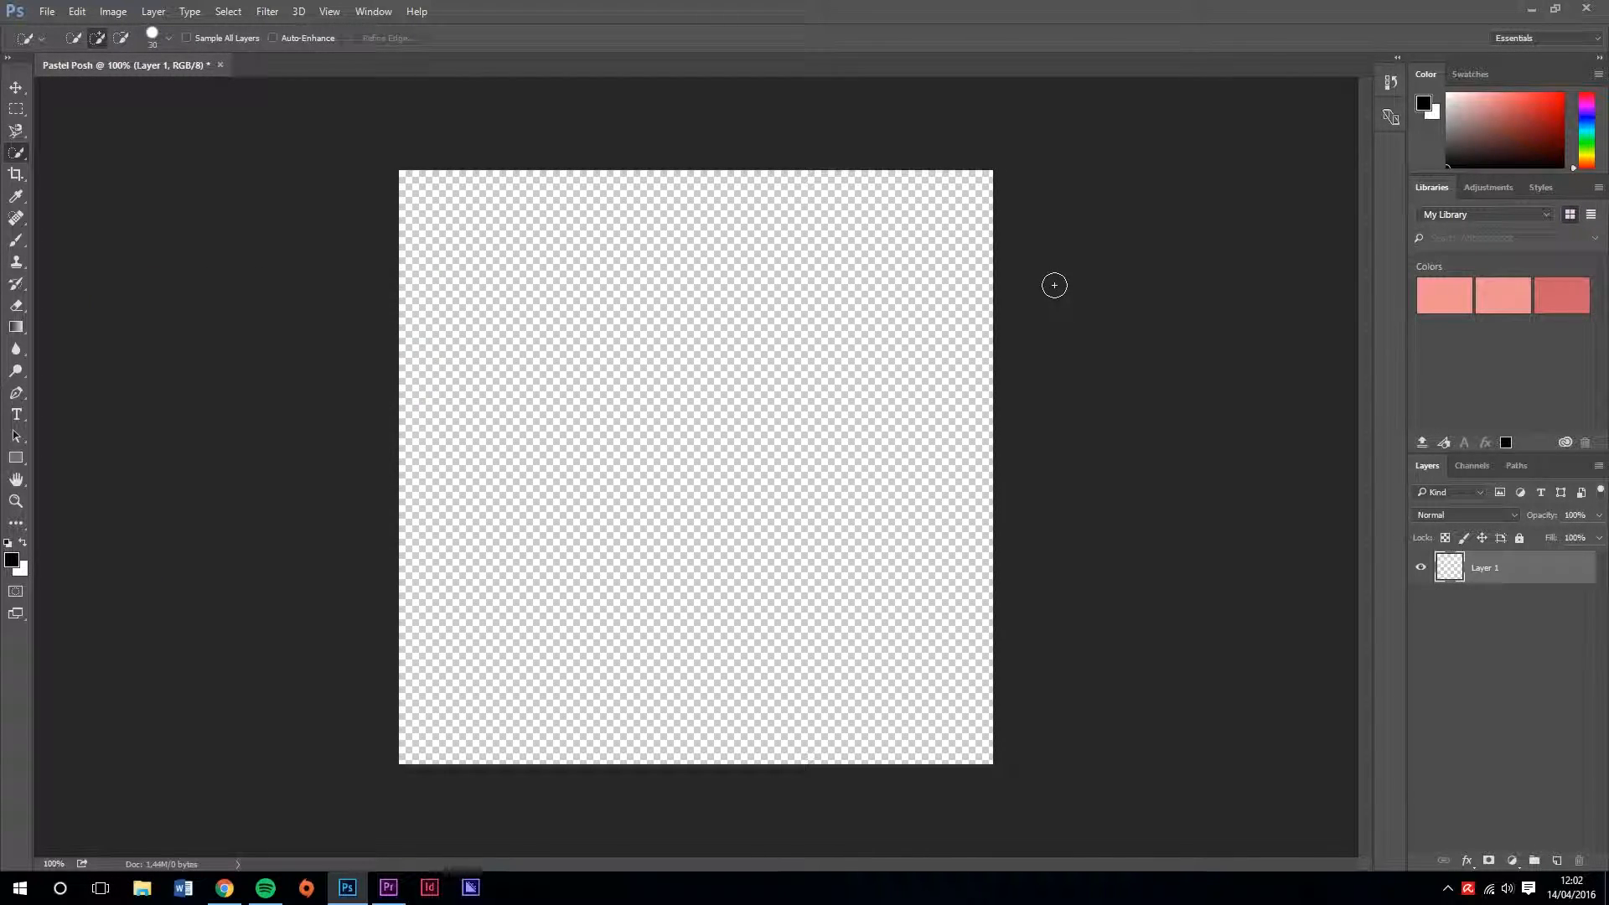
key("ctrl+z")
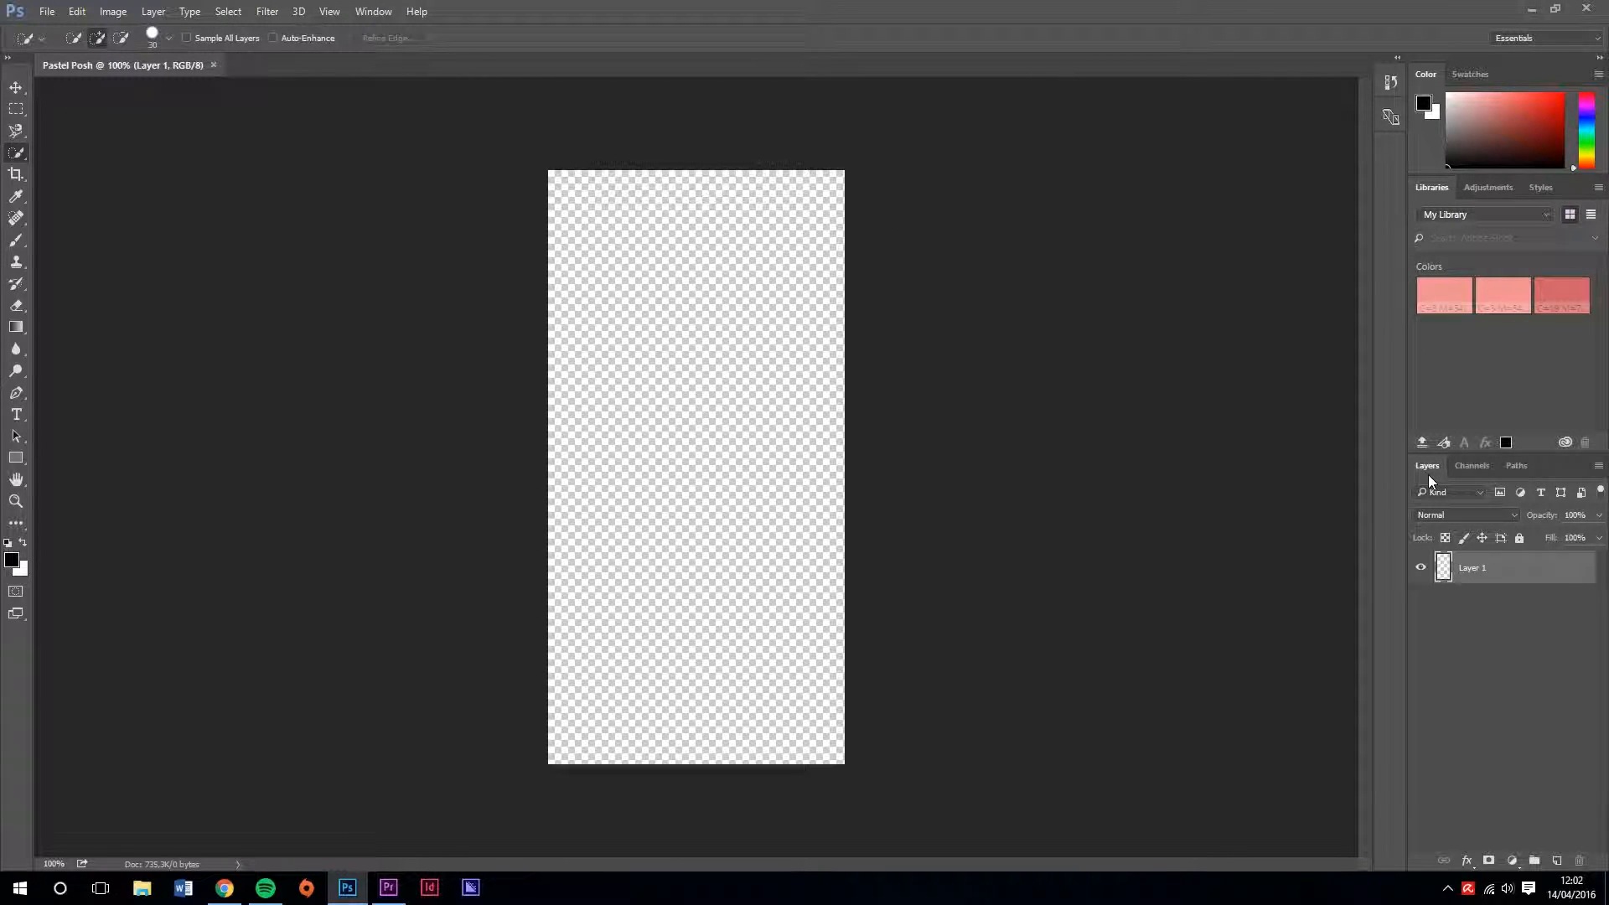
Open the Sim screenshot 04-14-16_10-19-21 AM.png from The Sims 4 Screenshots folder inside Documents, Electronic Arts
left_click(47, 11)
left_click(76, 42)
scroll(344, 377, "up", 3)
left_click(348, 257)
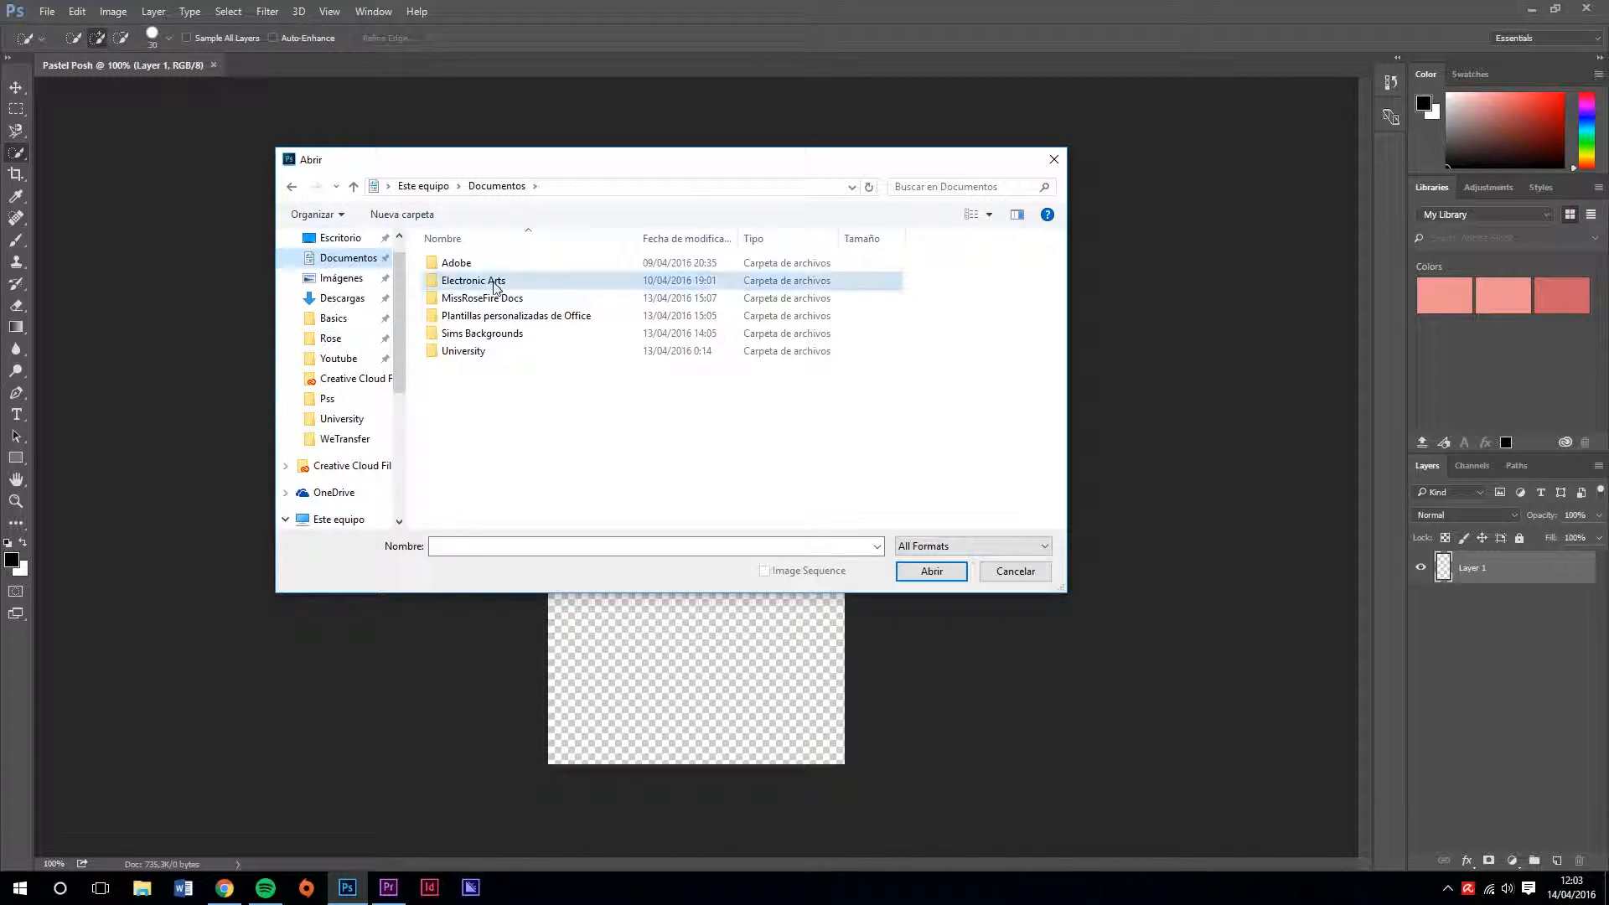
double_click(488, 280)
double_click(484, 265)
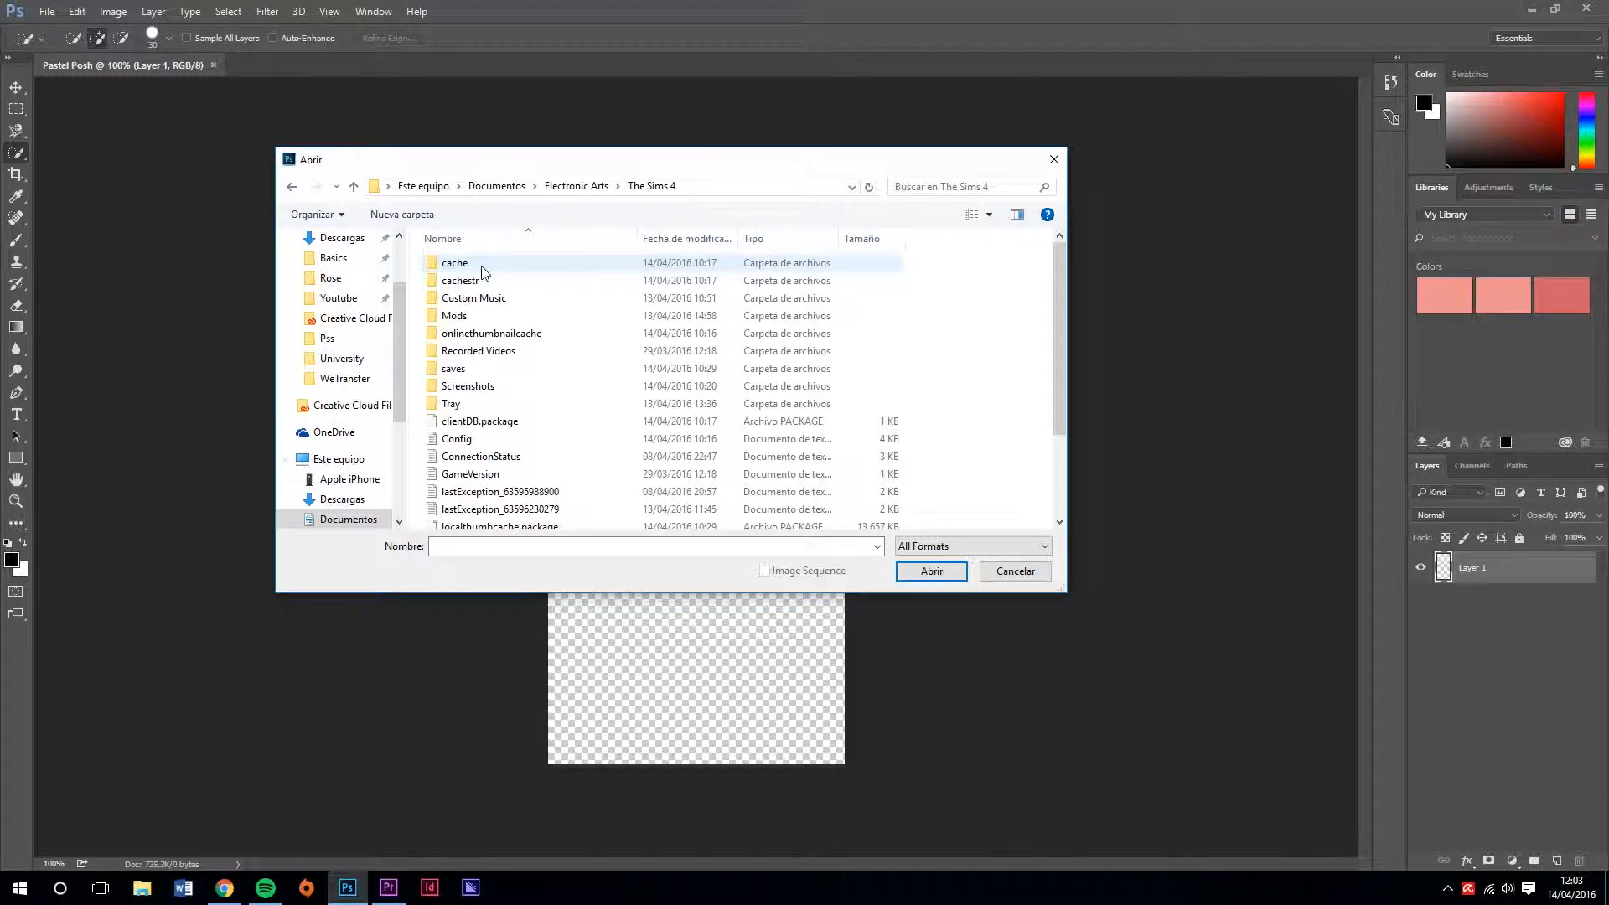
double_click(513, 392)
left_click_drag(1059, 261, 1040, 510)
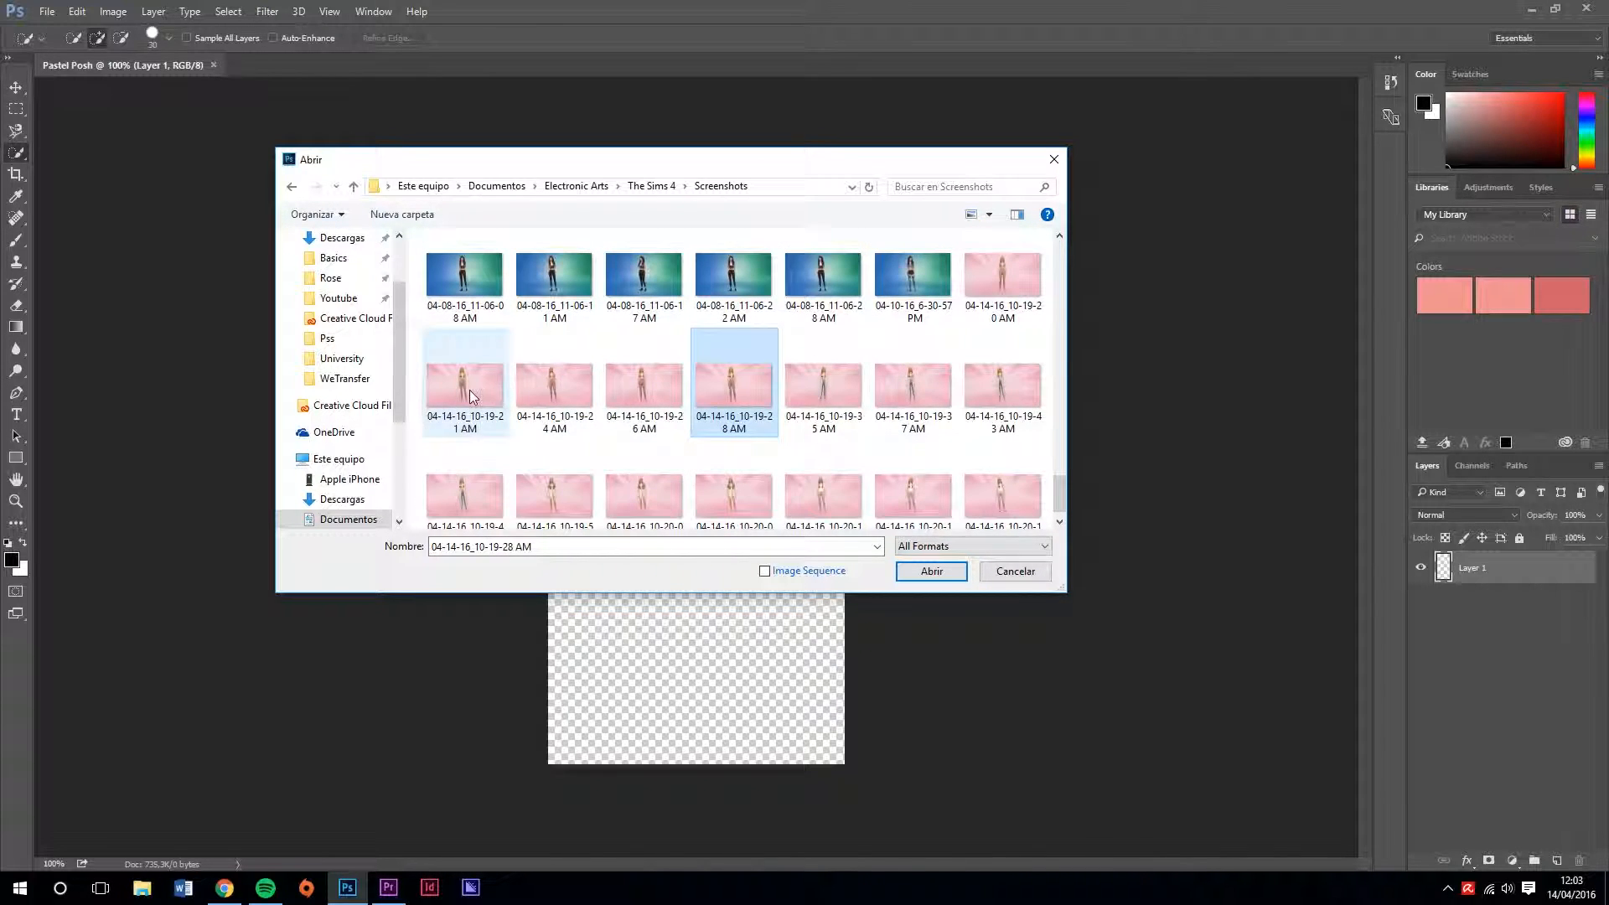
left_click(470, 392)
left_click(917, 575)
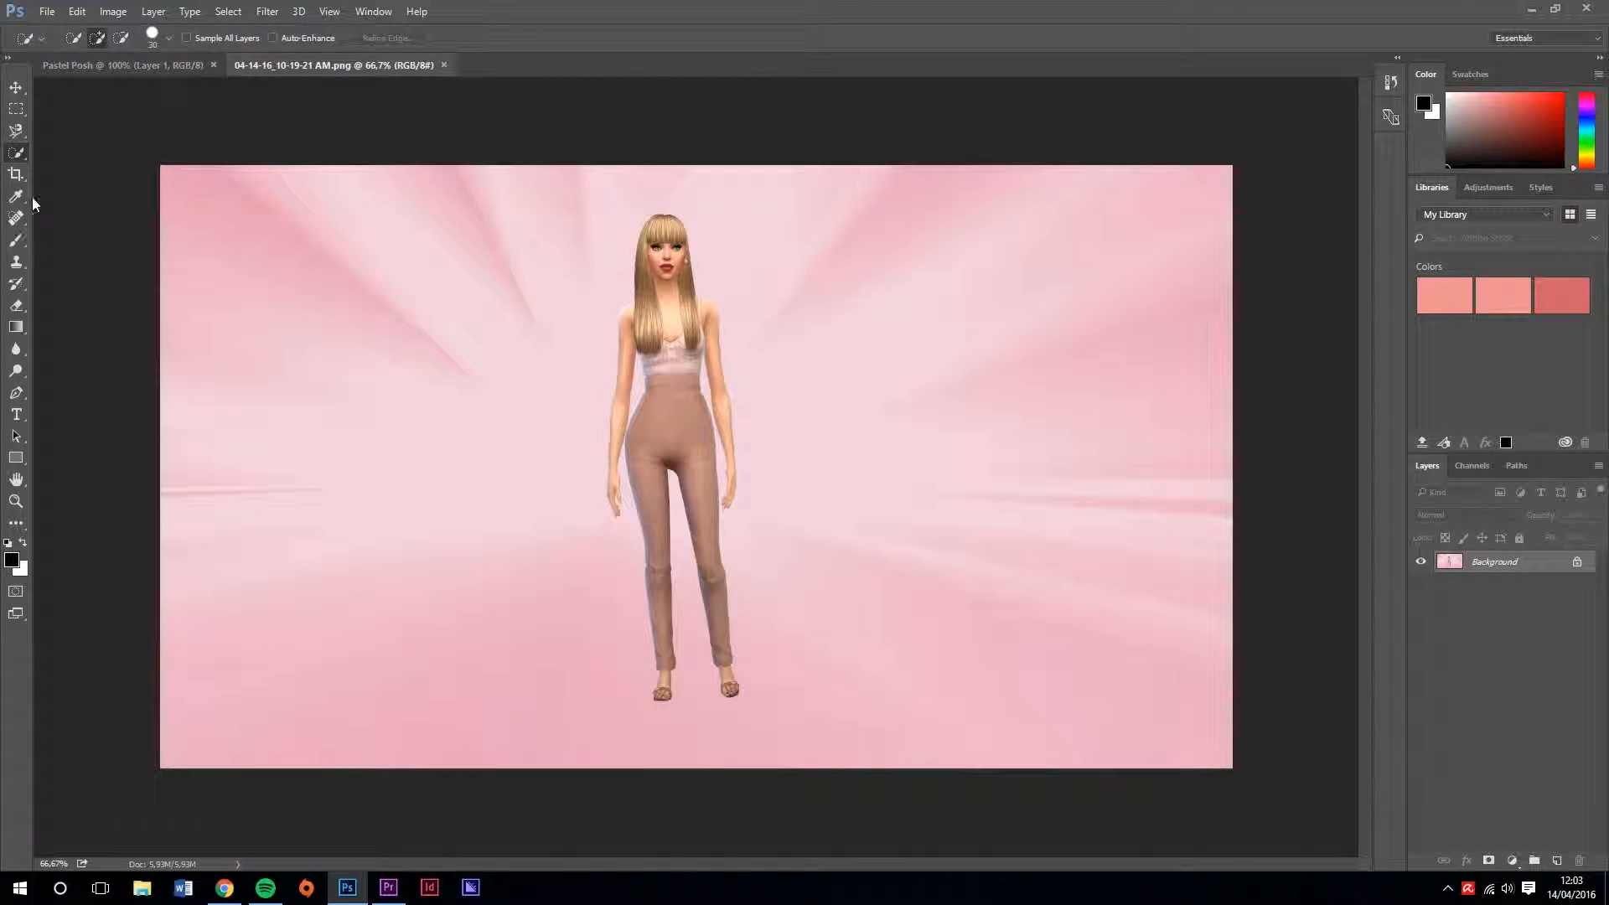
Trace the Sim's outline with the Magnetic Lasso from the top of the head around the shoulder, arm and hand beside the earring
left_click(158, 67)
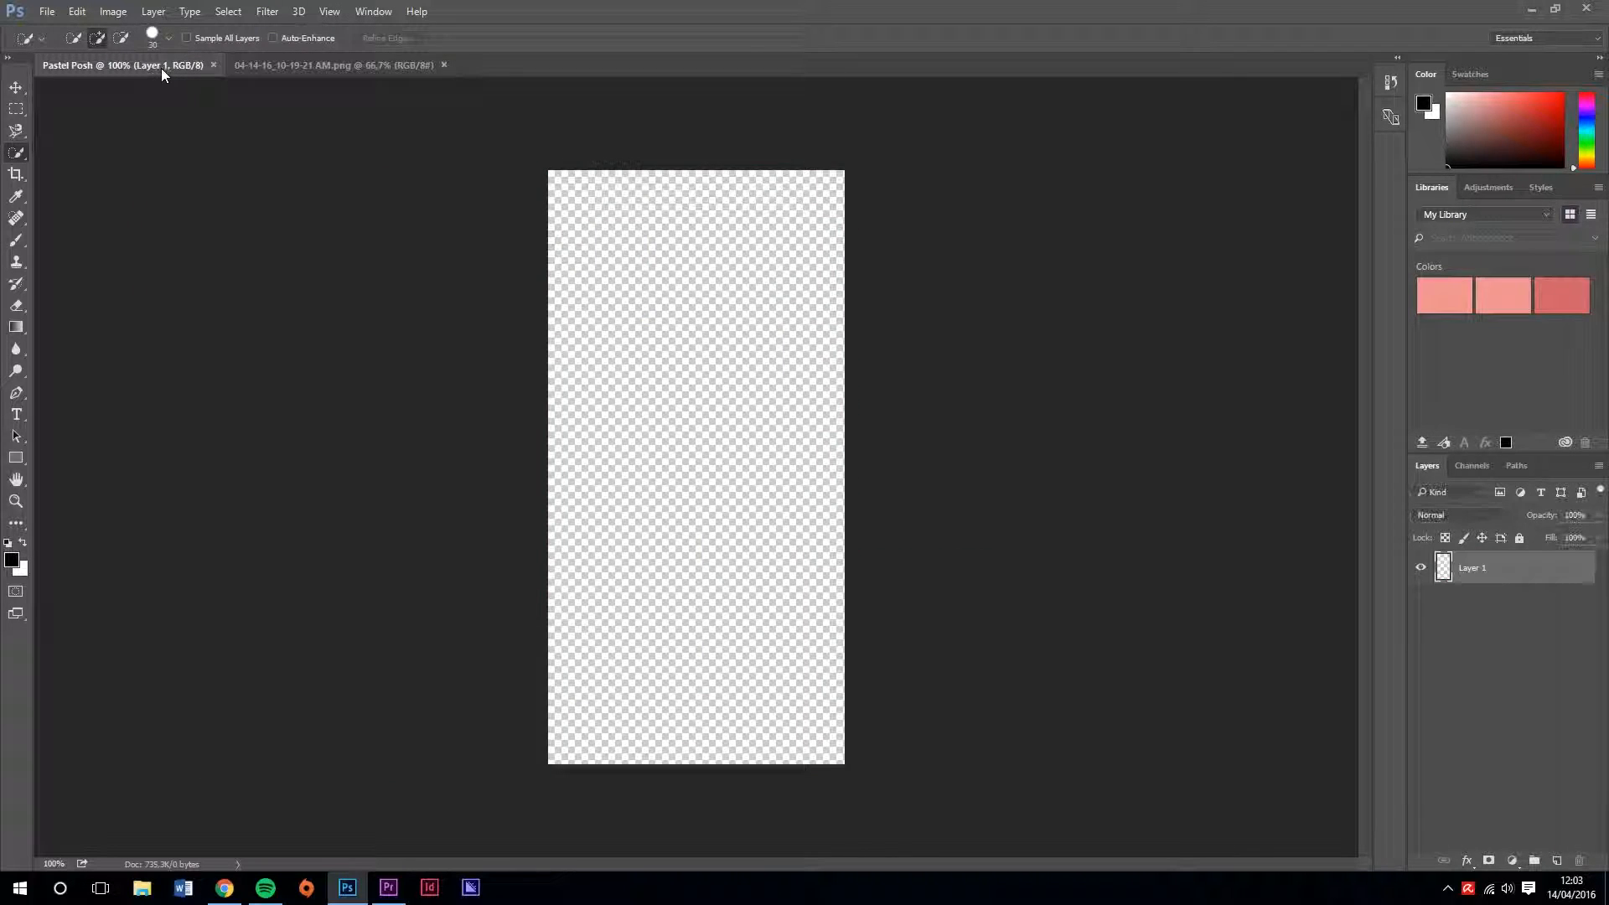
left_click(316, 67)
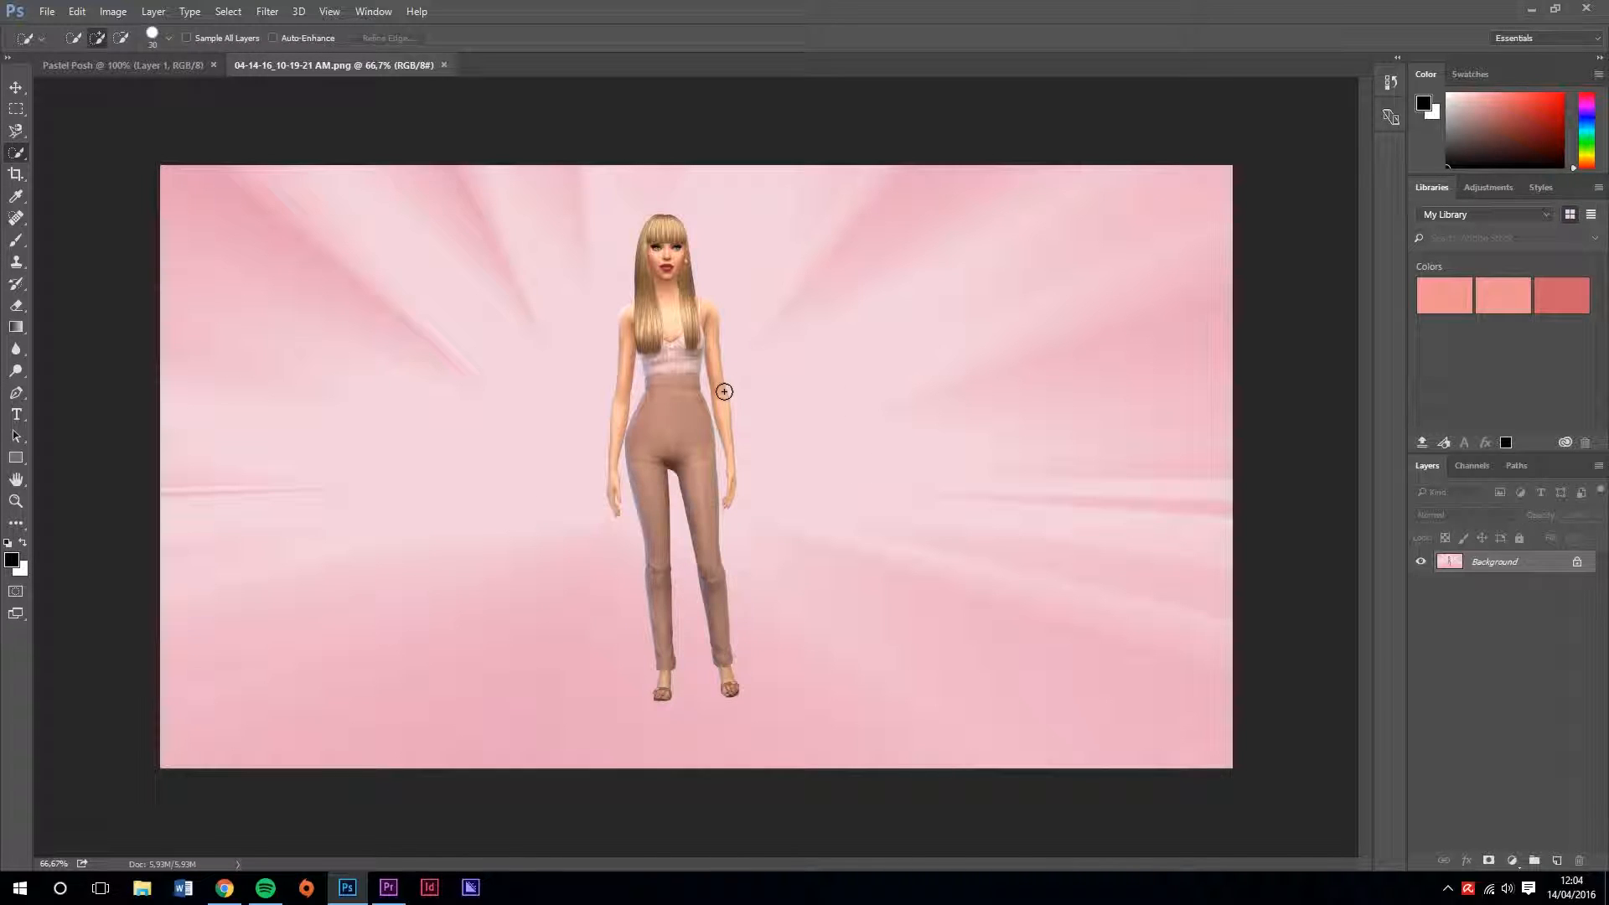
key("ctrl+plus")
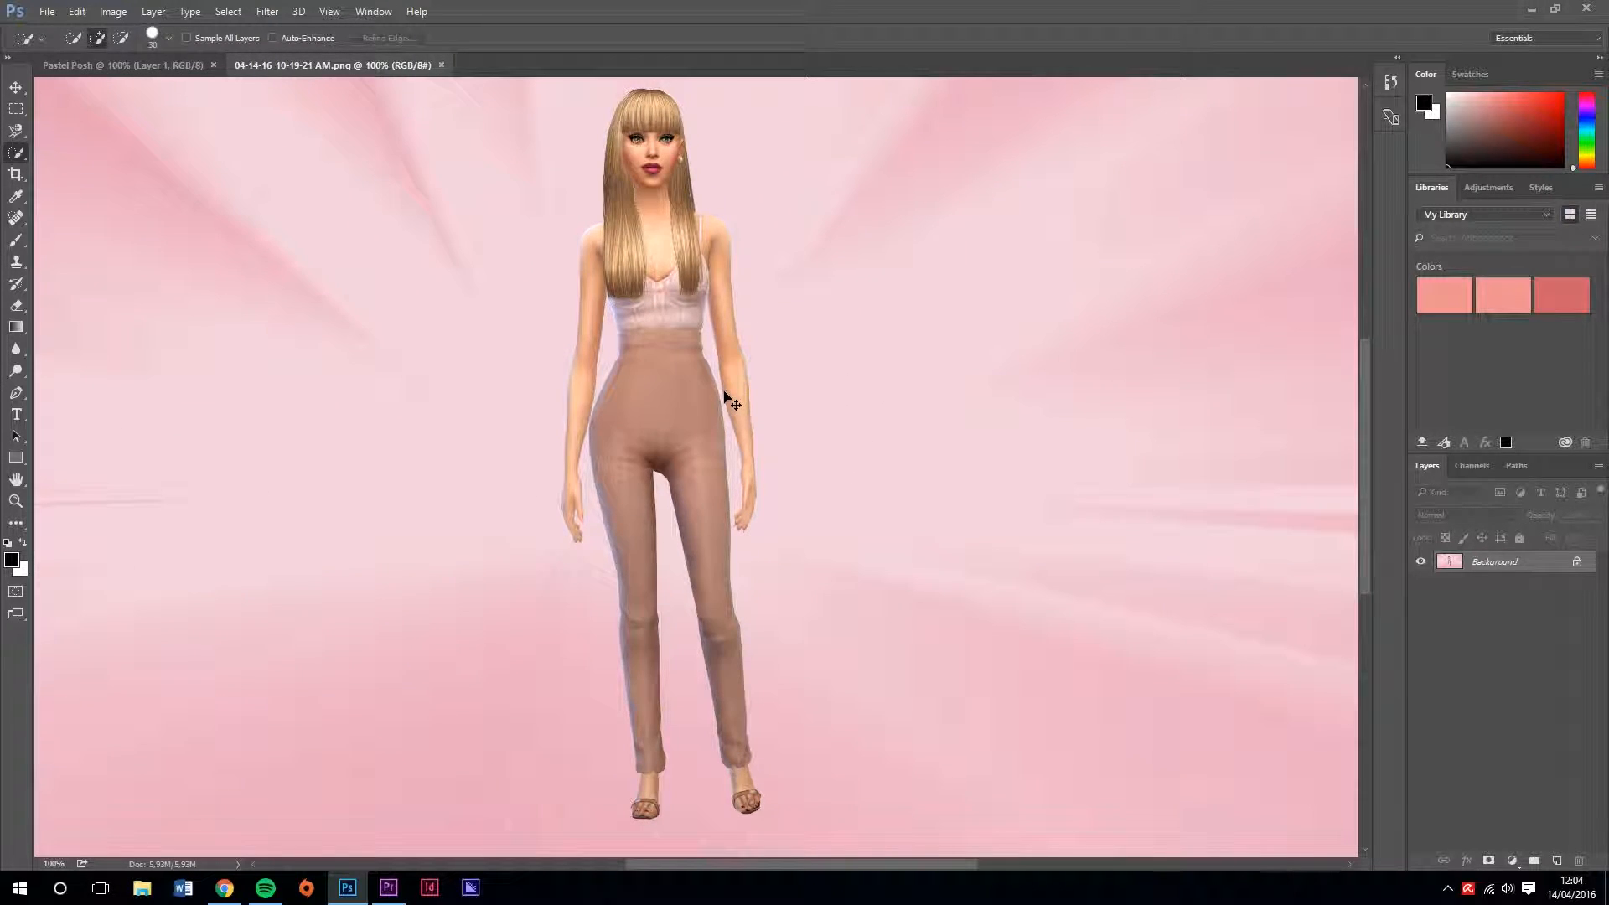
key("ctrl+plus")
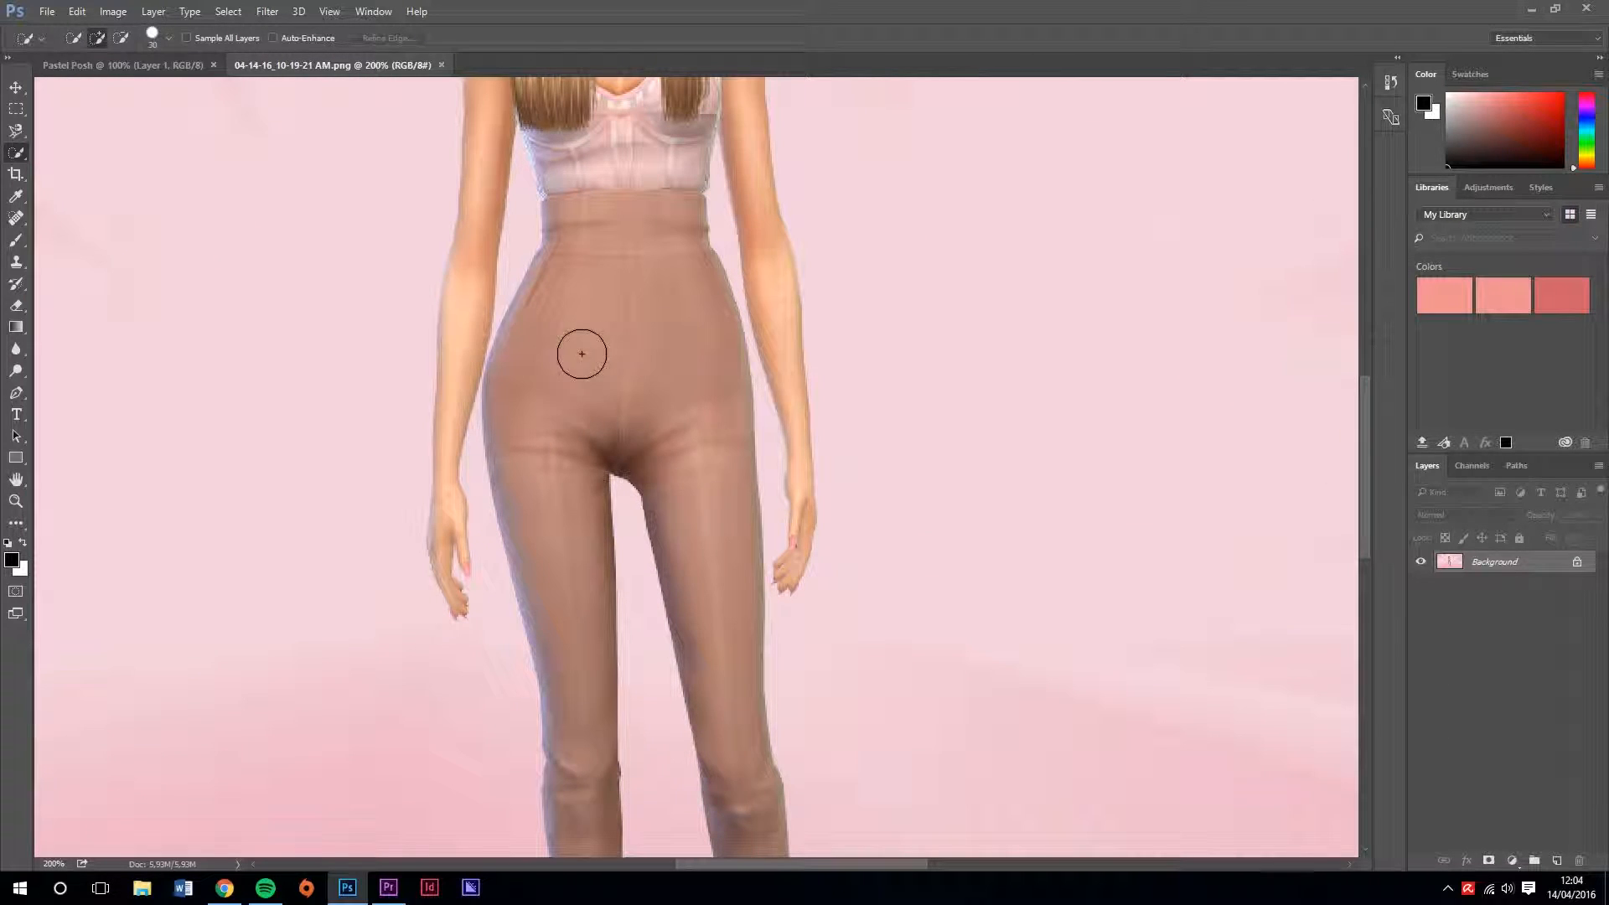
left_click_drag(671, 352, 733, 707)
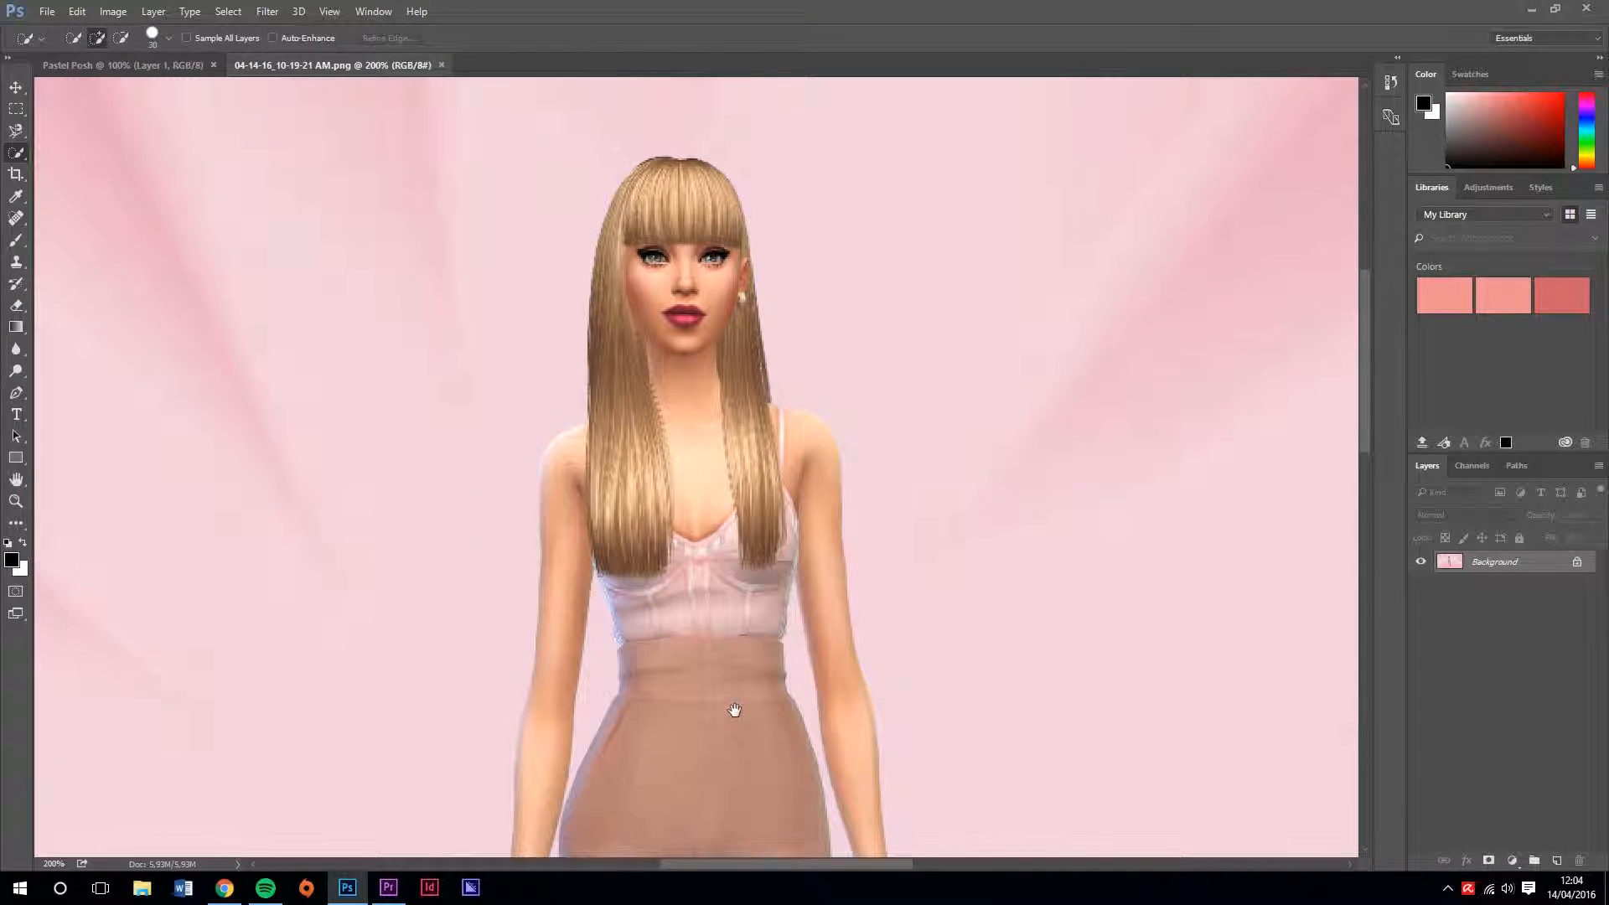
mouse_move(730, 622)
left_mouse_down()
mouse_move(732, 650)
mouse_move(747, 647)
left_mouse_up()
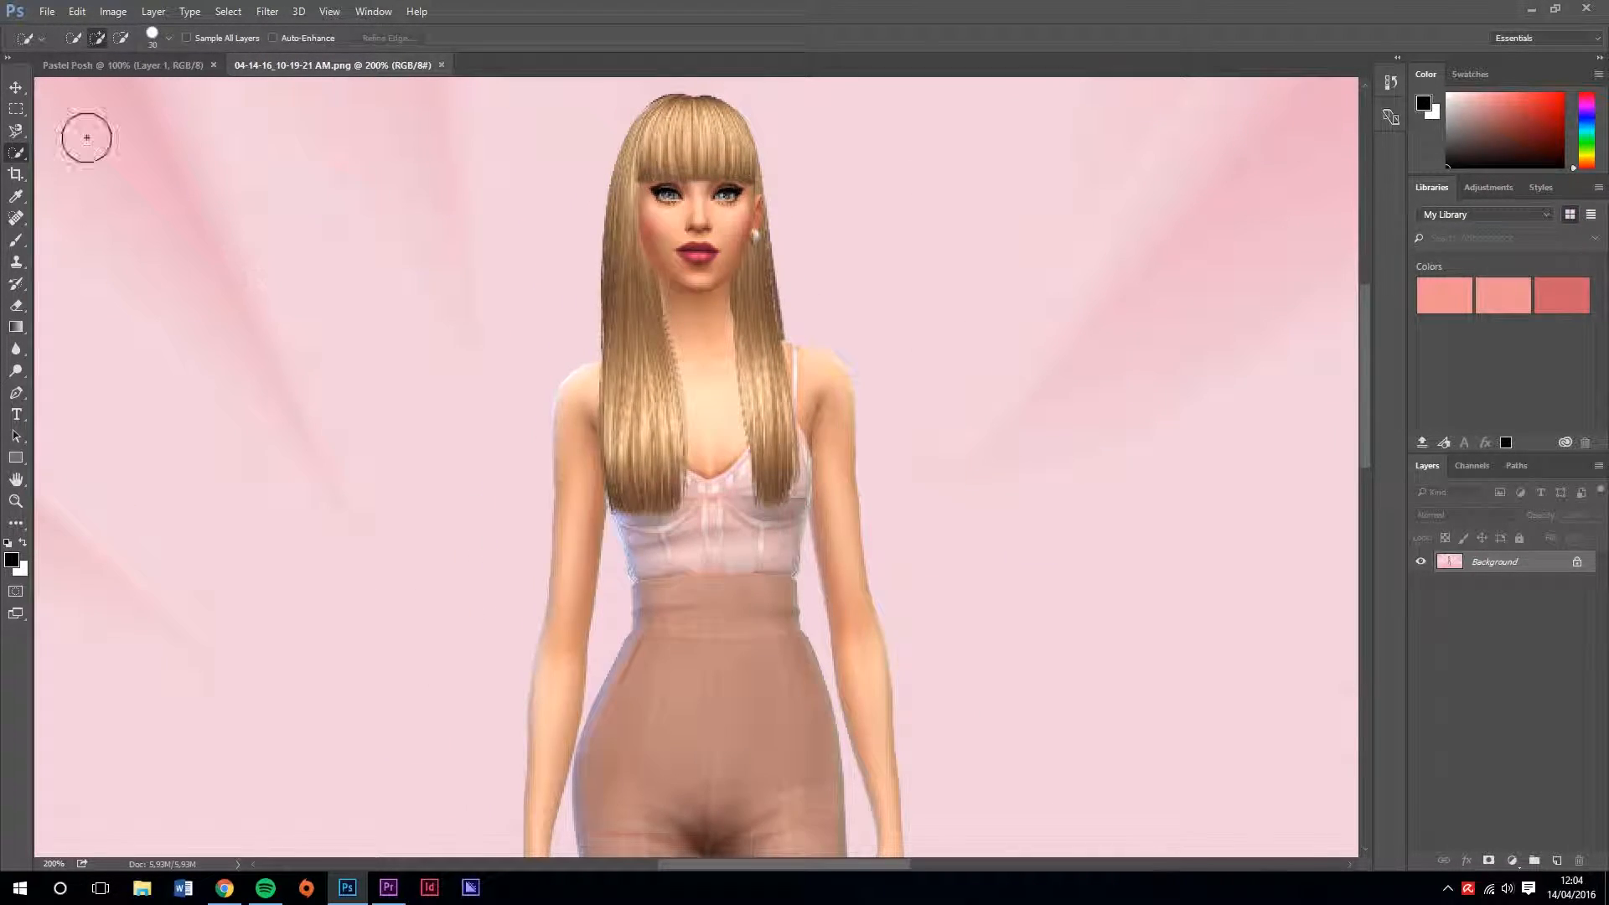
left_click(19, 133)
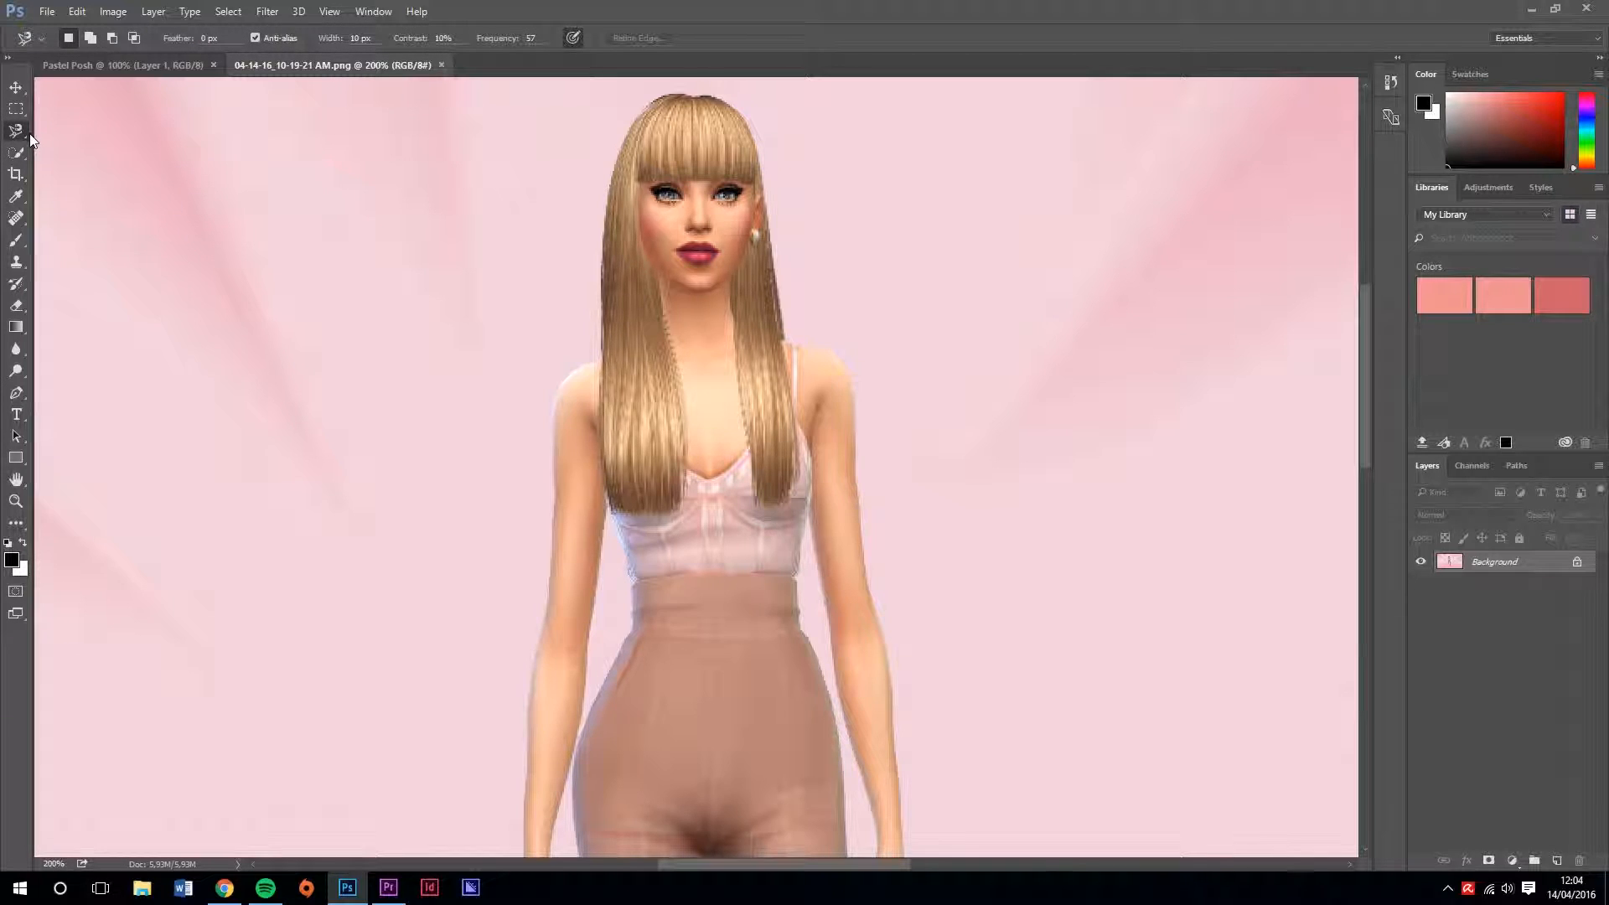
right_click(27, 136)
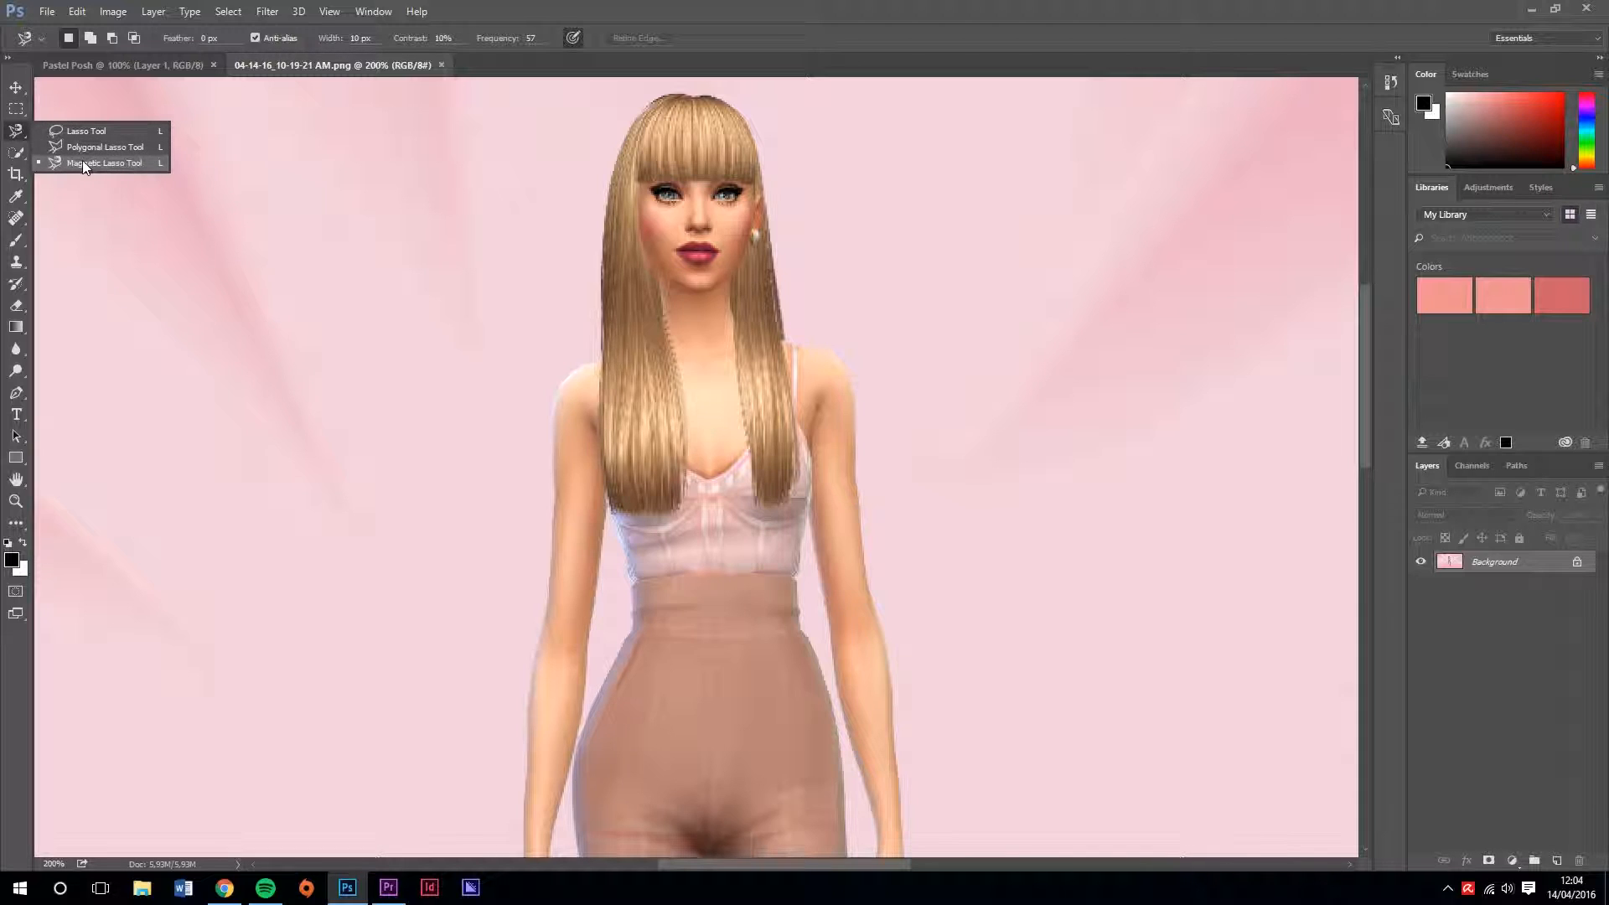
left_click(106, 165)
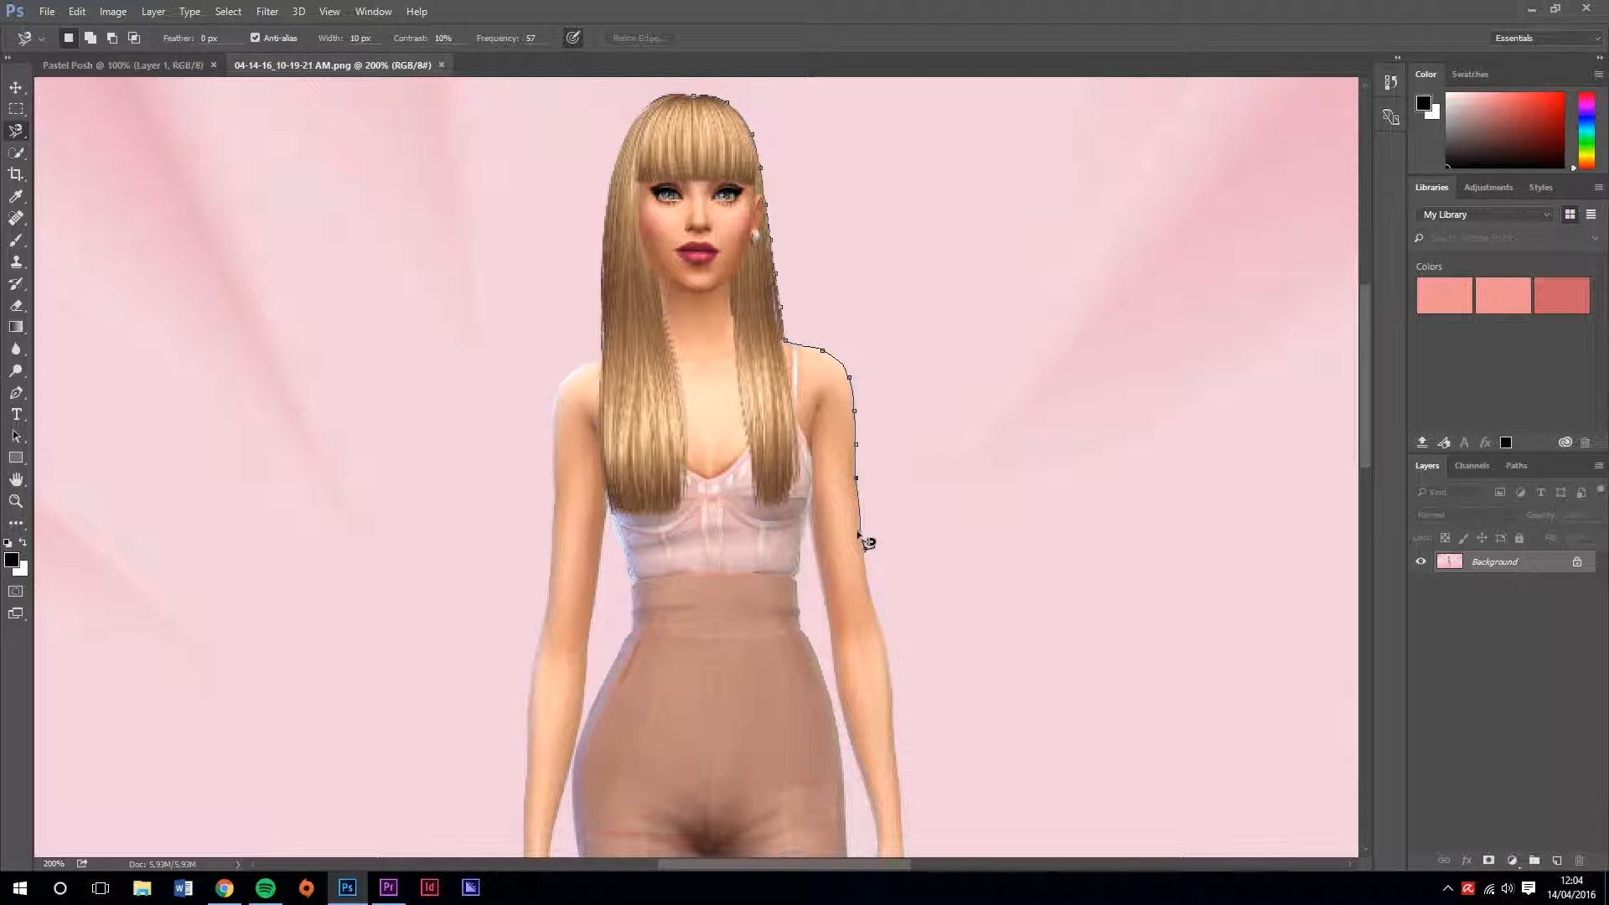
left_click_drag(888, 716, 875, 161)
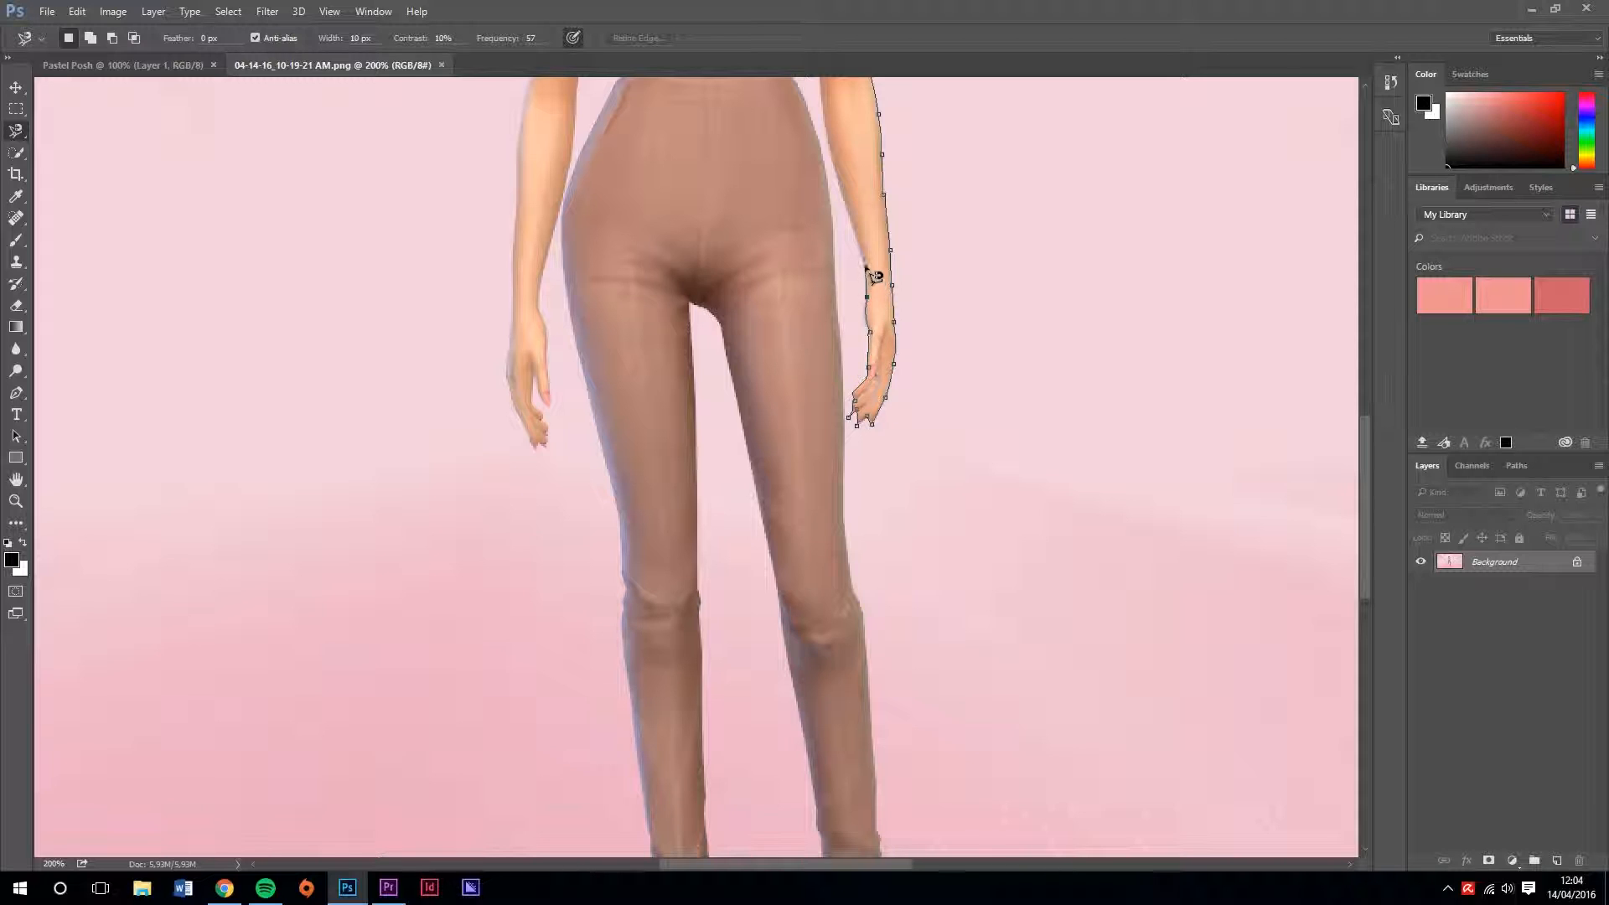
left_click_drag(838, 163, 850, 353)
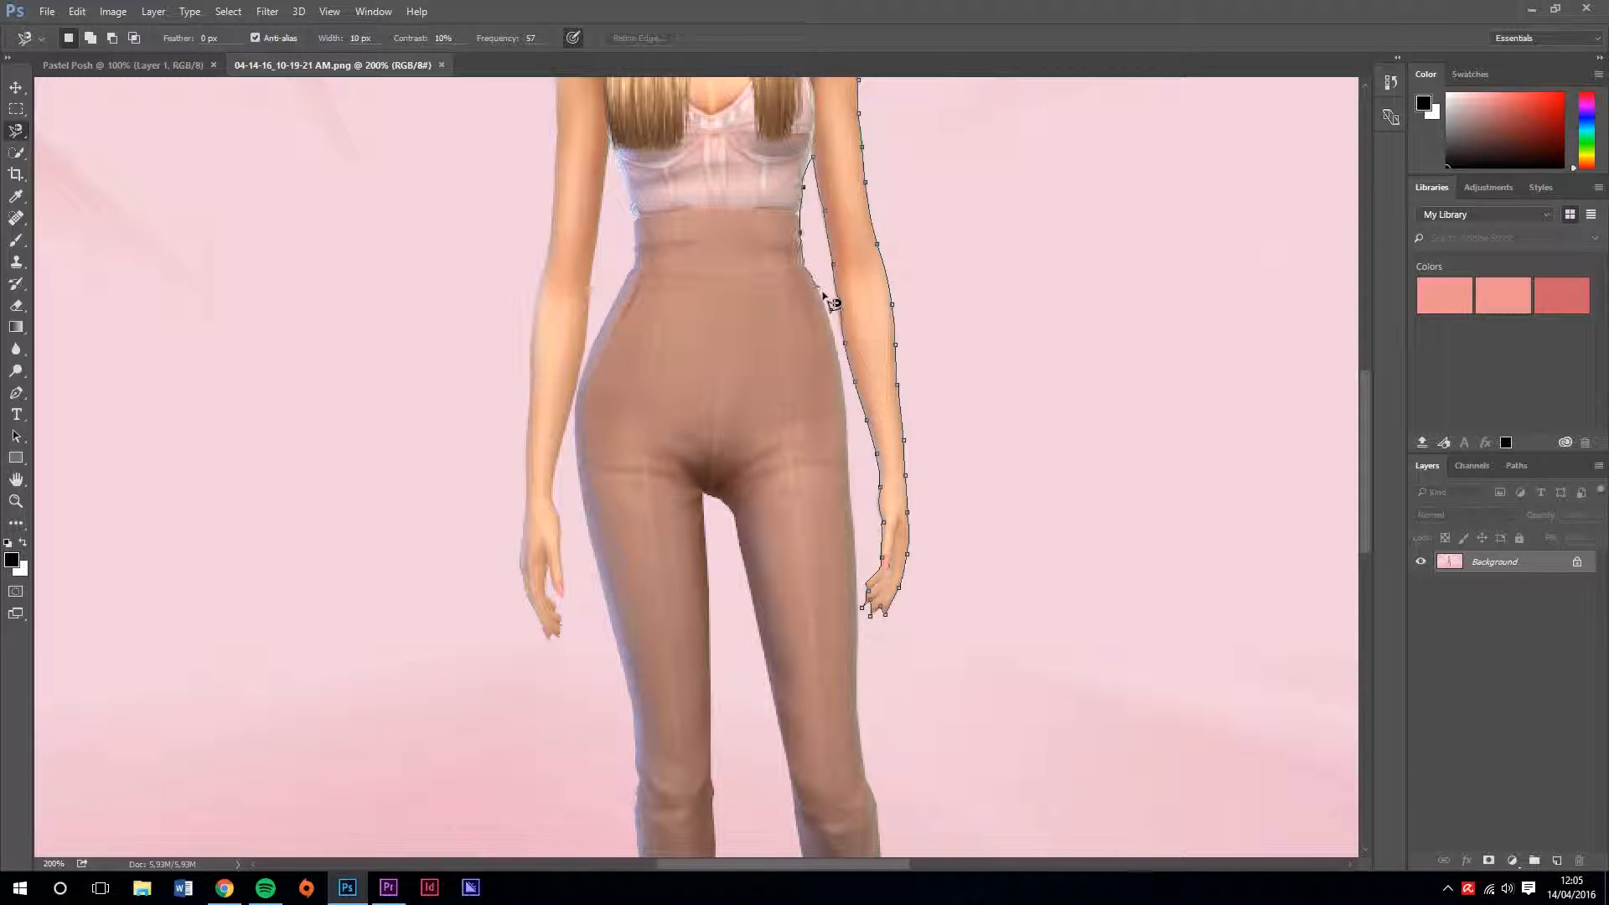
Continue the Magnetic Lasso outline around both legs, the feet and the other arm, closing it at the top of the head
scroll(863, 645, "down", 5)
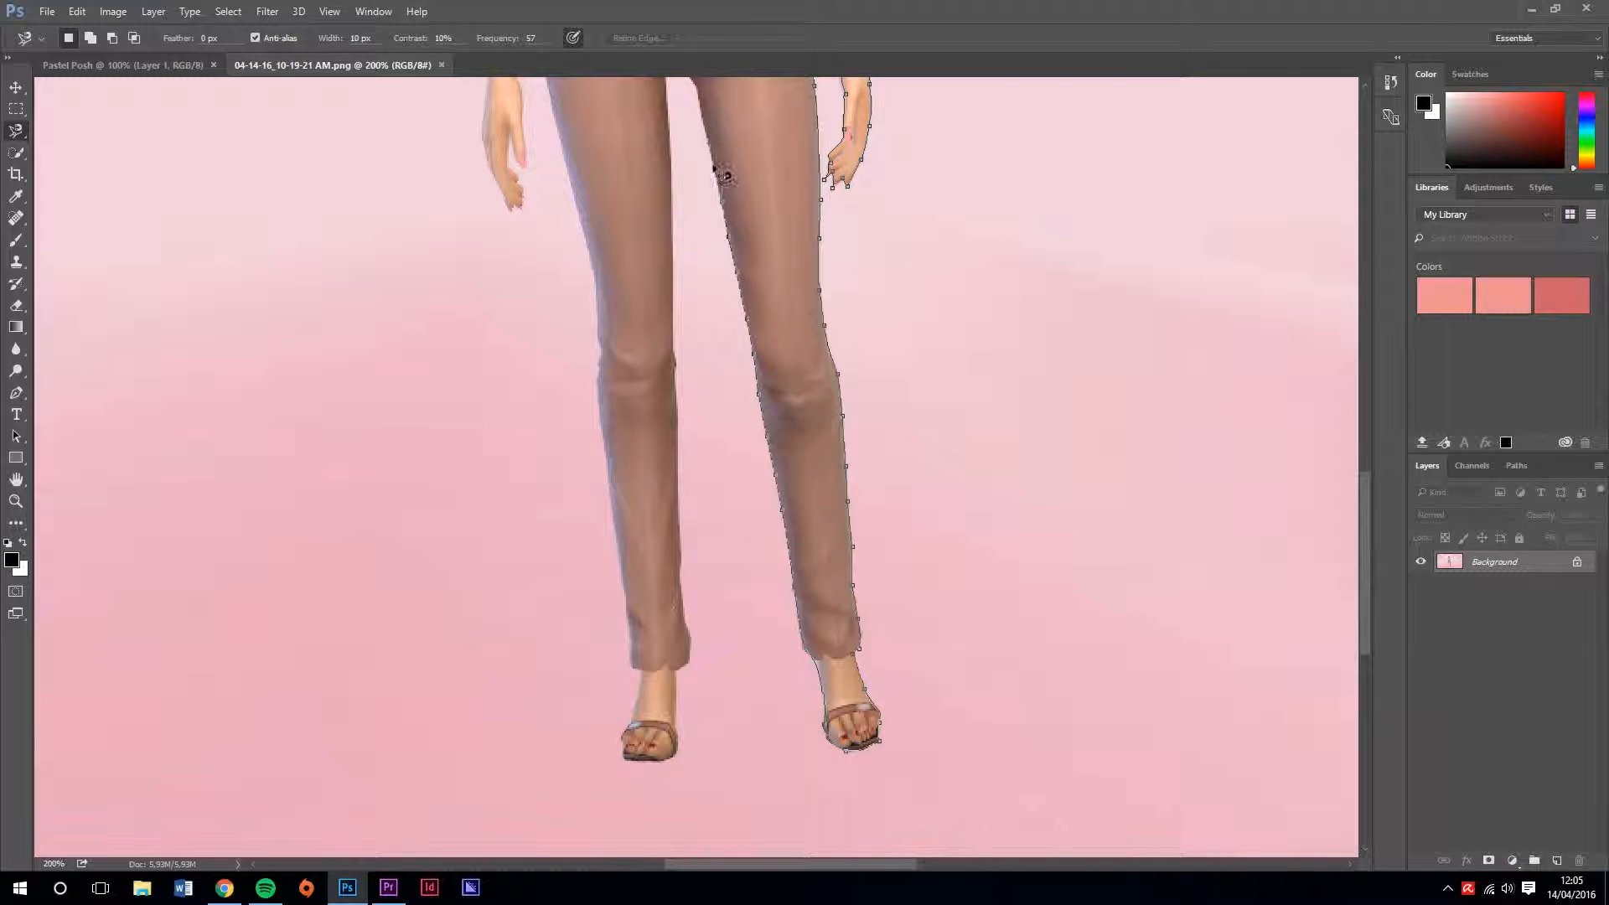
scroll(713, 130, "up", 1)
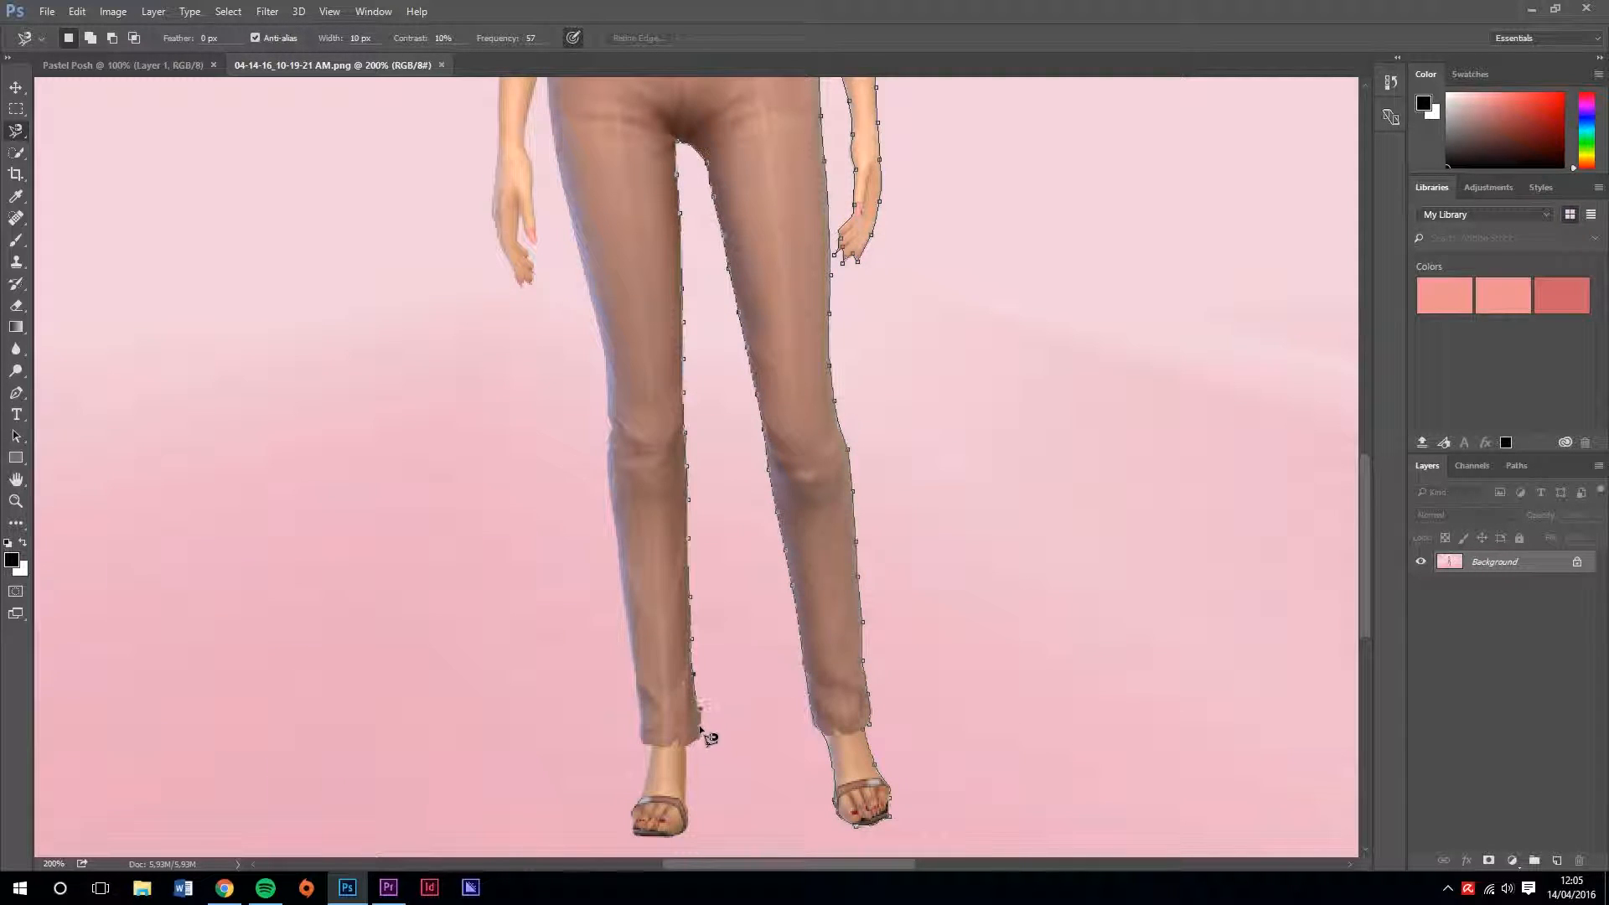
scroll(617, 411, "up", 6)
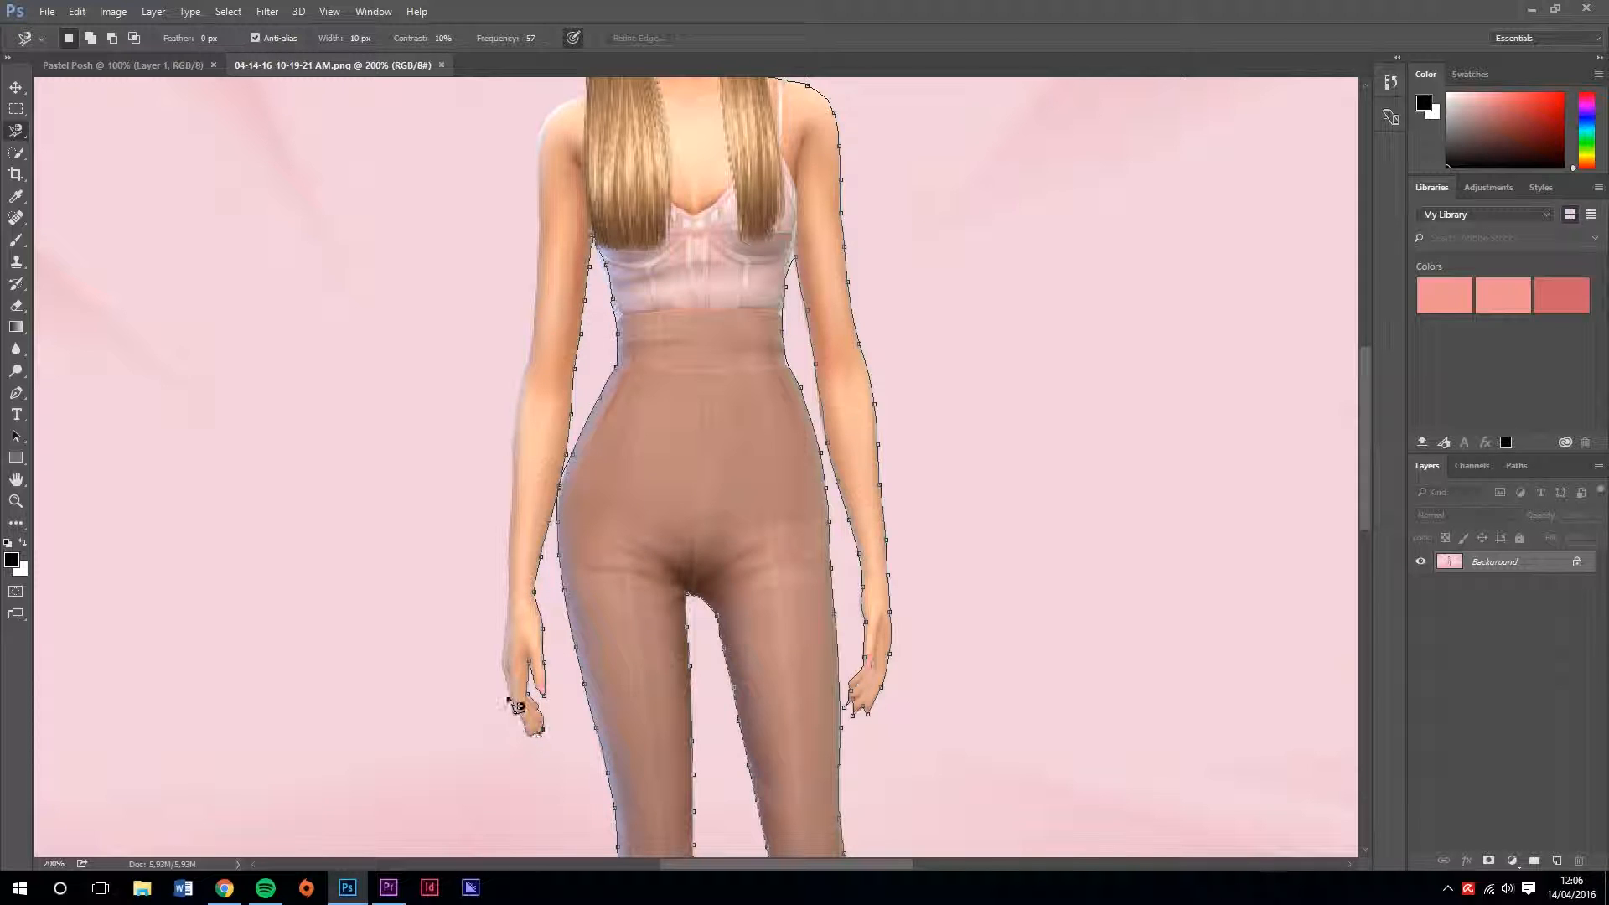
scroll(538, 285, "up", 6)
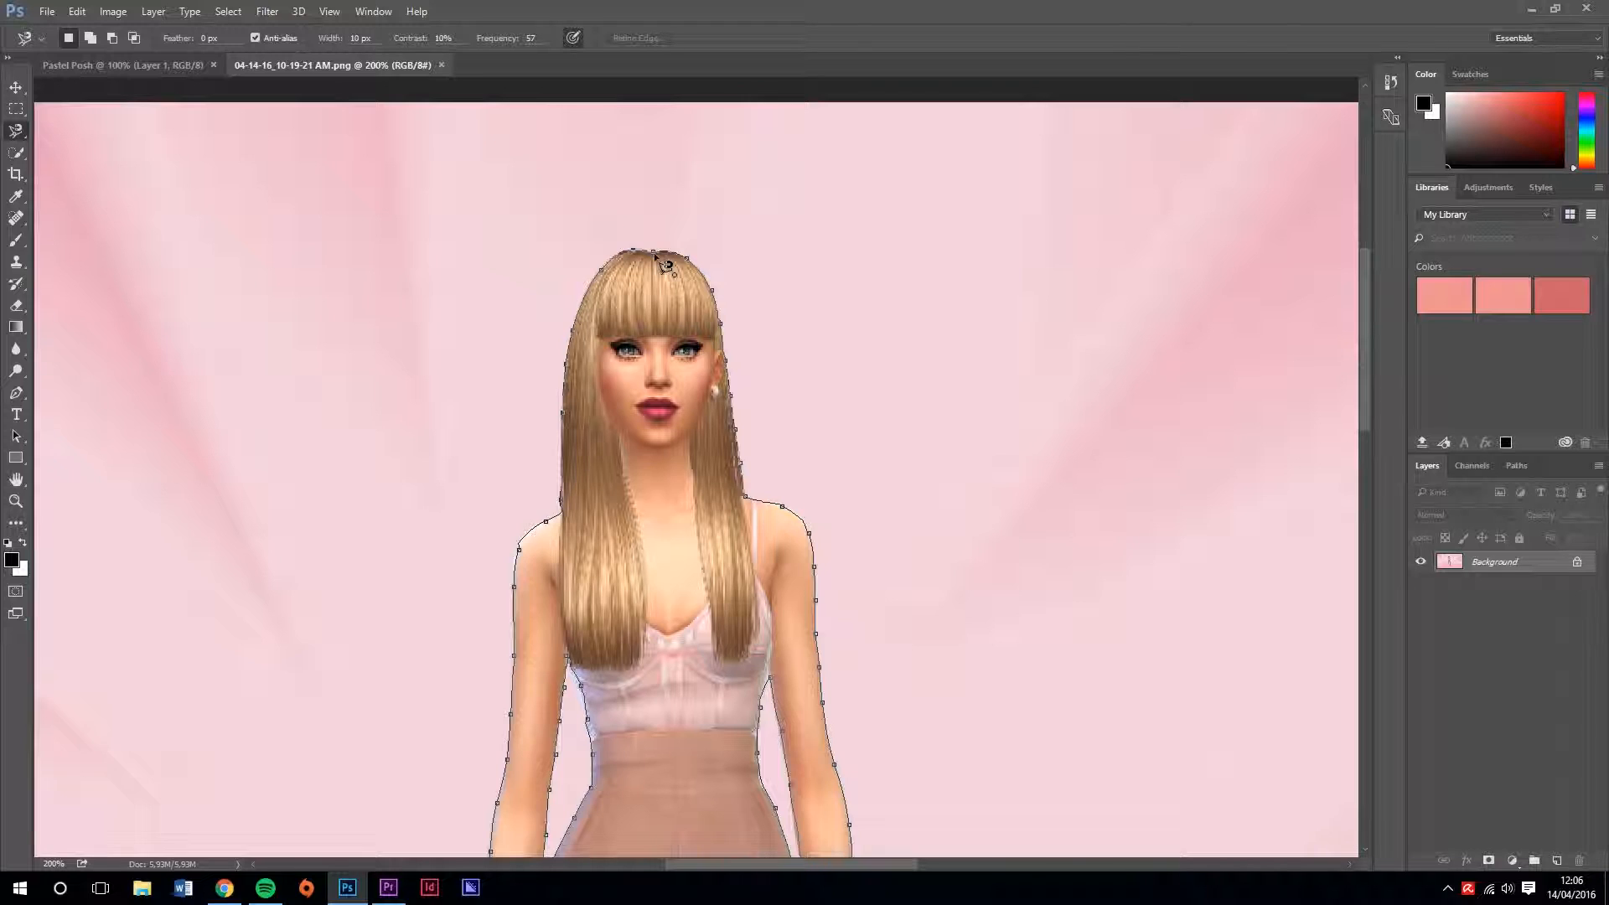
left_click(657, 255)
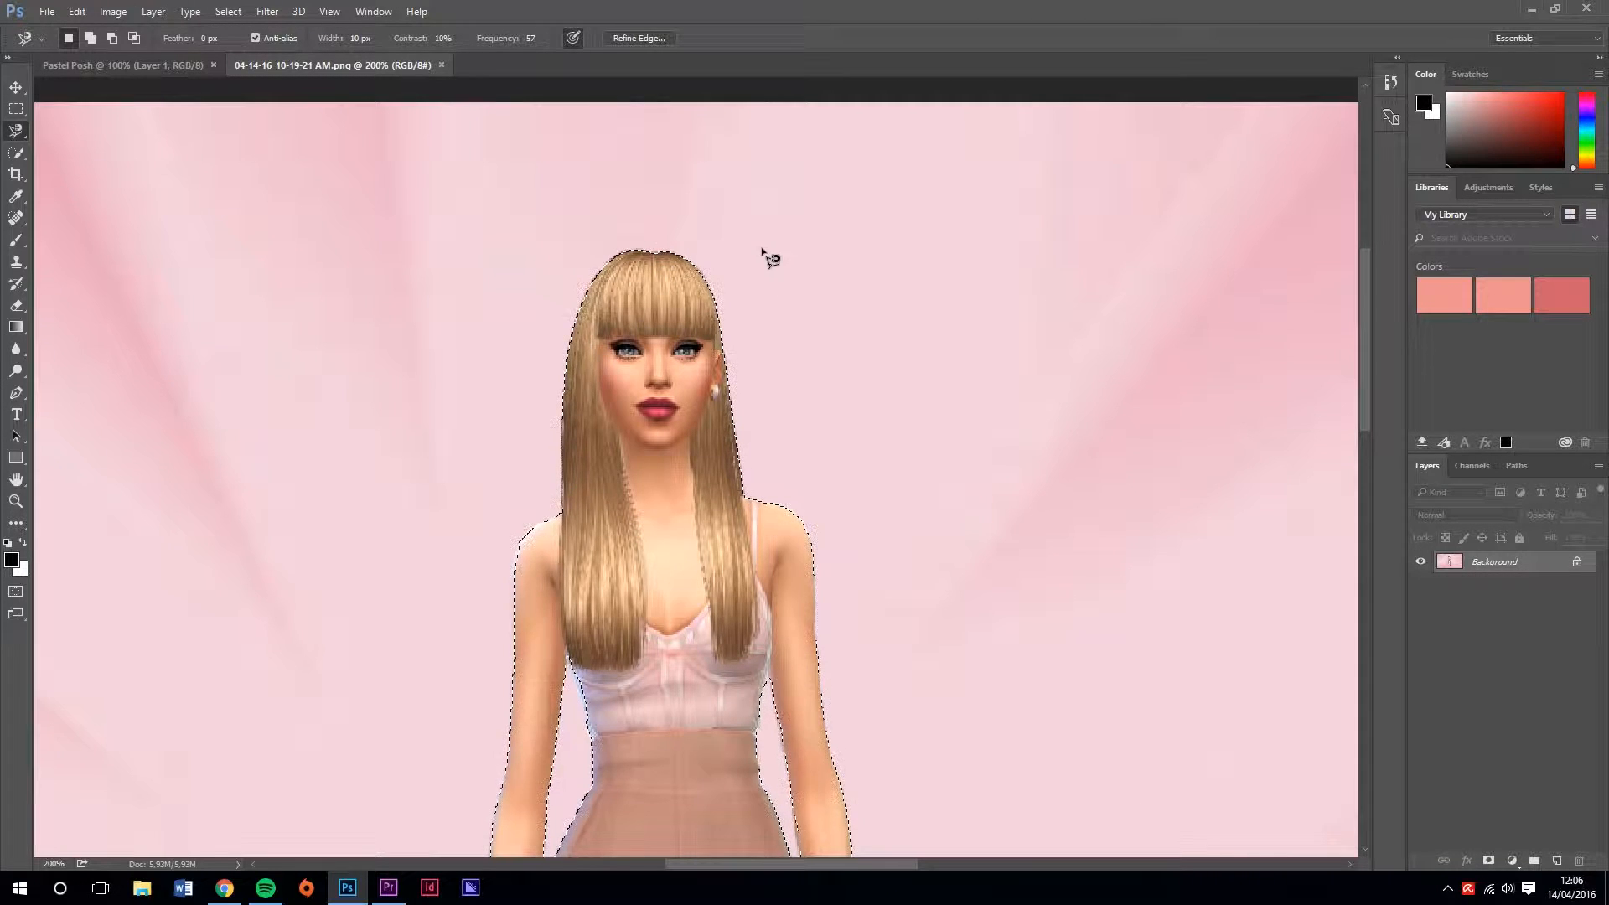
Move the selected Sim cutout into the Pastel Posh document and place it with the head fully inside the canvas
left_click(17, 88)
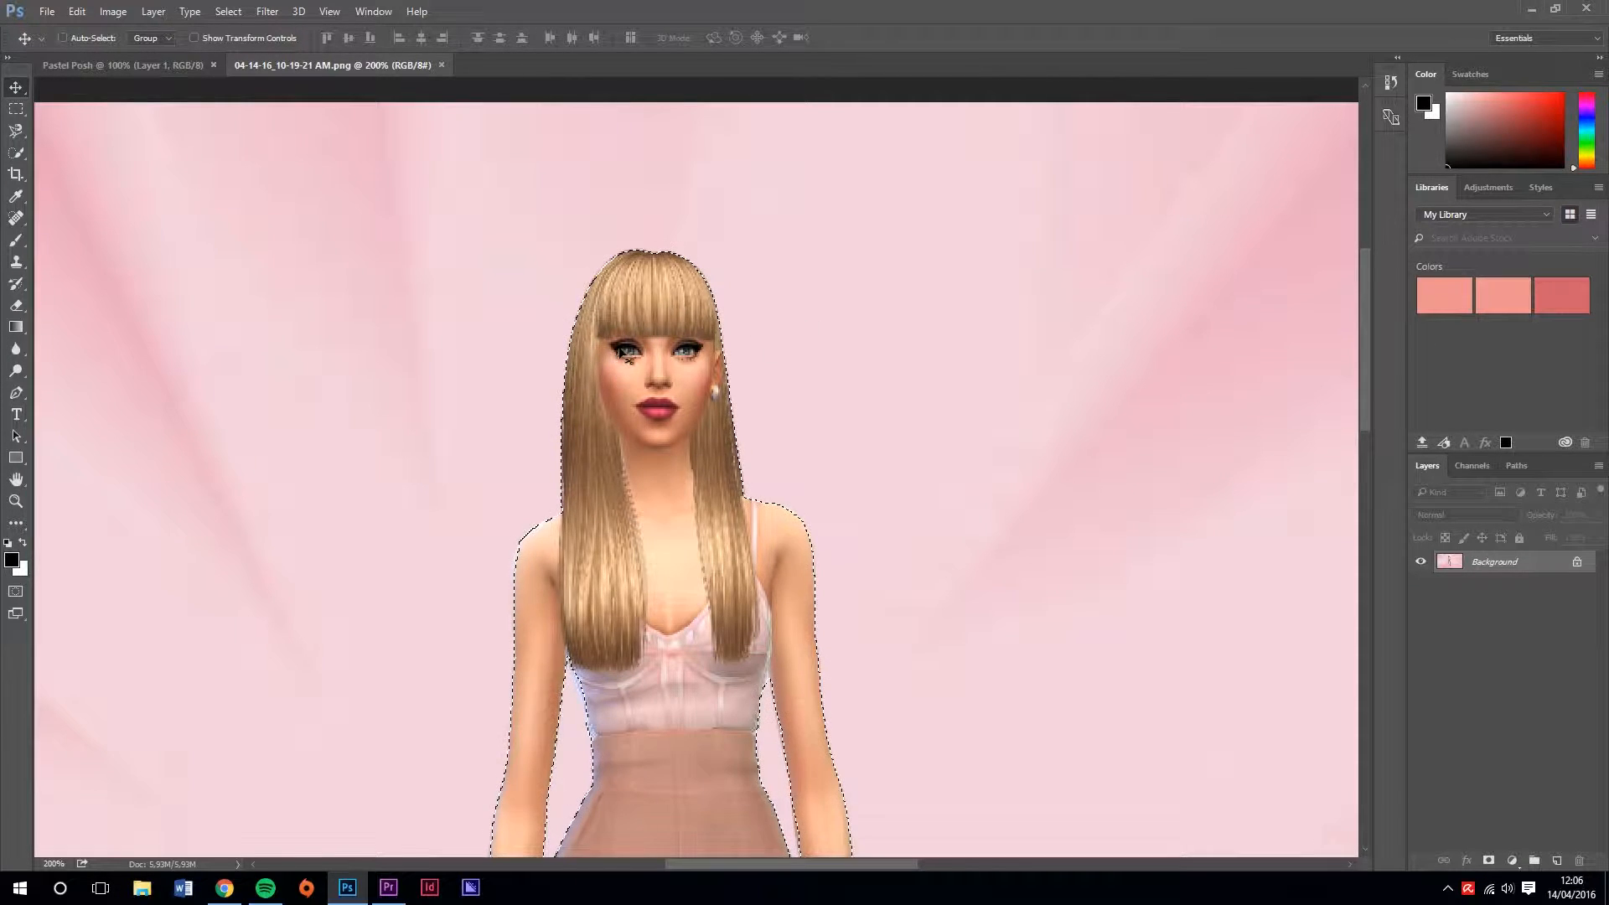
left_click_drag(662, 347, 705, 362)
left_click_drag(705, 461, 694, 369)
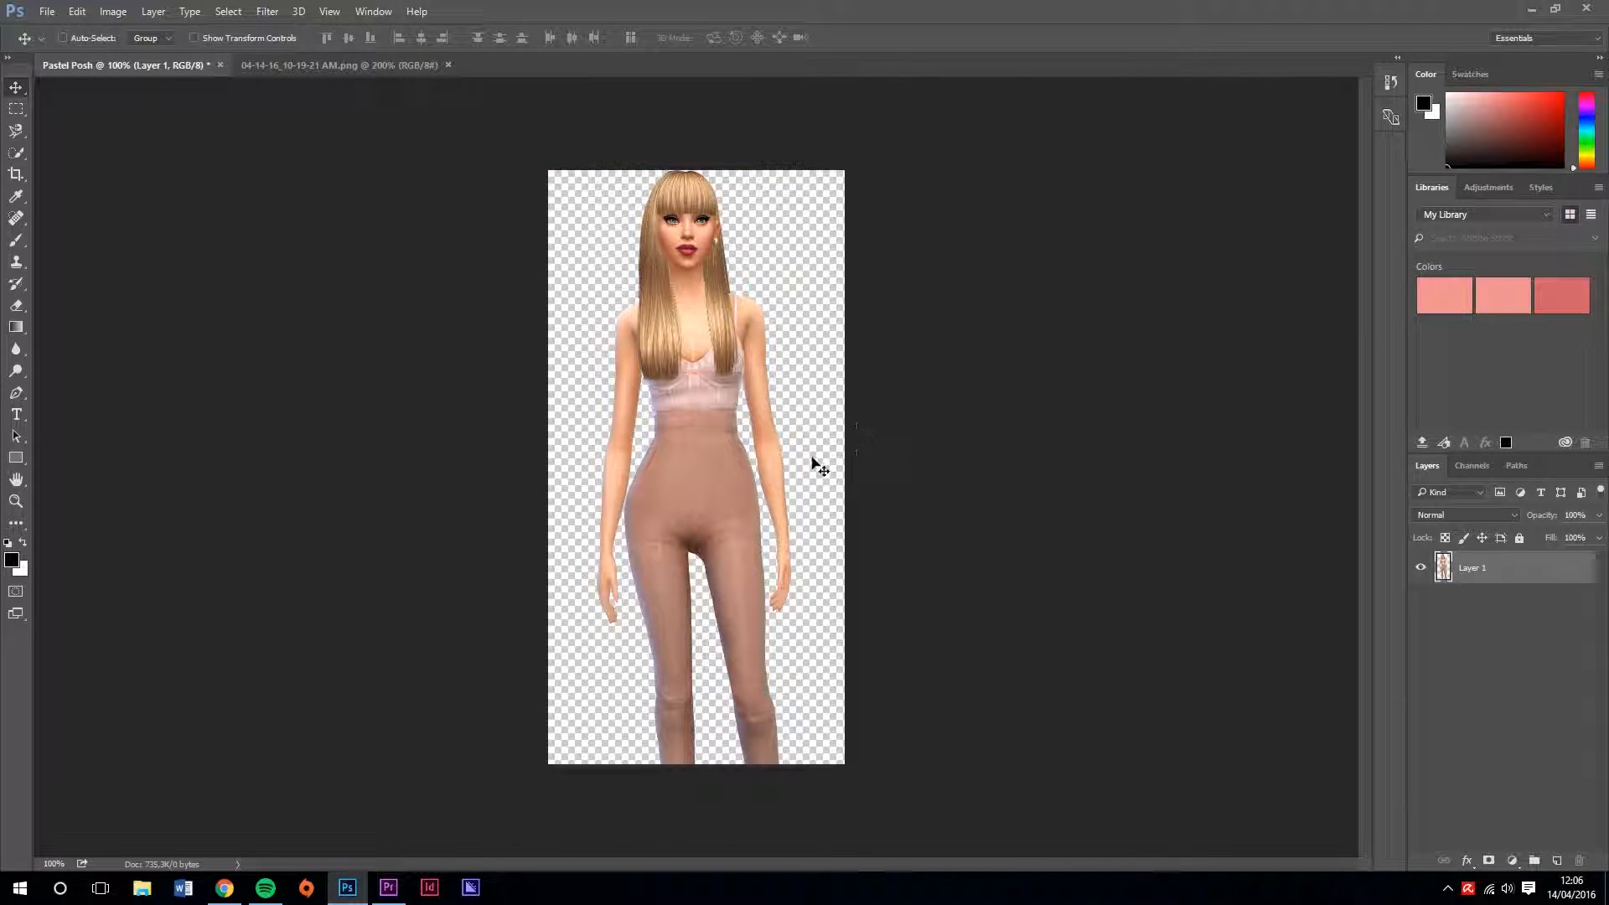
mouse_move(775, 654)
left_mouse_down()
mouse_move(763, 448)
mouse_move(754, 637)
mouse_move(768, 654)
left_mouse_up()
Set the canvas height to 8 cm and reposition the Sim upward within the taller canvas
left_click(113, 11)
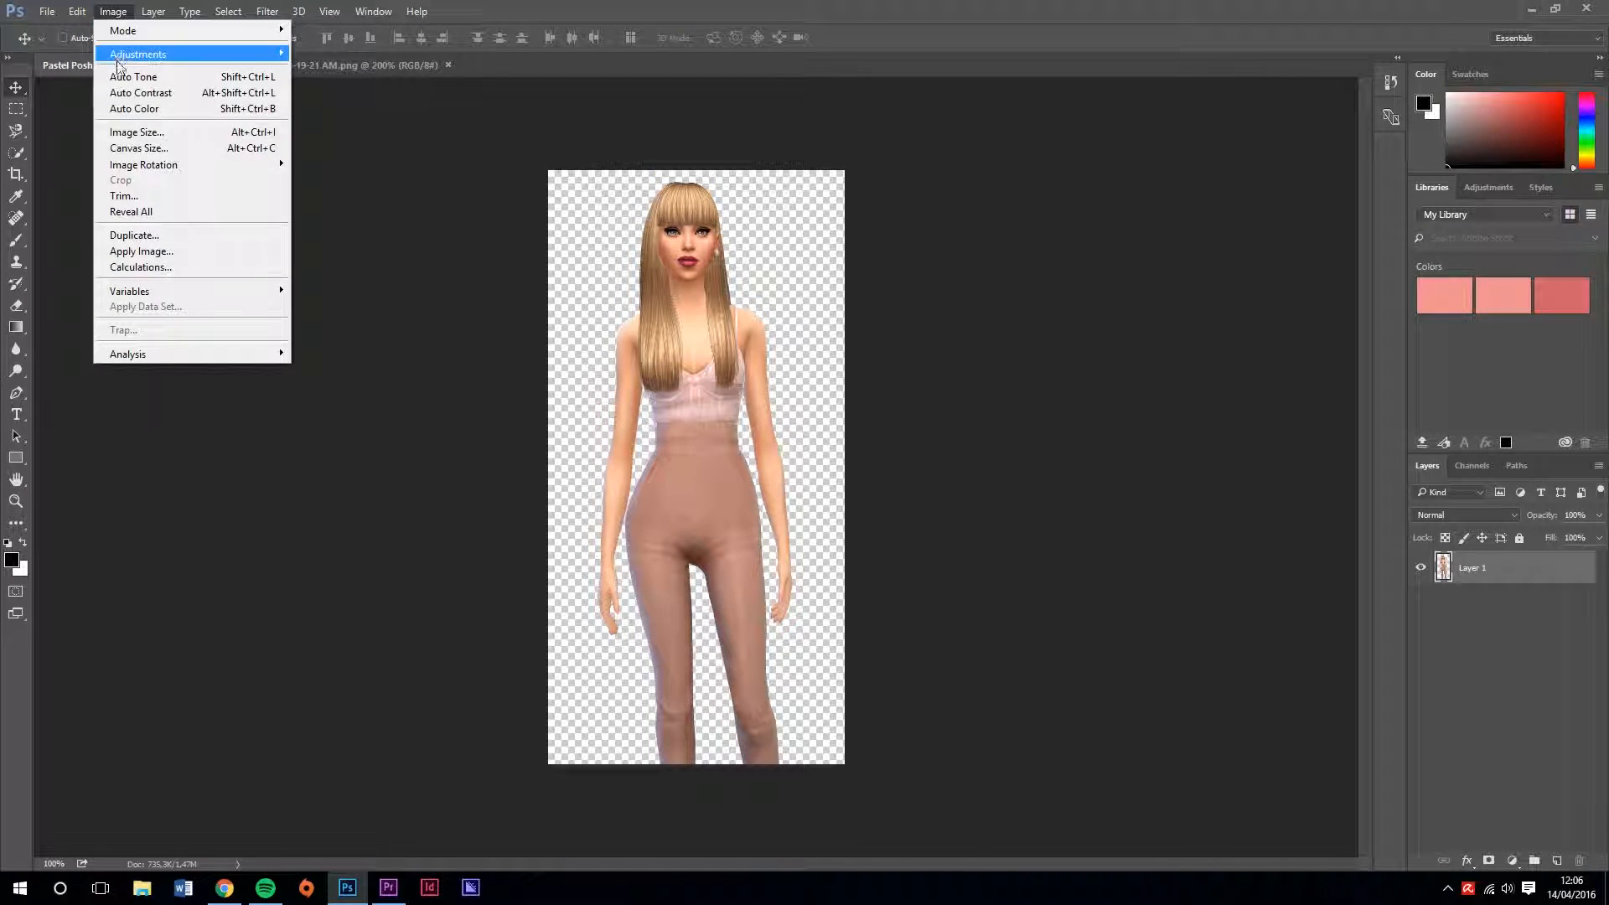
left_click(138, 148)
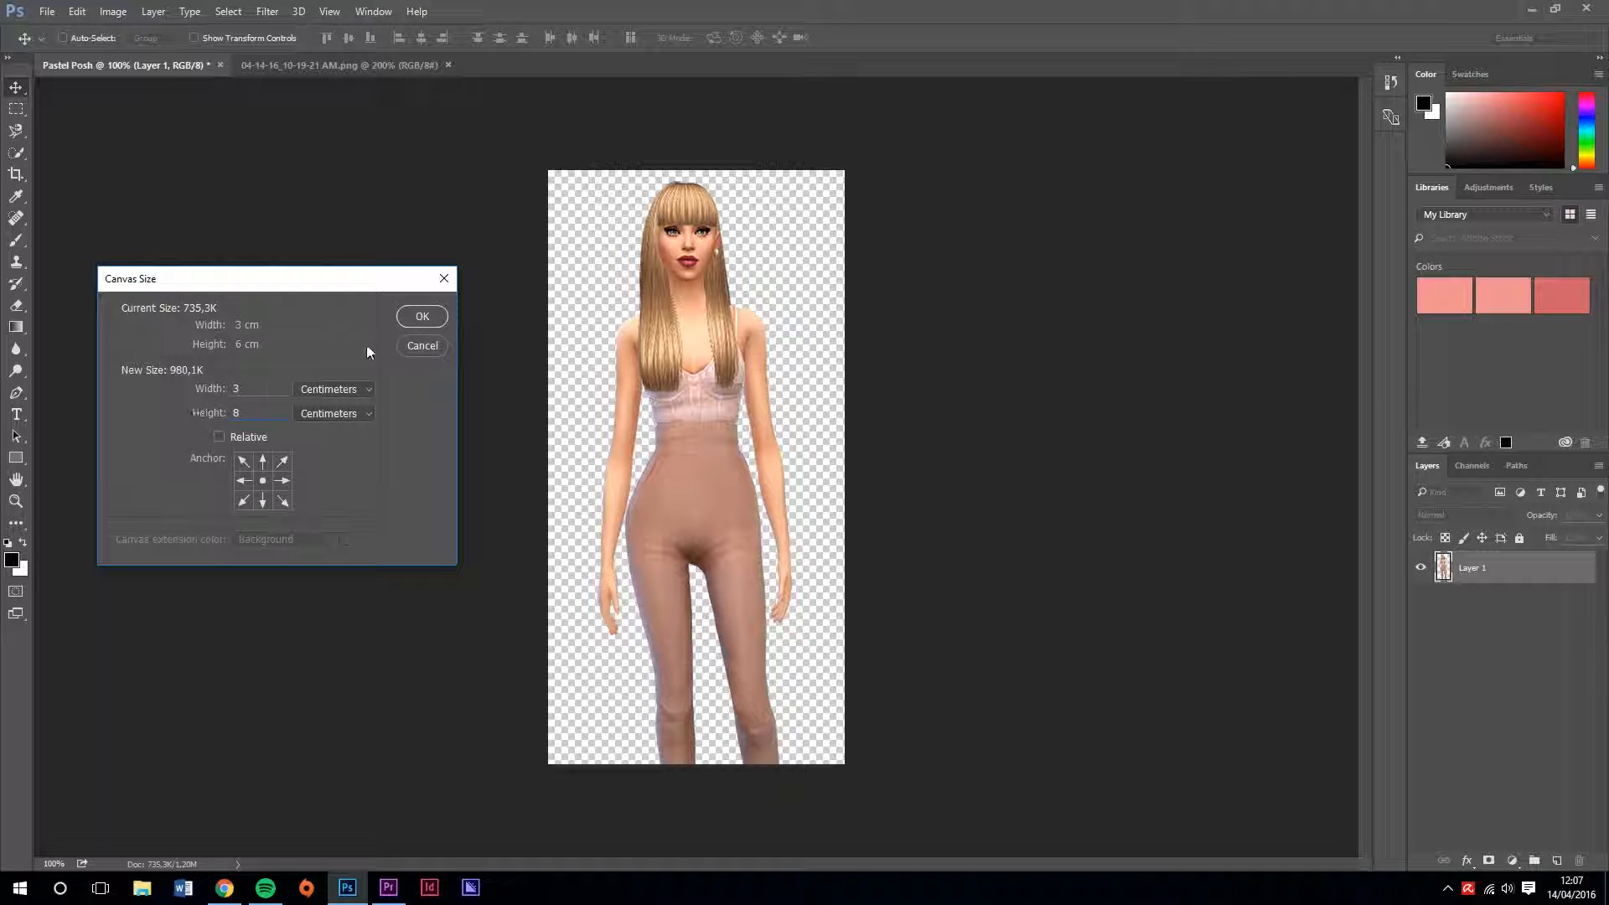
left_click(415, 316)
scroll(924, 399, "down", 2)
left_click_drag(756, 419, 745, 348)
scroll(951, 399, "up", 3)
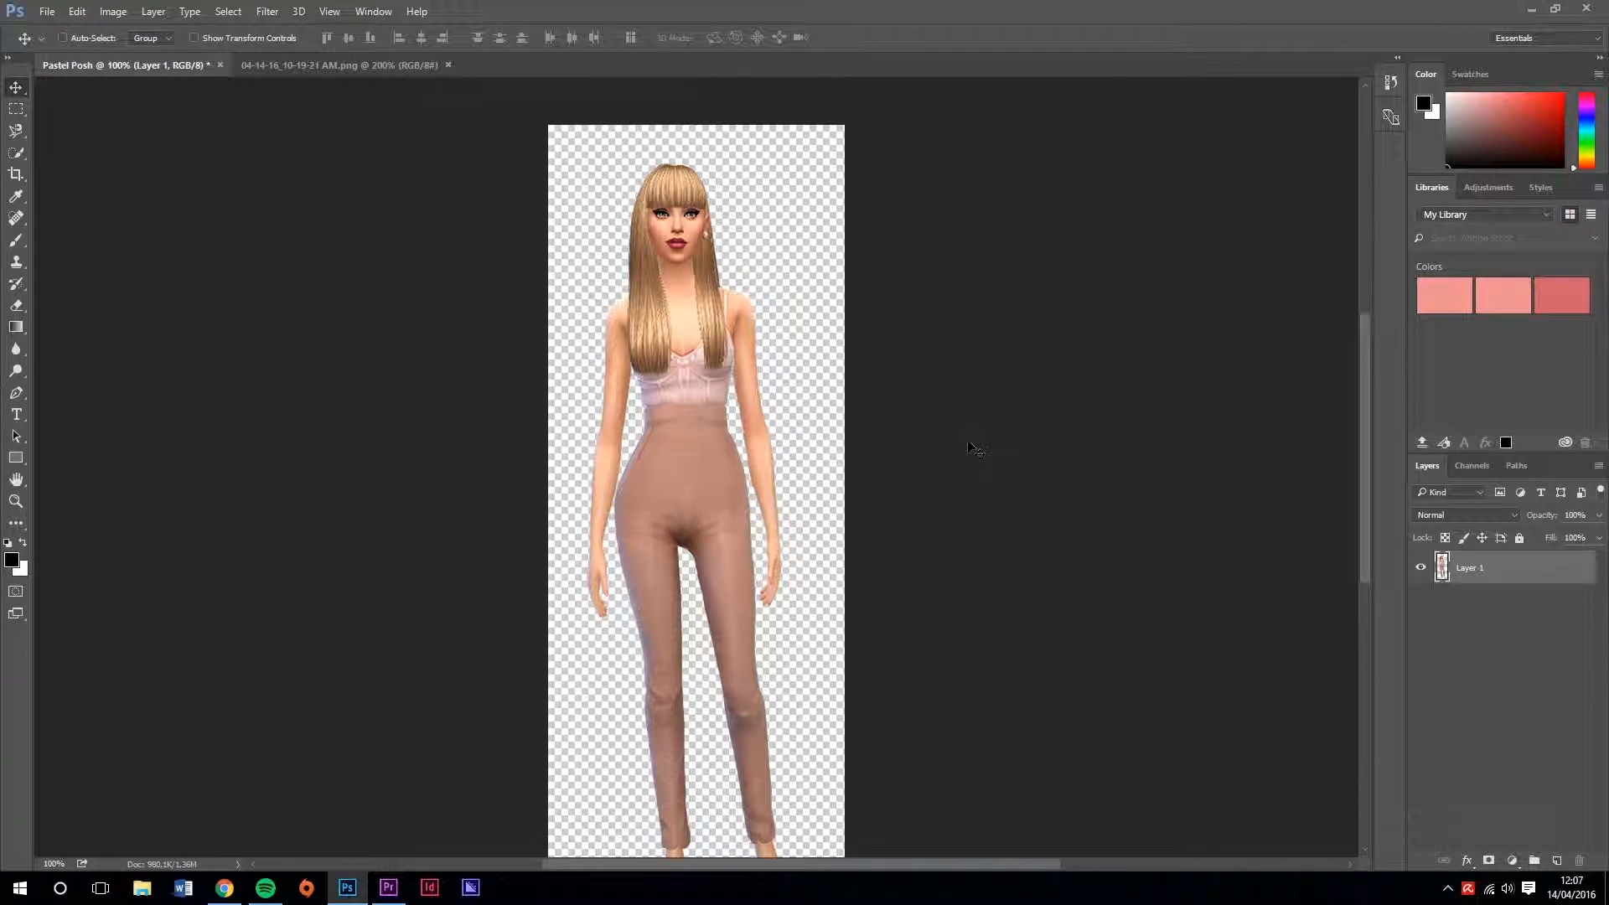
Nudge the Sim slightly upward so the head and feet both fit within the canvas
scroll(964, 448, "down", 1)
left_click_drag(709, 422, 710, 410)
scroll(933, 466, "down", 2)
scroll(934, 466, "up", 3)
scroll(940, 467, "down", 1)
scroll(947, 473, "up", 1)
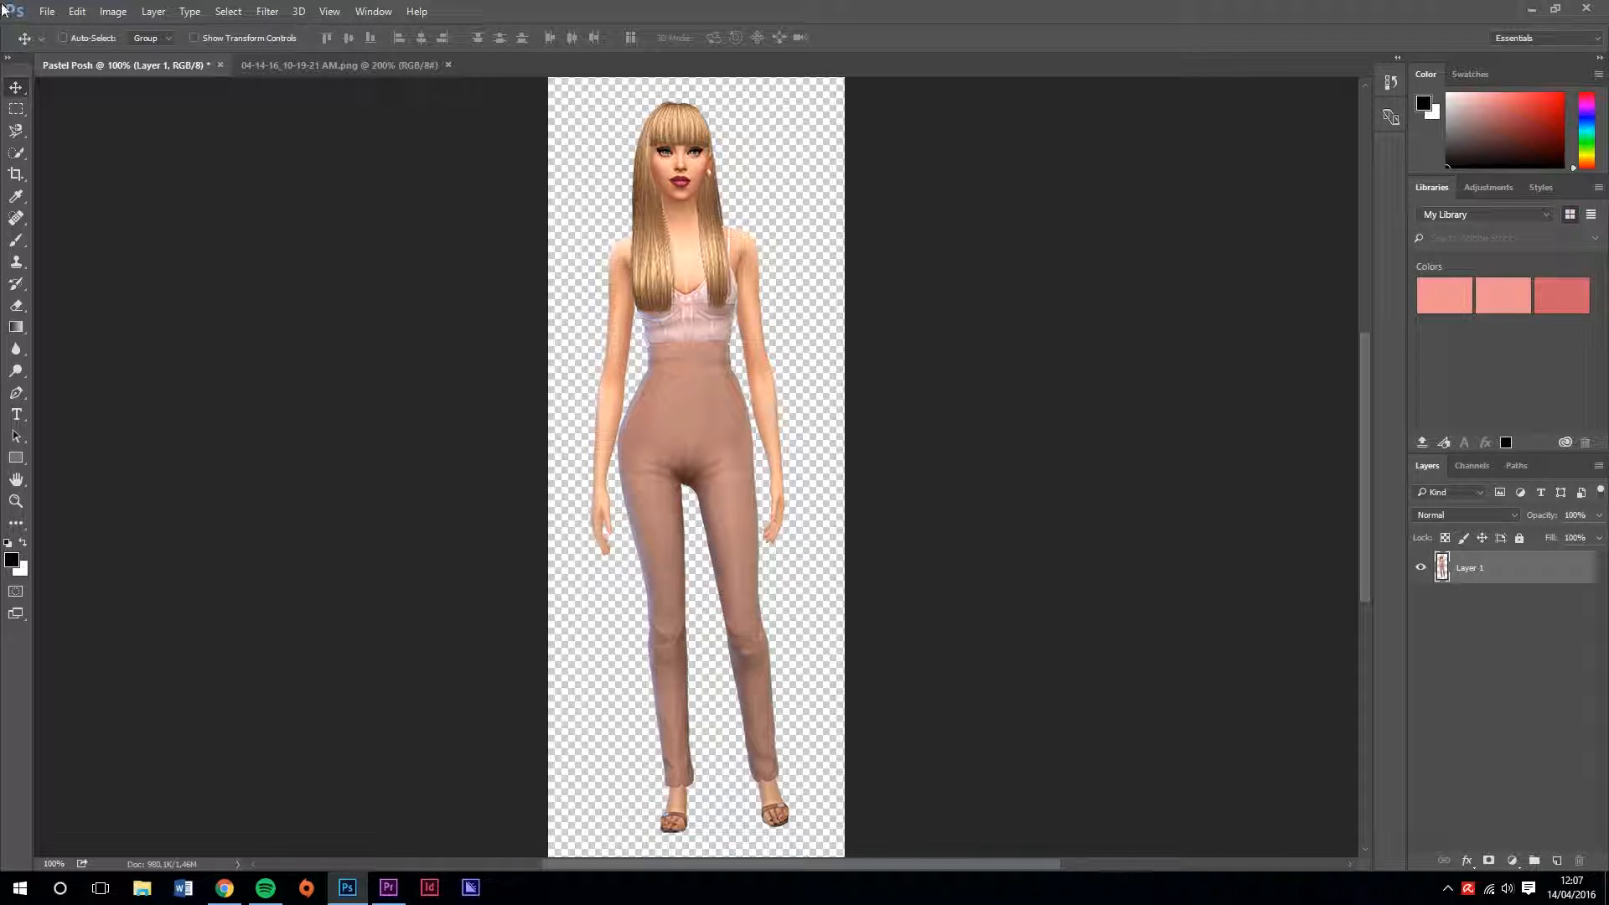
Quick-export the transparent Sim cutout as a PNG file named Pastel Posh
left_click(38, 11)
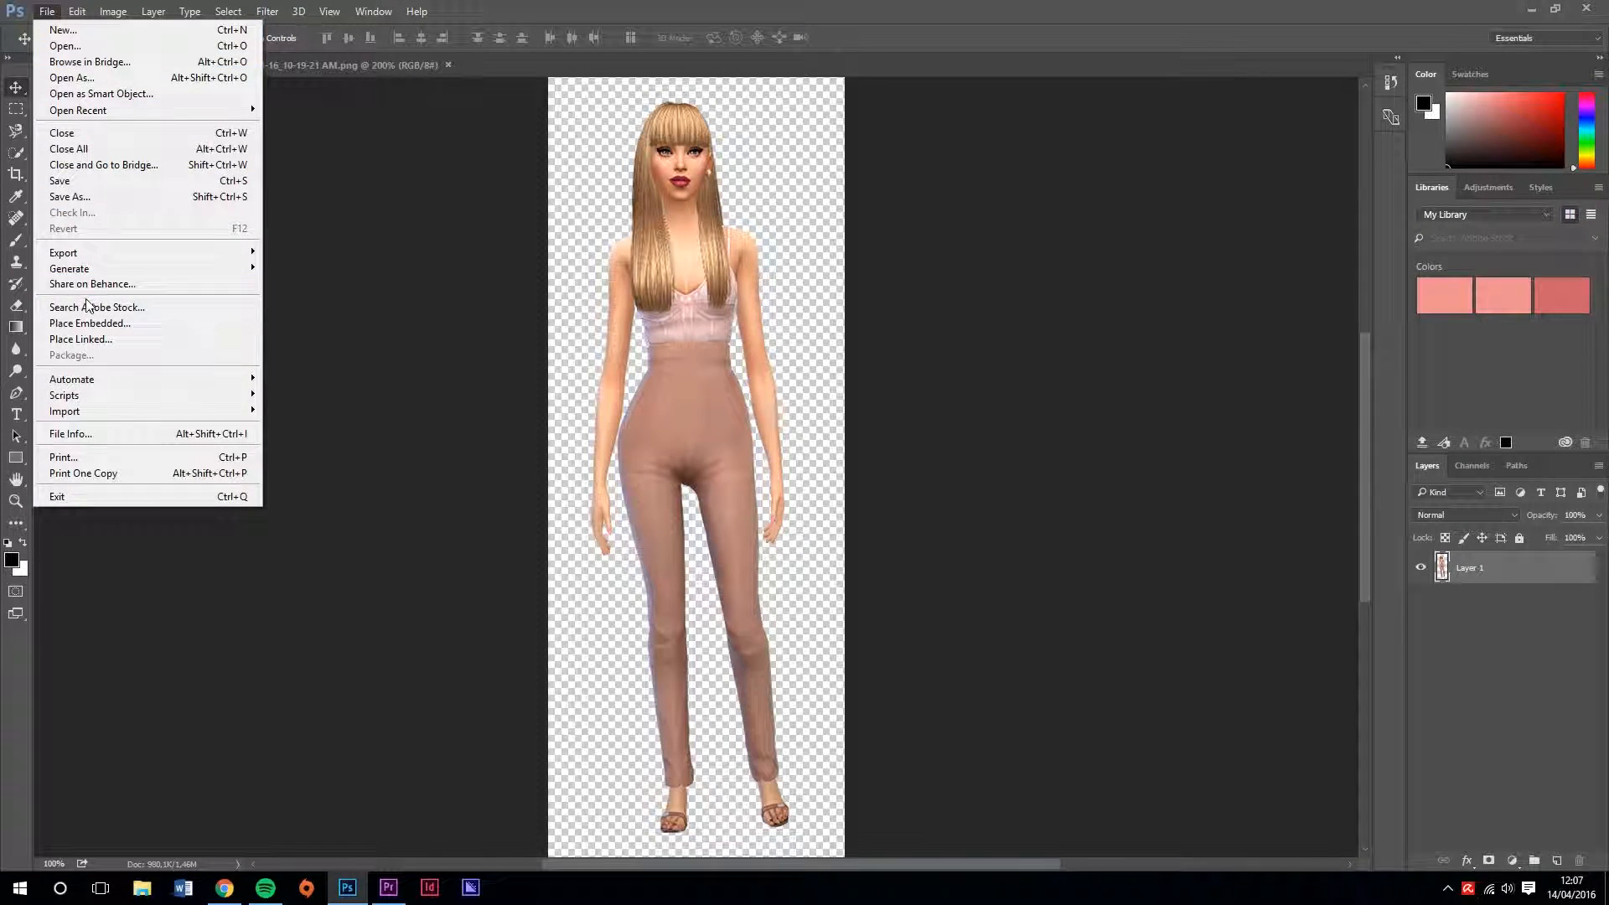
mouse_move(83, 253)
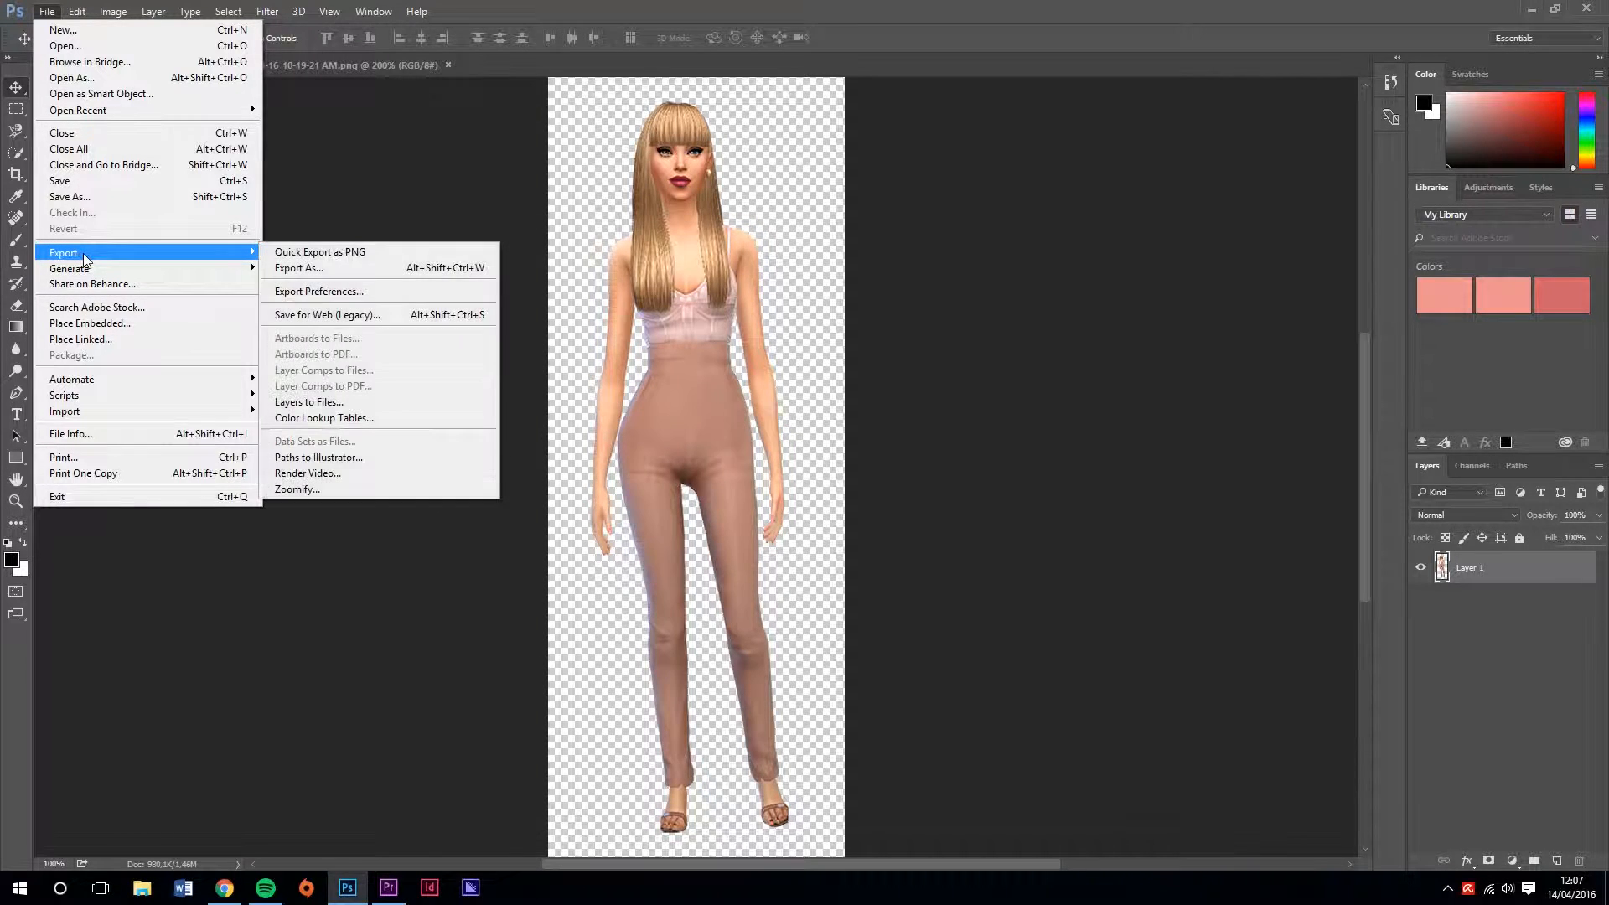
left_click(436, 250)
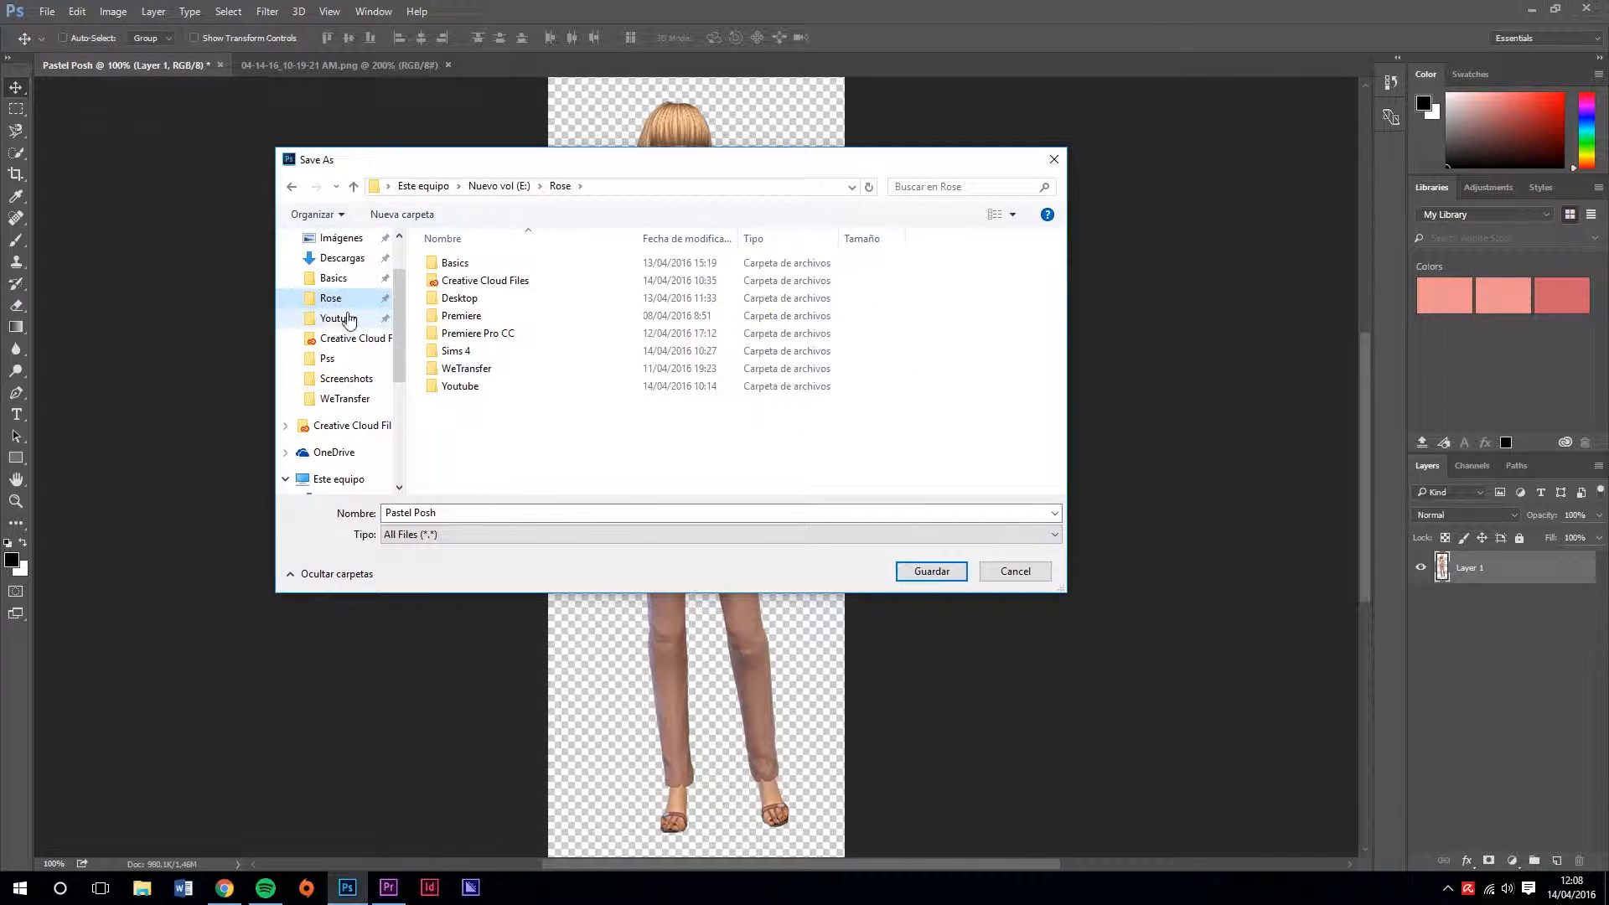
left_click(943, 573)
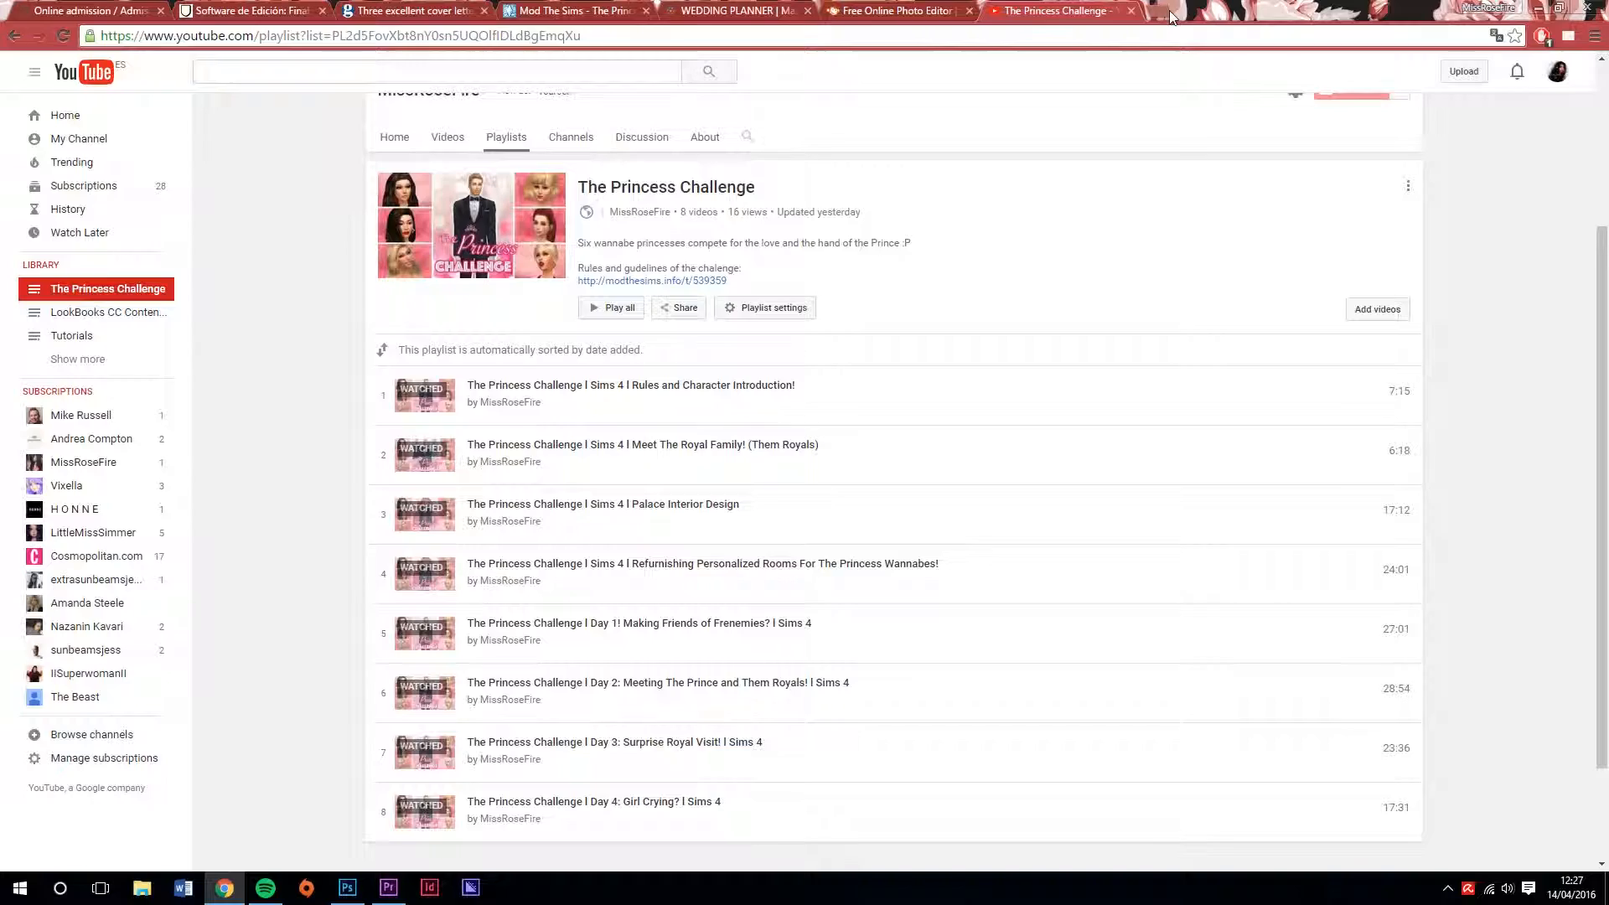
Switch to the Chrome browser, find the Pixlr website in a new tab and launch Pixlr Editor
left_click(1170, 10)
type("pixrl")
left_click(210, 280)
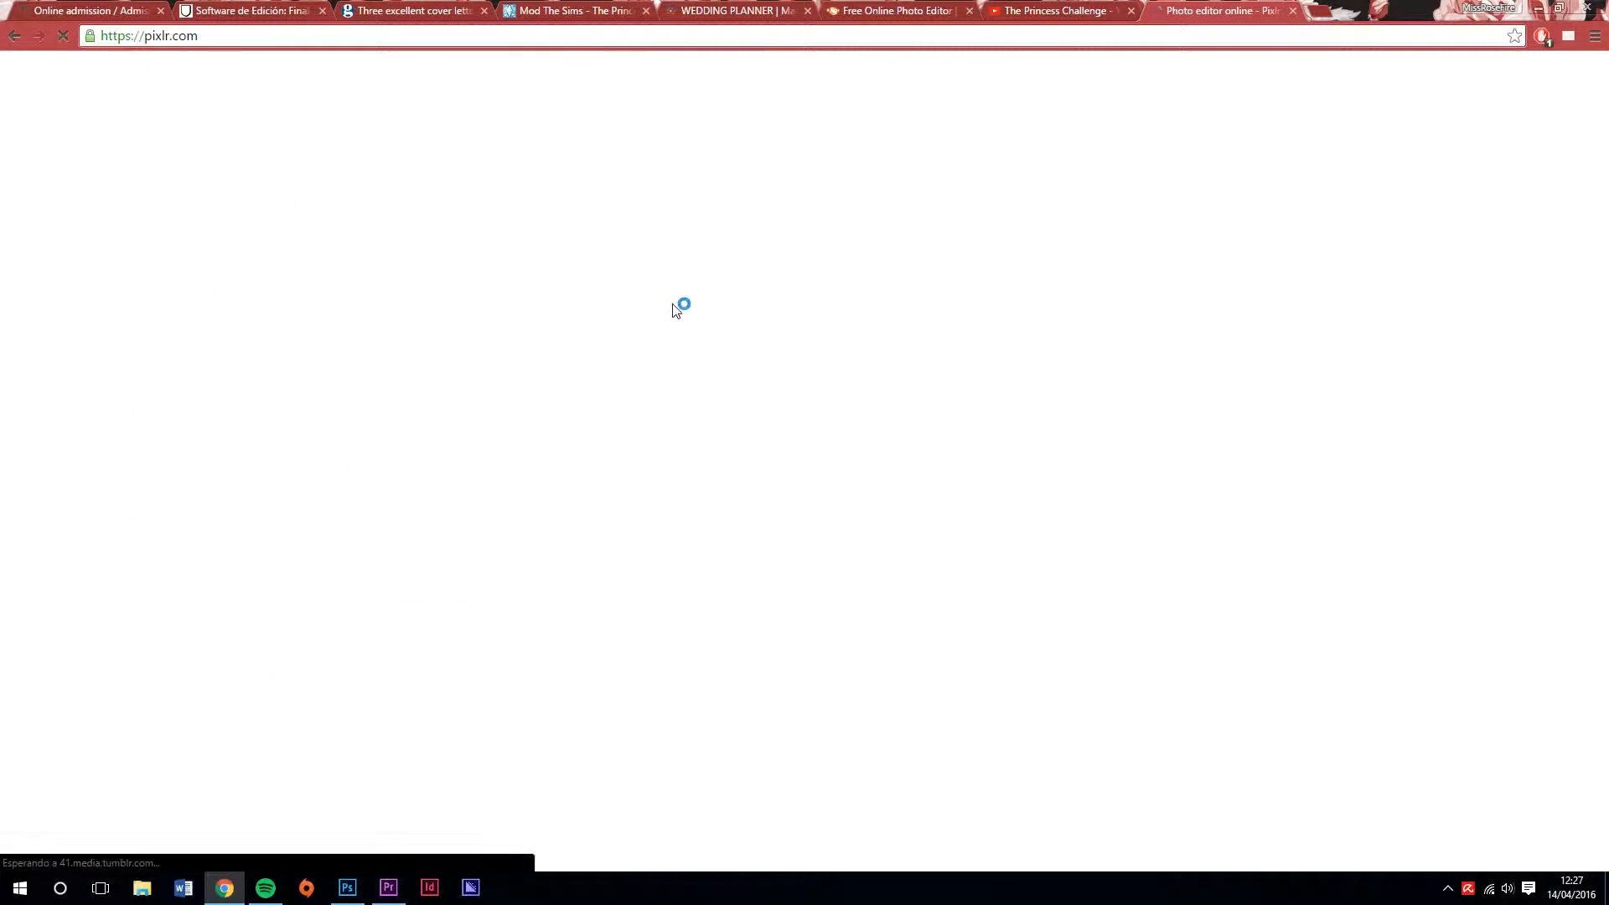
scroll(711, 312, "down", 3)
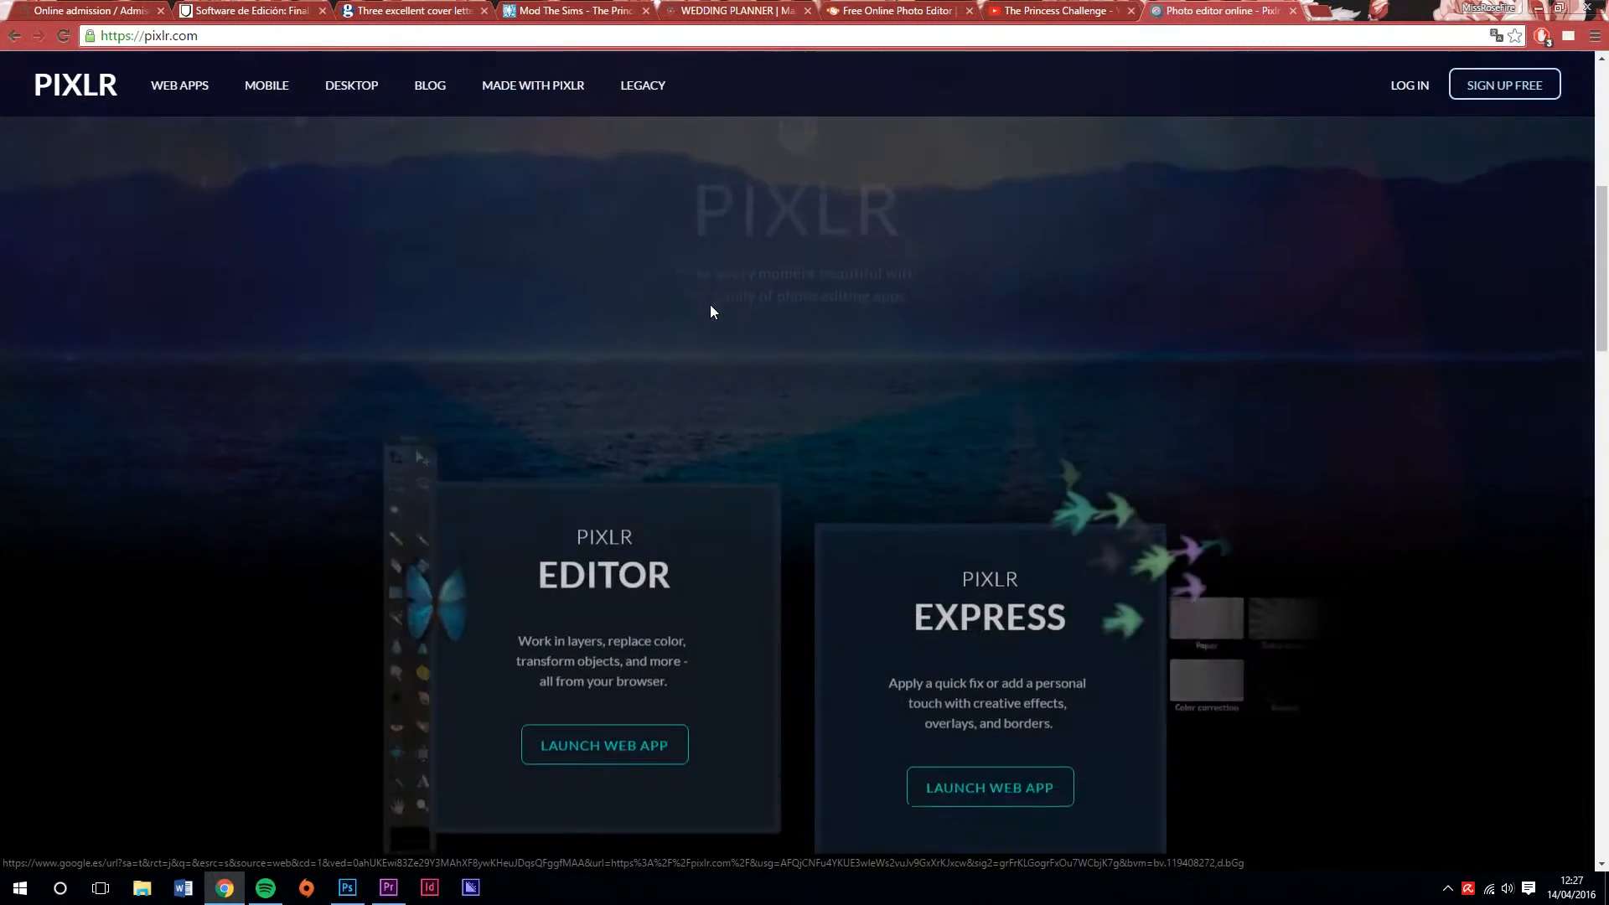
left_click(586, 555)
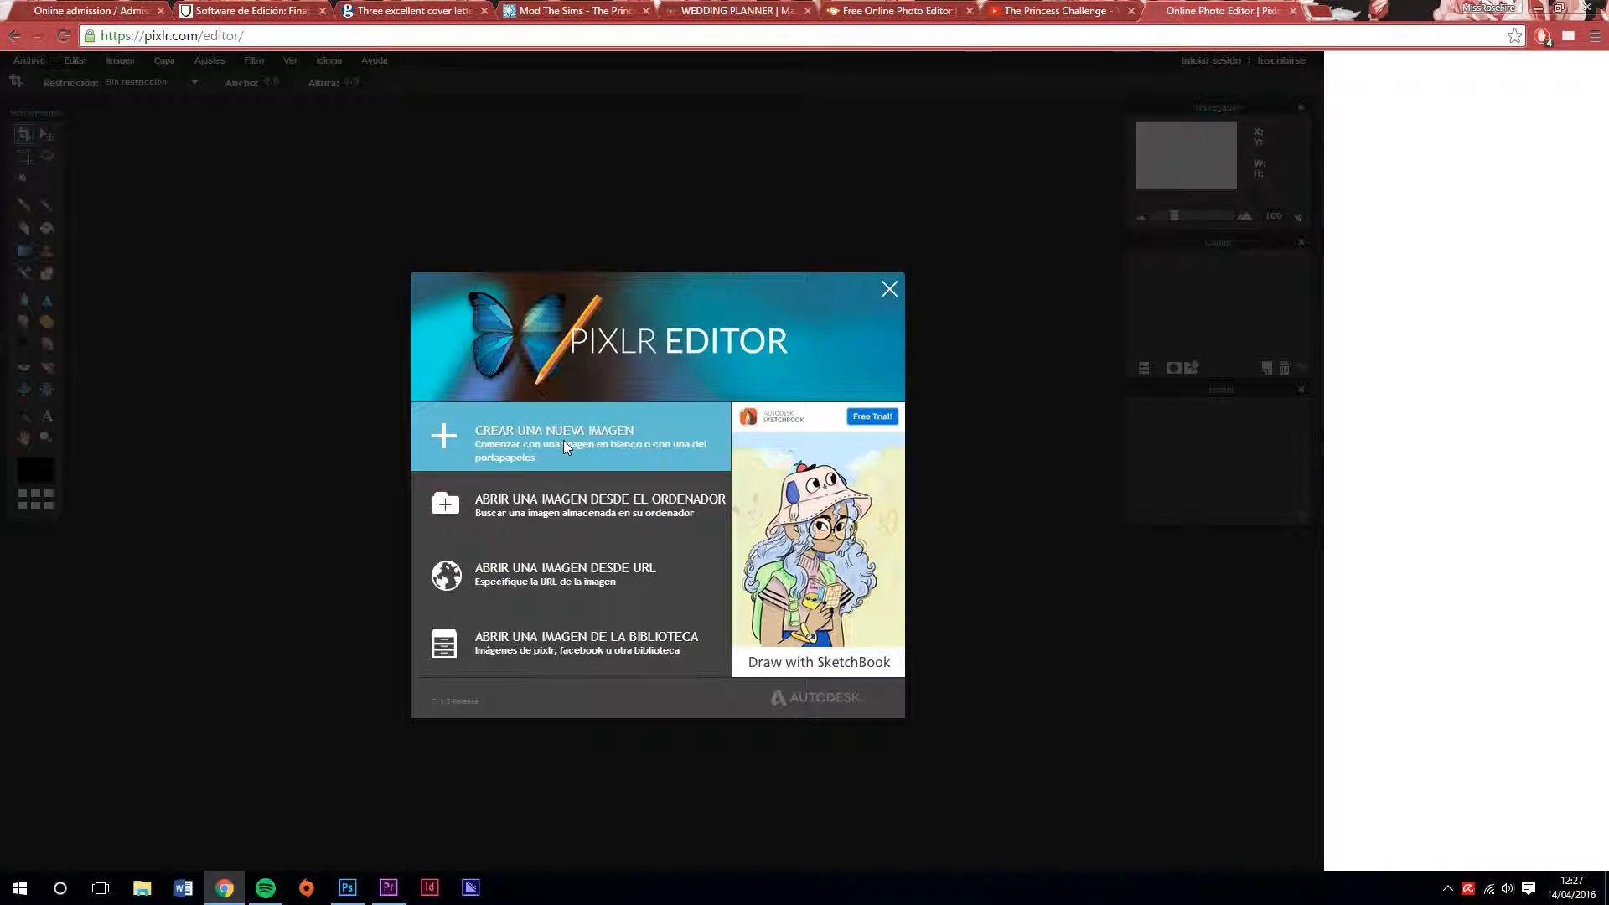
Create a transparent 300 x 600 px image named Pastel Posh and open the Sim screenshot 04-14-16_10-19-21 AM
left_click(564, 442)
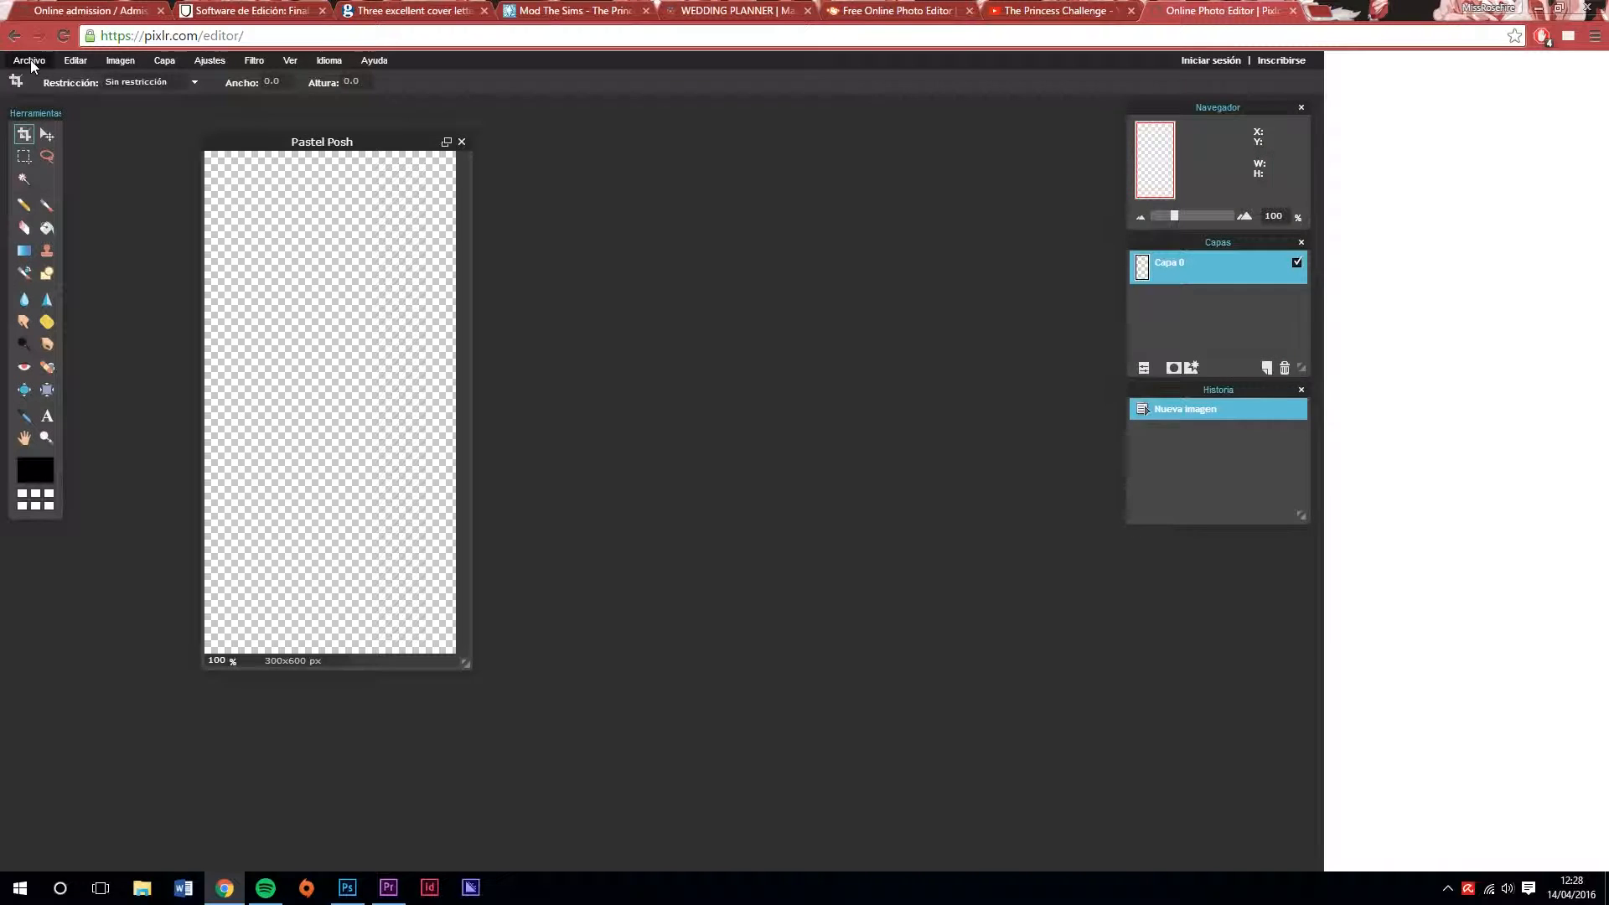
left_click(30, 60)
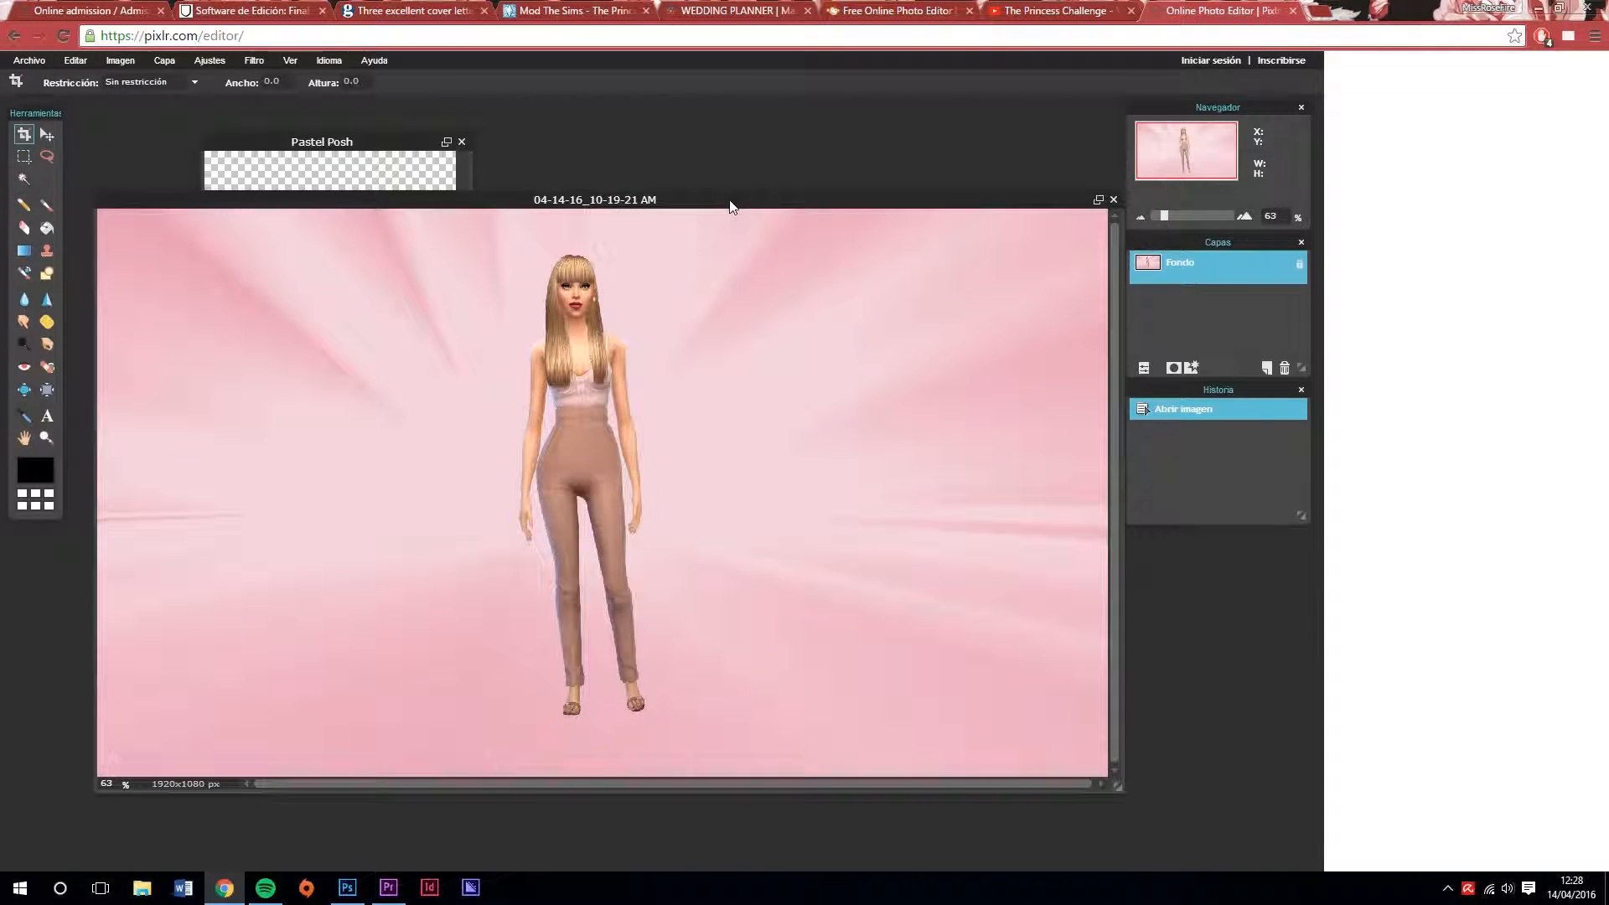
Trace the Sim's hair, head and shoulders in the screenshot with the Lasso tool, closing the selection at the top of the head
scroll(671, 344, "up", 4)
scroll(671, 344, "up", 2)
key("space")
left_click_drag(524, 237, 570, 656)
left_click(48, 161)
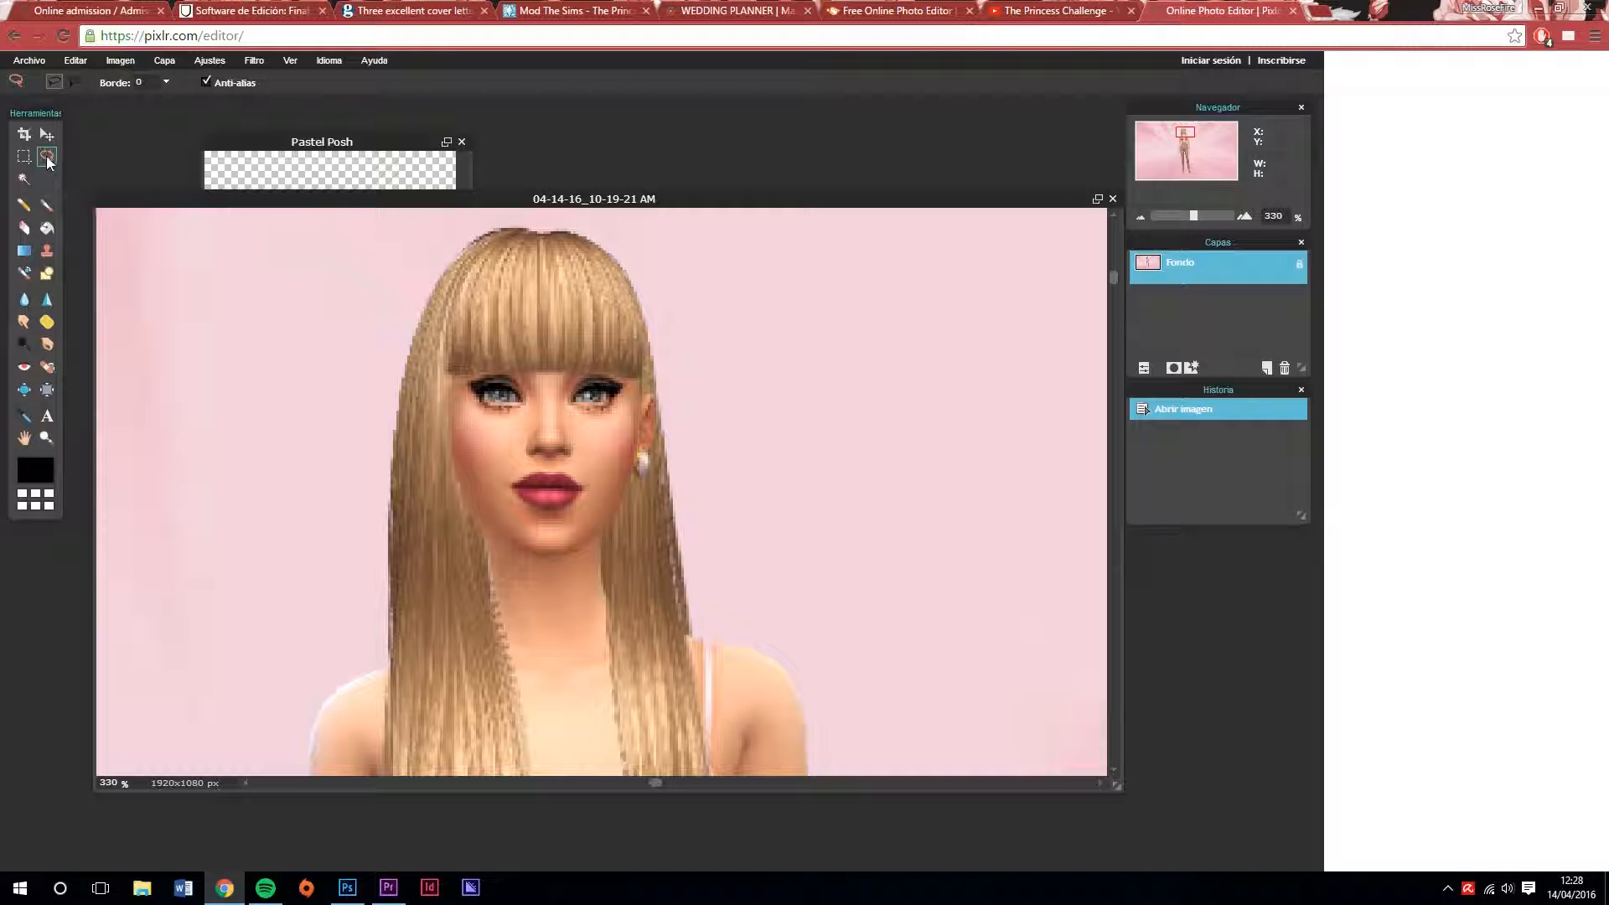
right_click(48, 162)
left_click(50, 149)
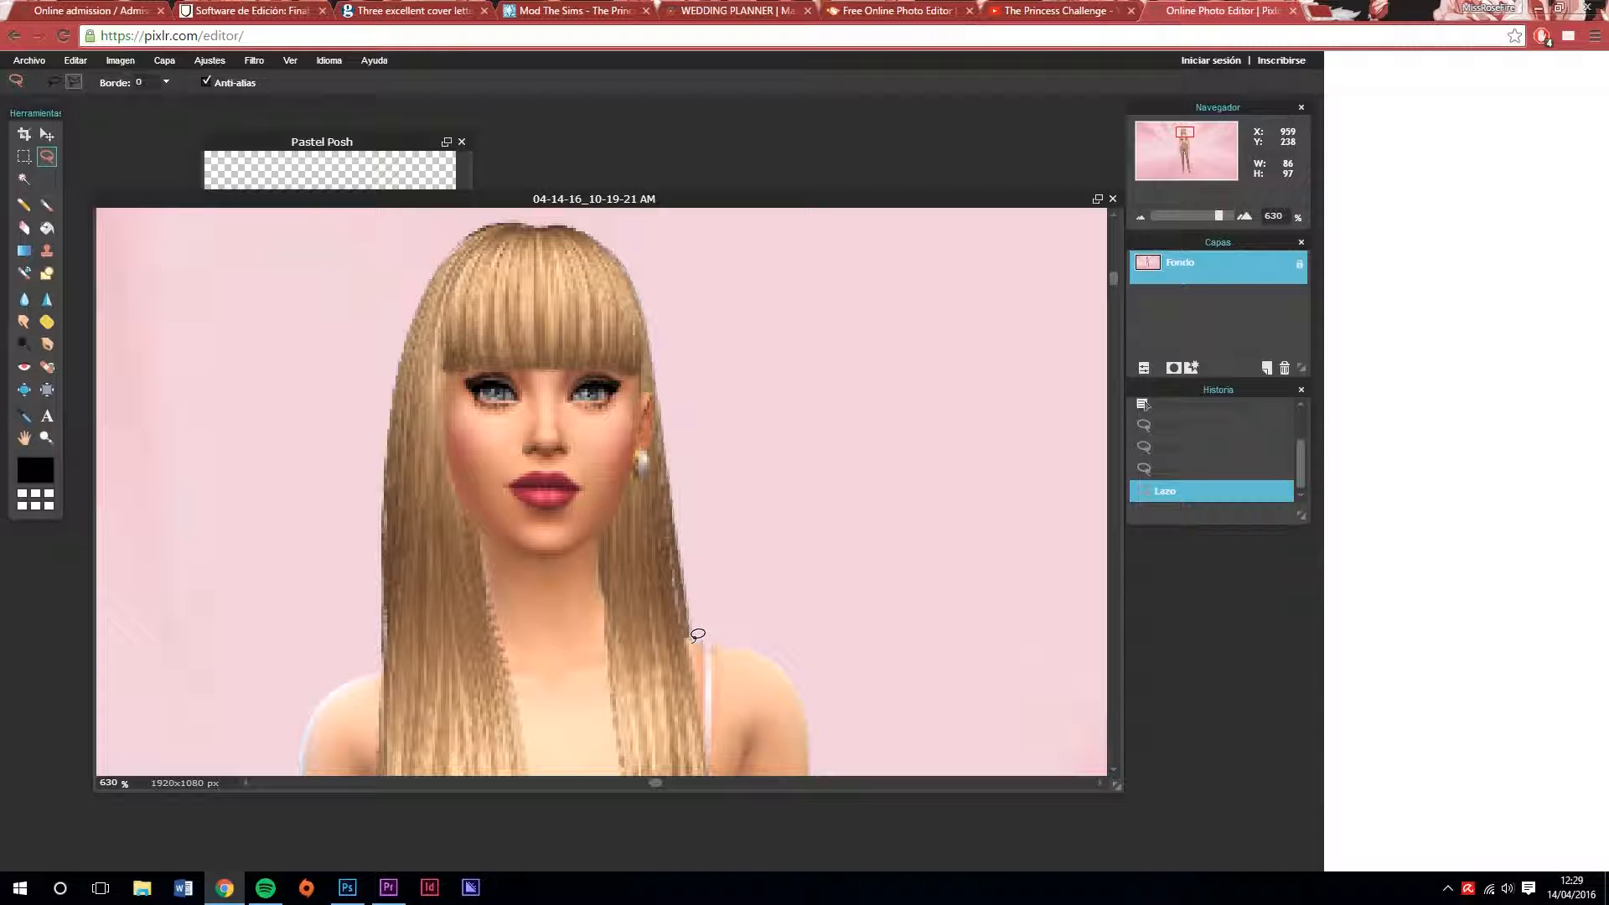
left_click_drag(694, 631, 743, 647)
left_click_drag(788, 671, 810, 706)
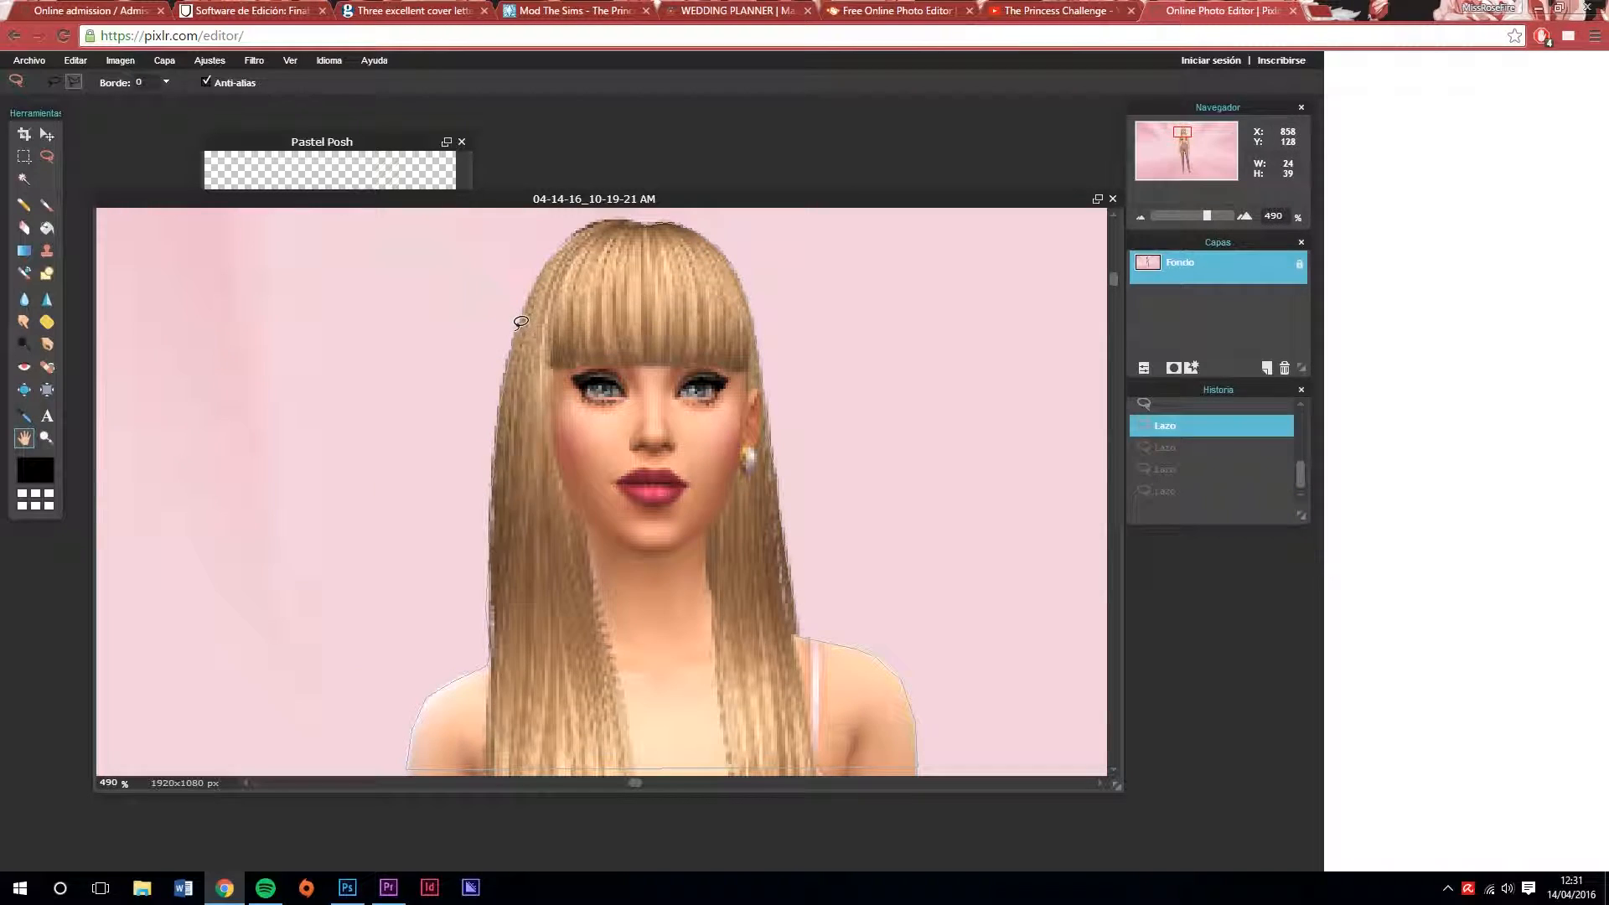
left_click_drag(518, 325, 534, 294)
left_click_drag(613, 213, 657, 223)
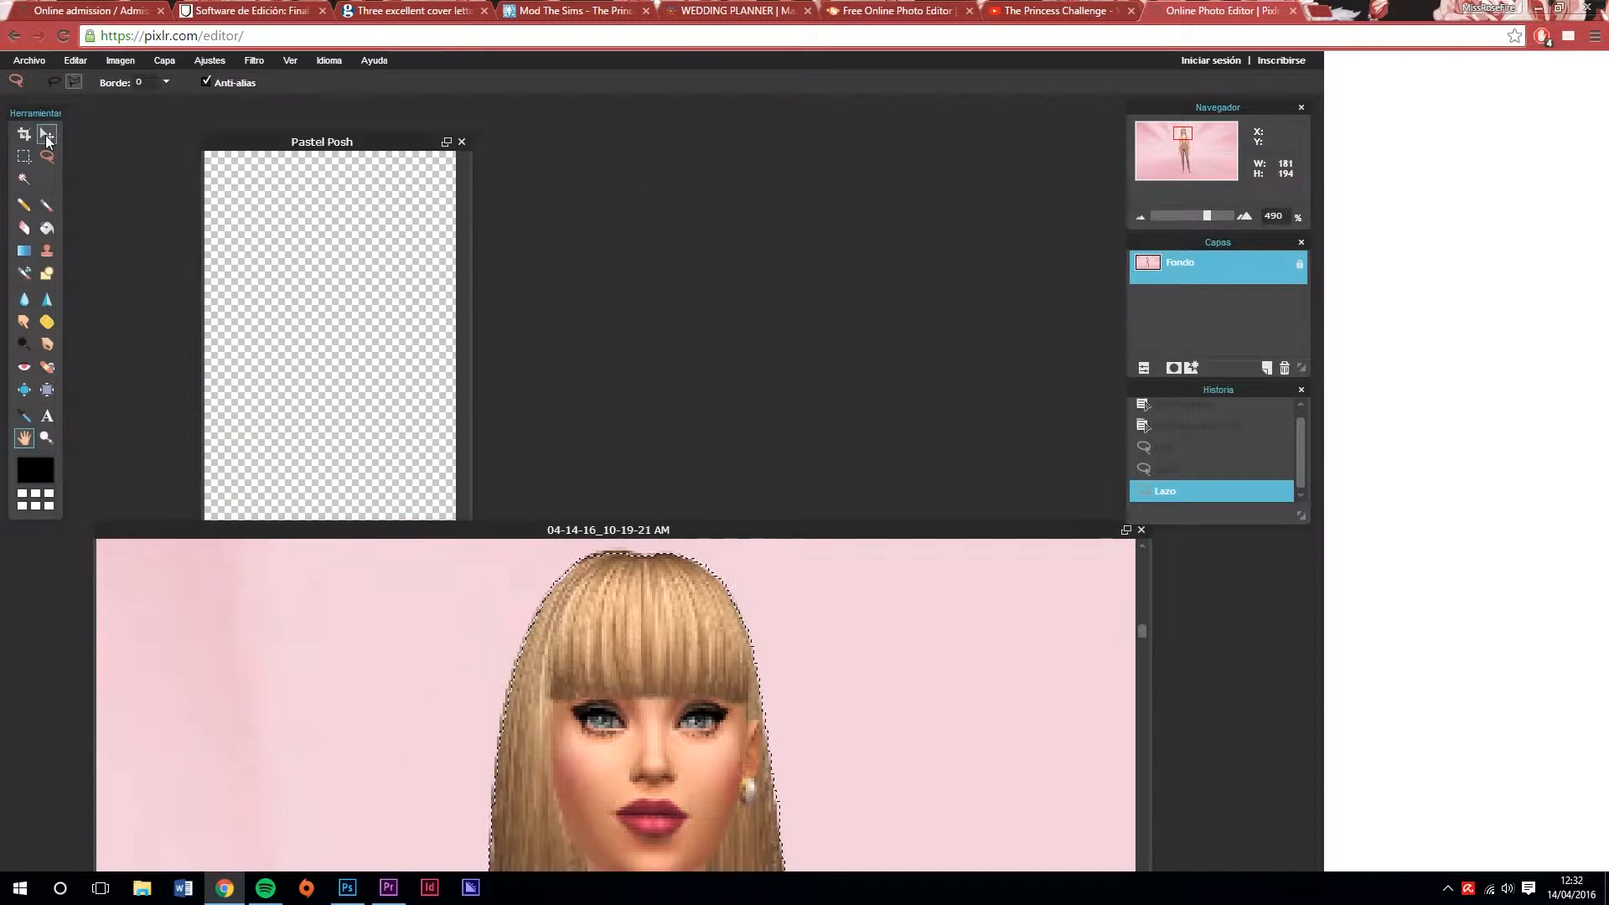
Move the selected Sim cutout into the Pastel Posh image and choose the transparent PNG format for saving it
left_click(47, 134)
mouse_move(834, 687)
left_mouse_down()
mouse_move(832, 633)
mouse_move(792, 545)
mouse_move(442, 460)
mouse_move(379, 300)
left_mouse_up()
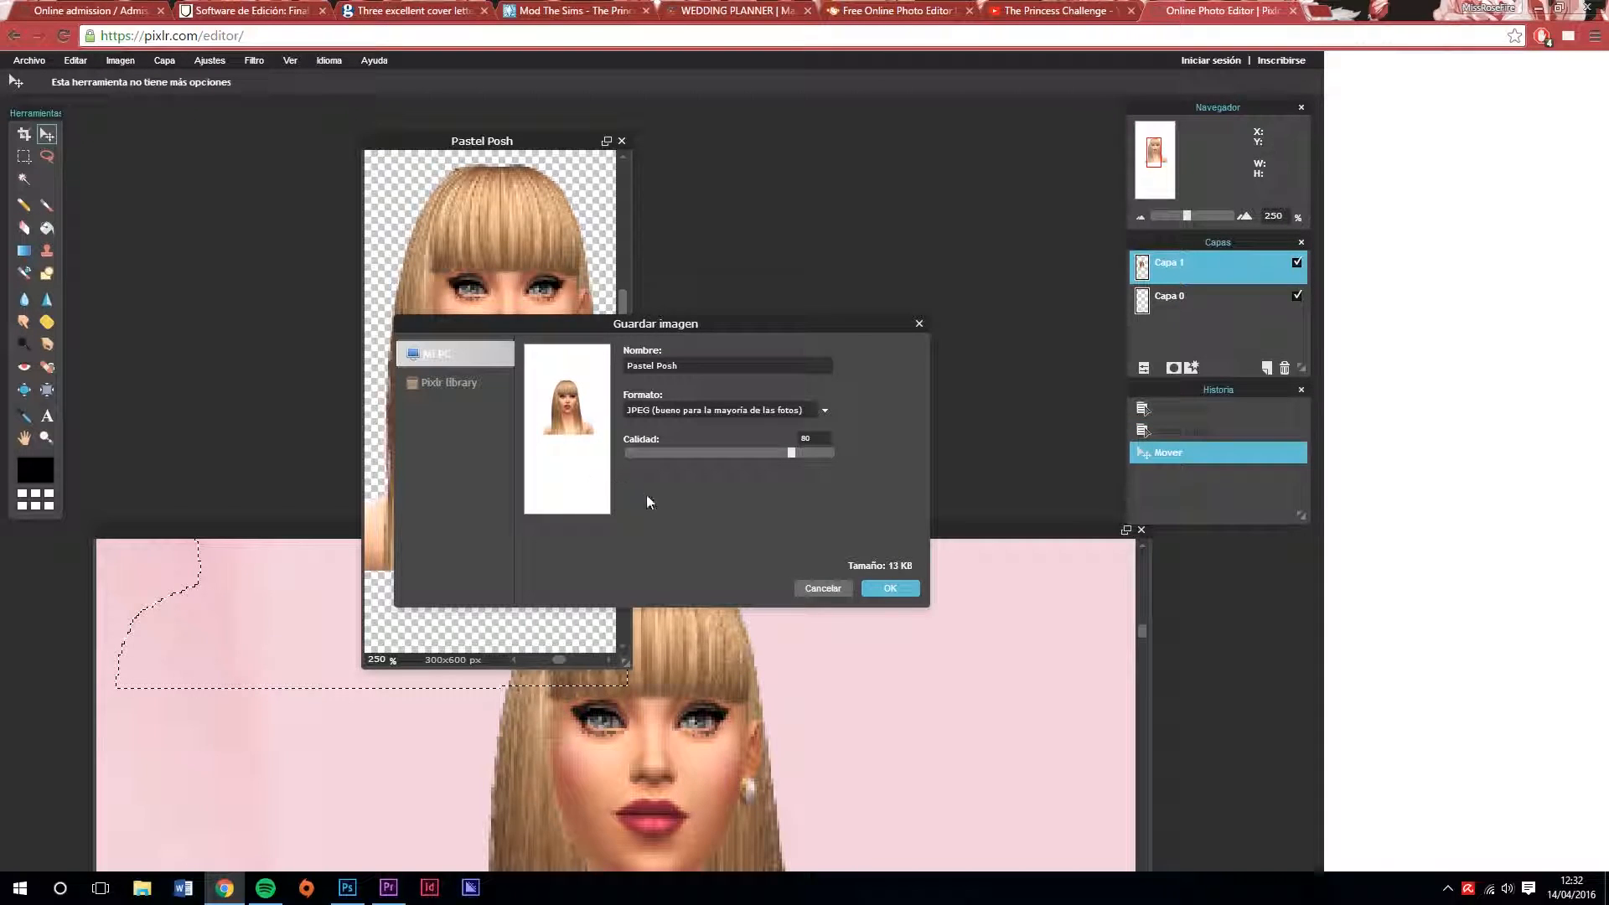
left_click(823, 410)
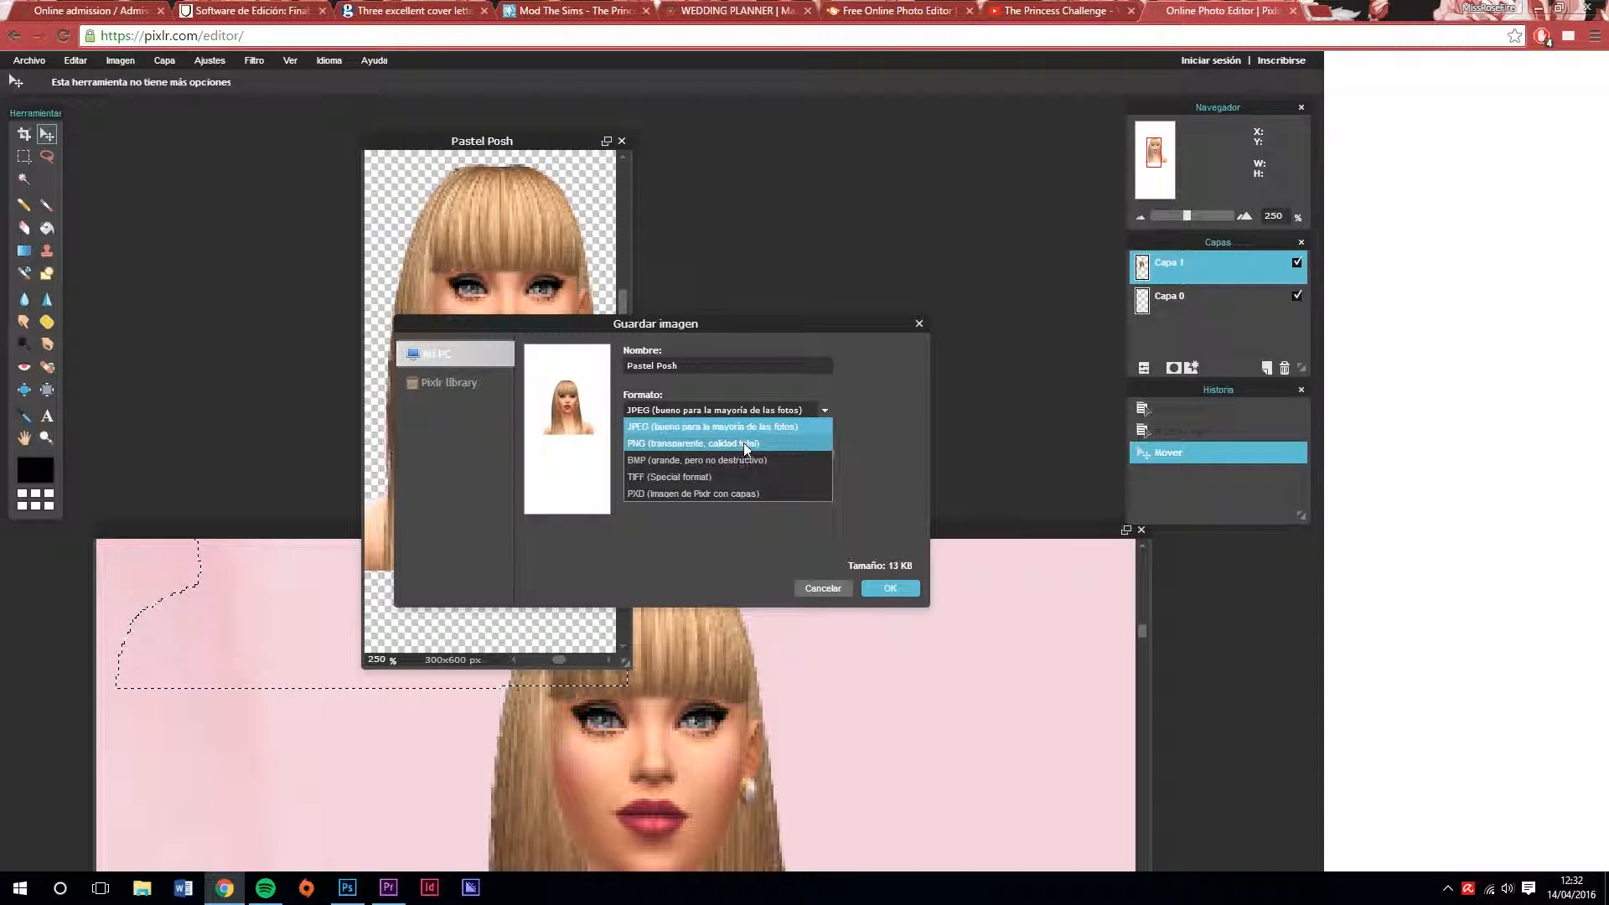
left_click(659, 446)
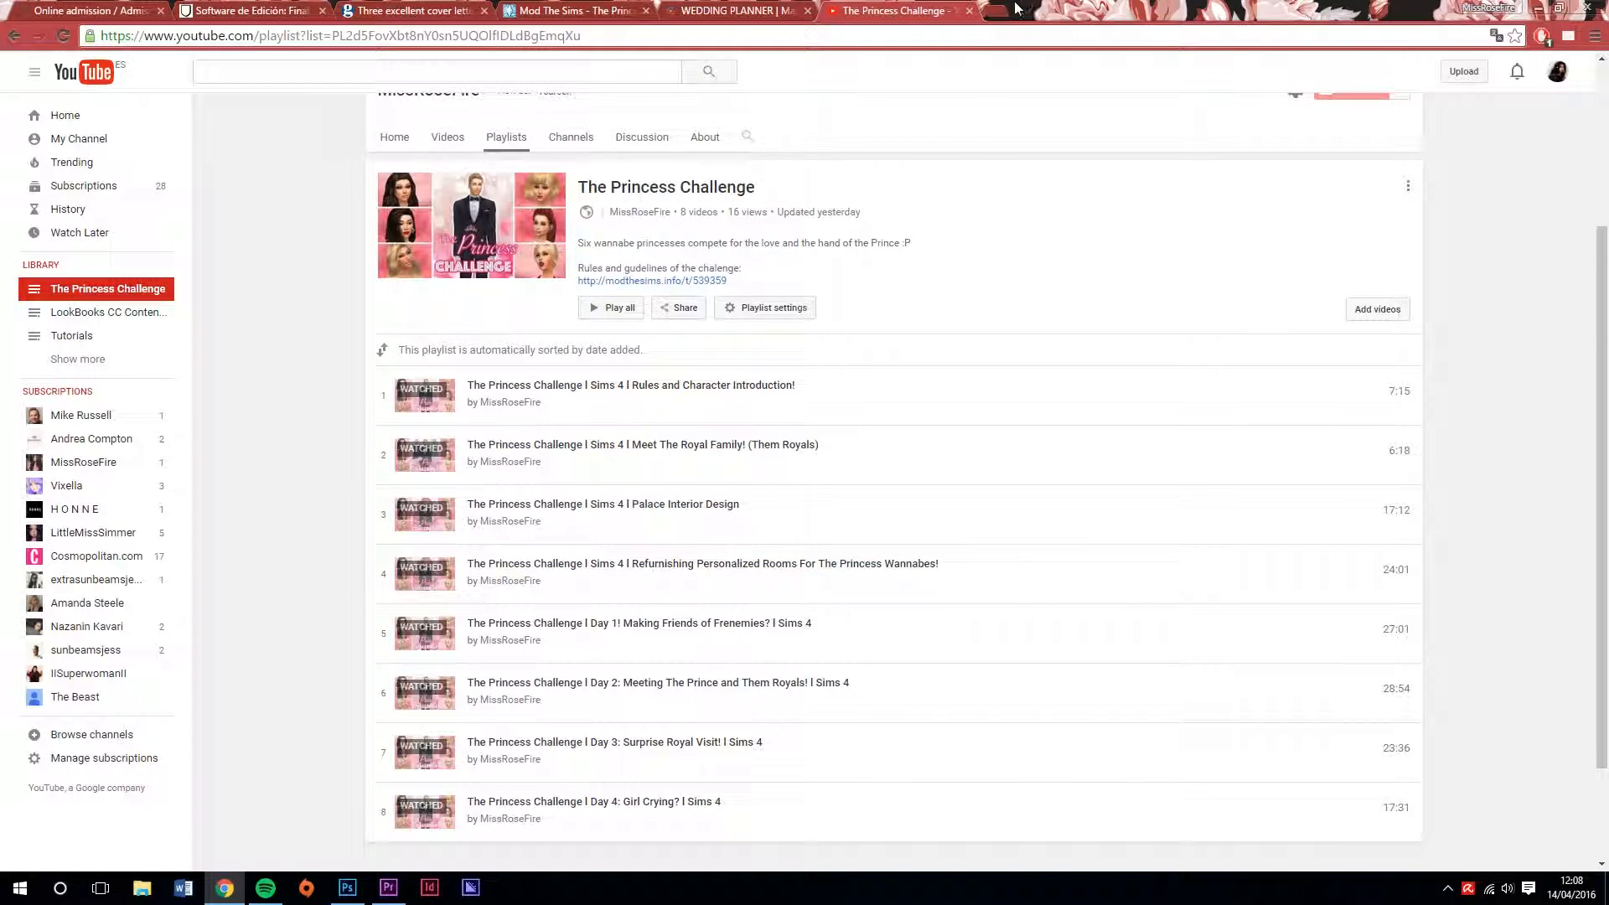
Open the PicMonkey website in a new browser tab
left_click(1004, 13)
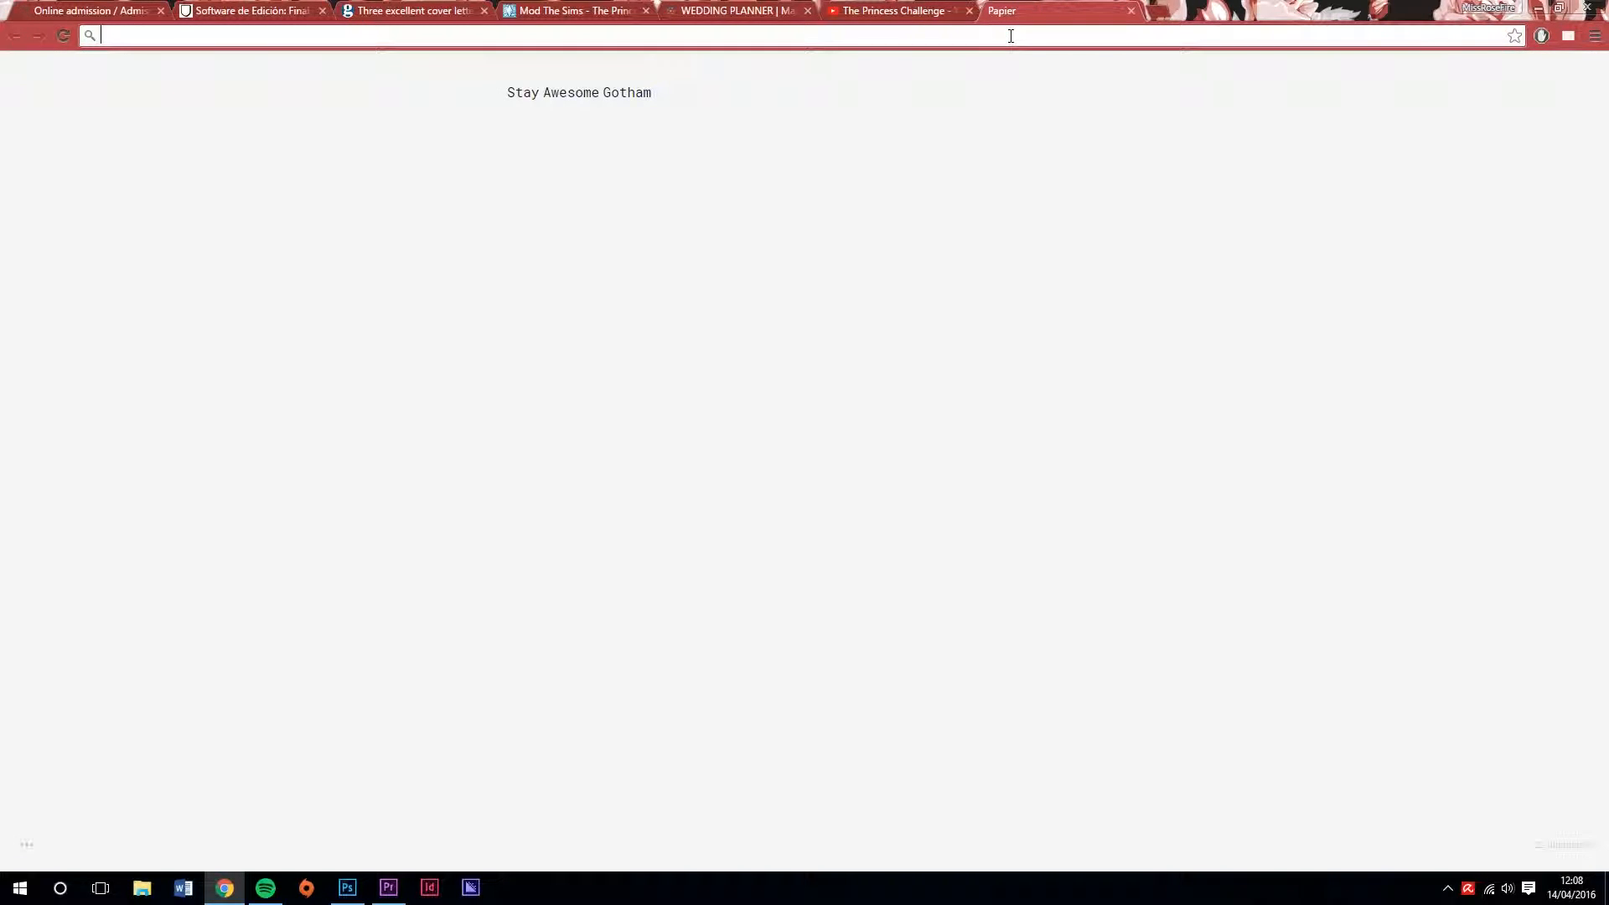
type("pic")
left_click(953, 87)
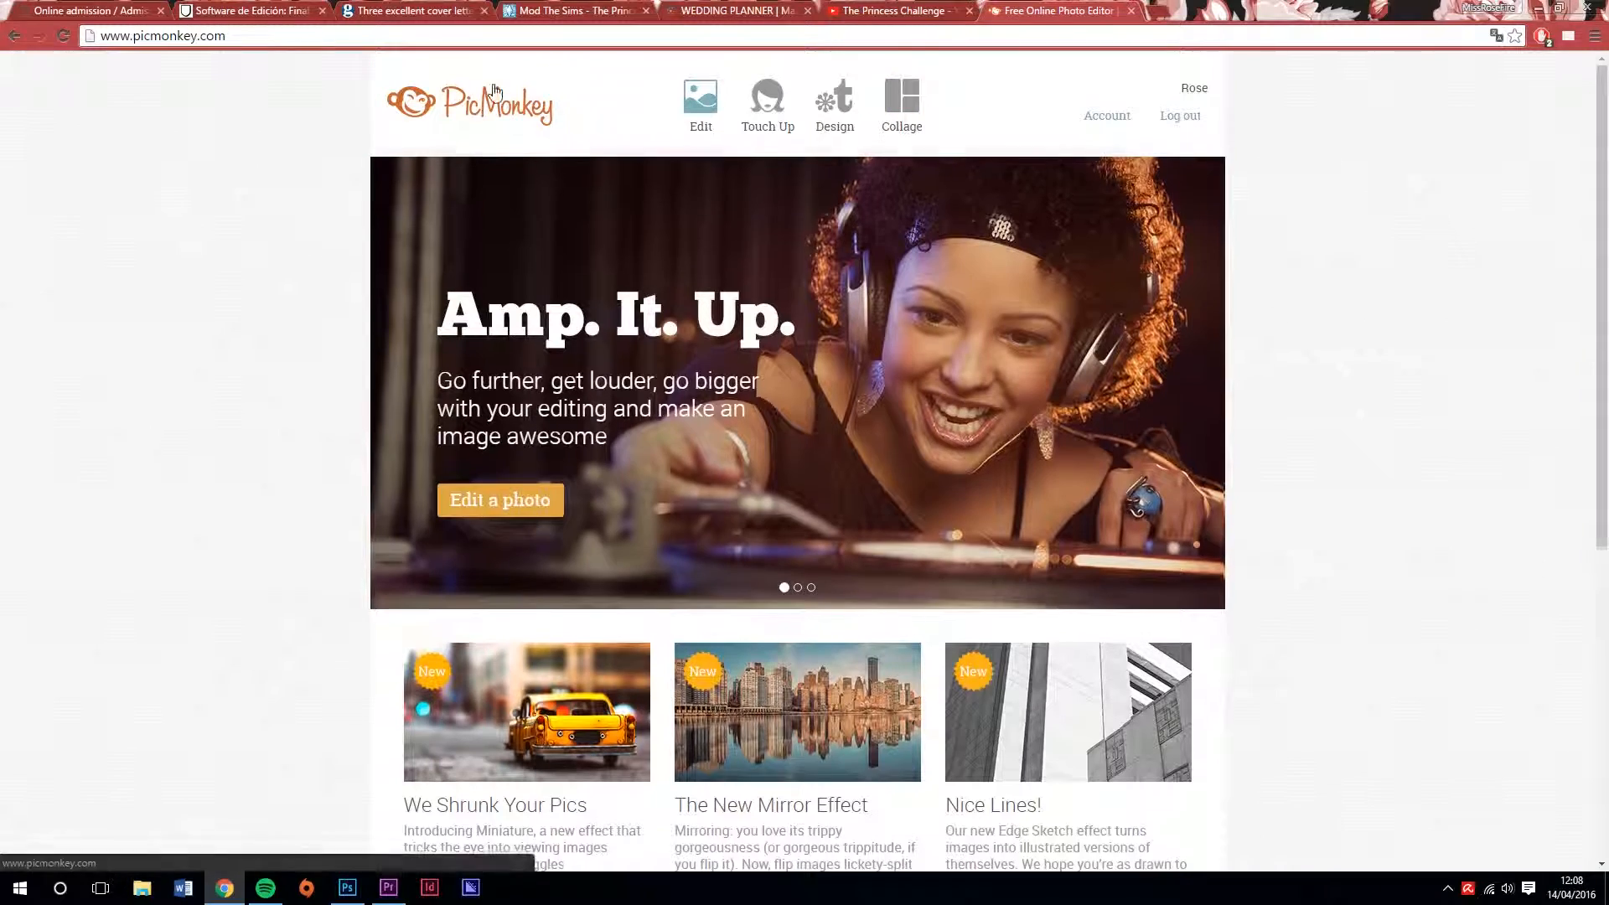
Create a blank custom-size design canvas with a height of 720 pixels
mouse_move(696, 97)
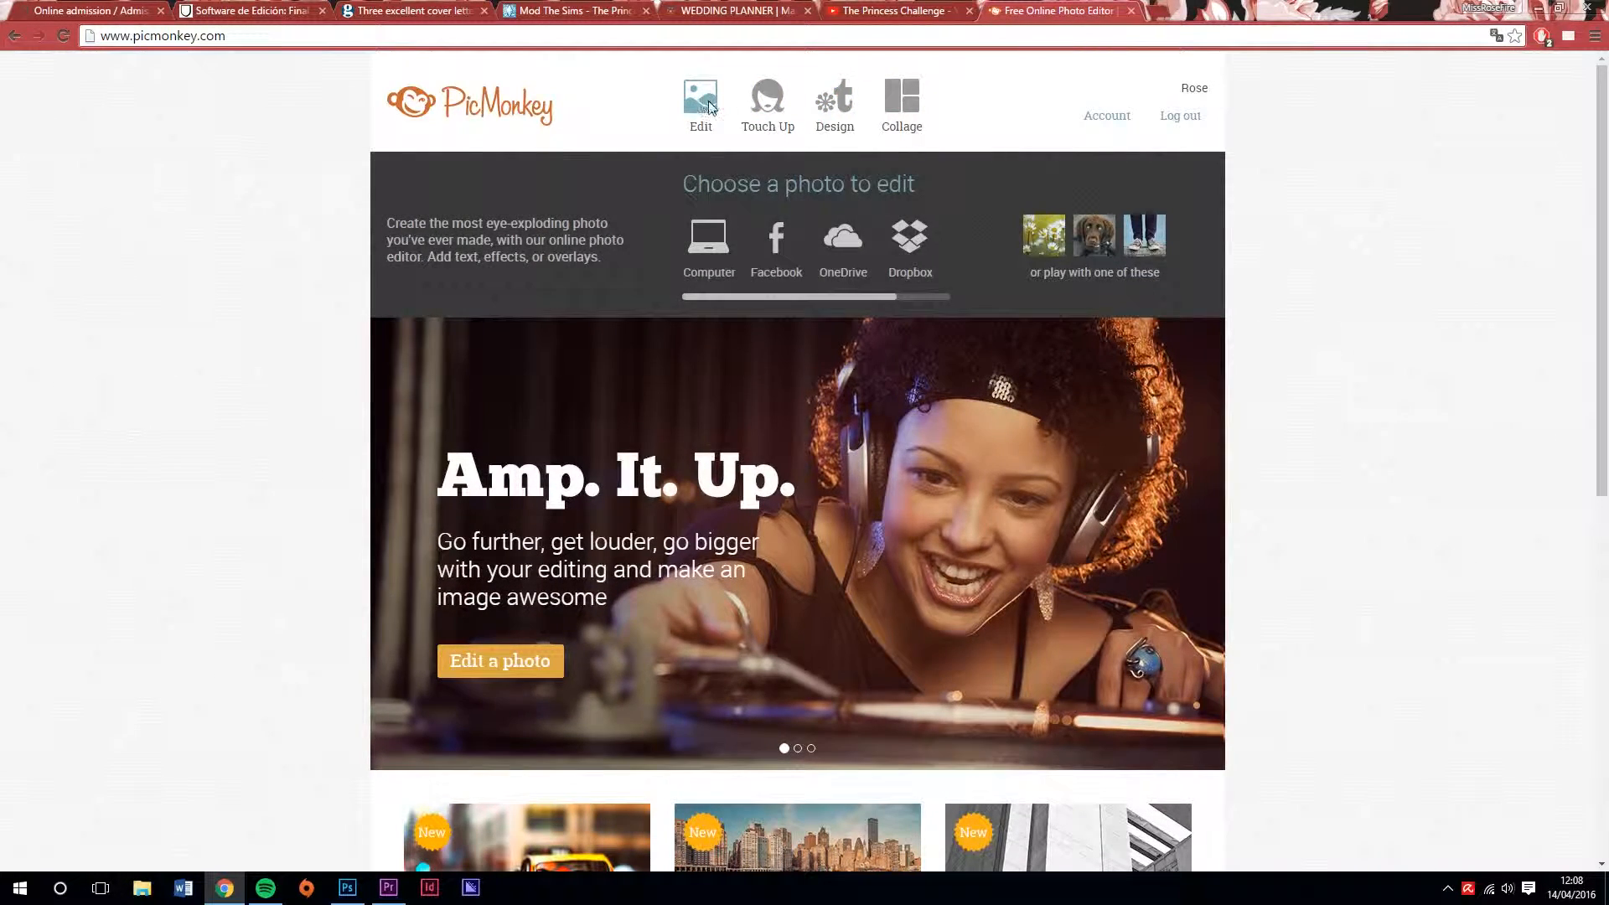
mouse_move(872, 132)
mouse_move(841, 109)
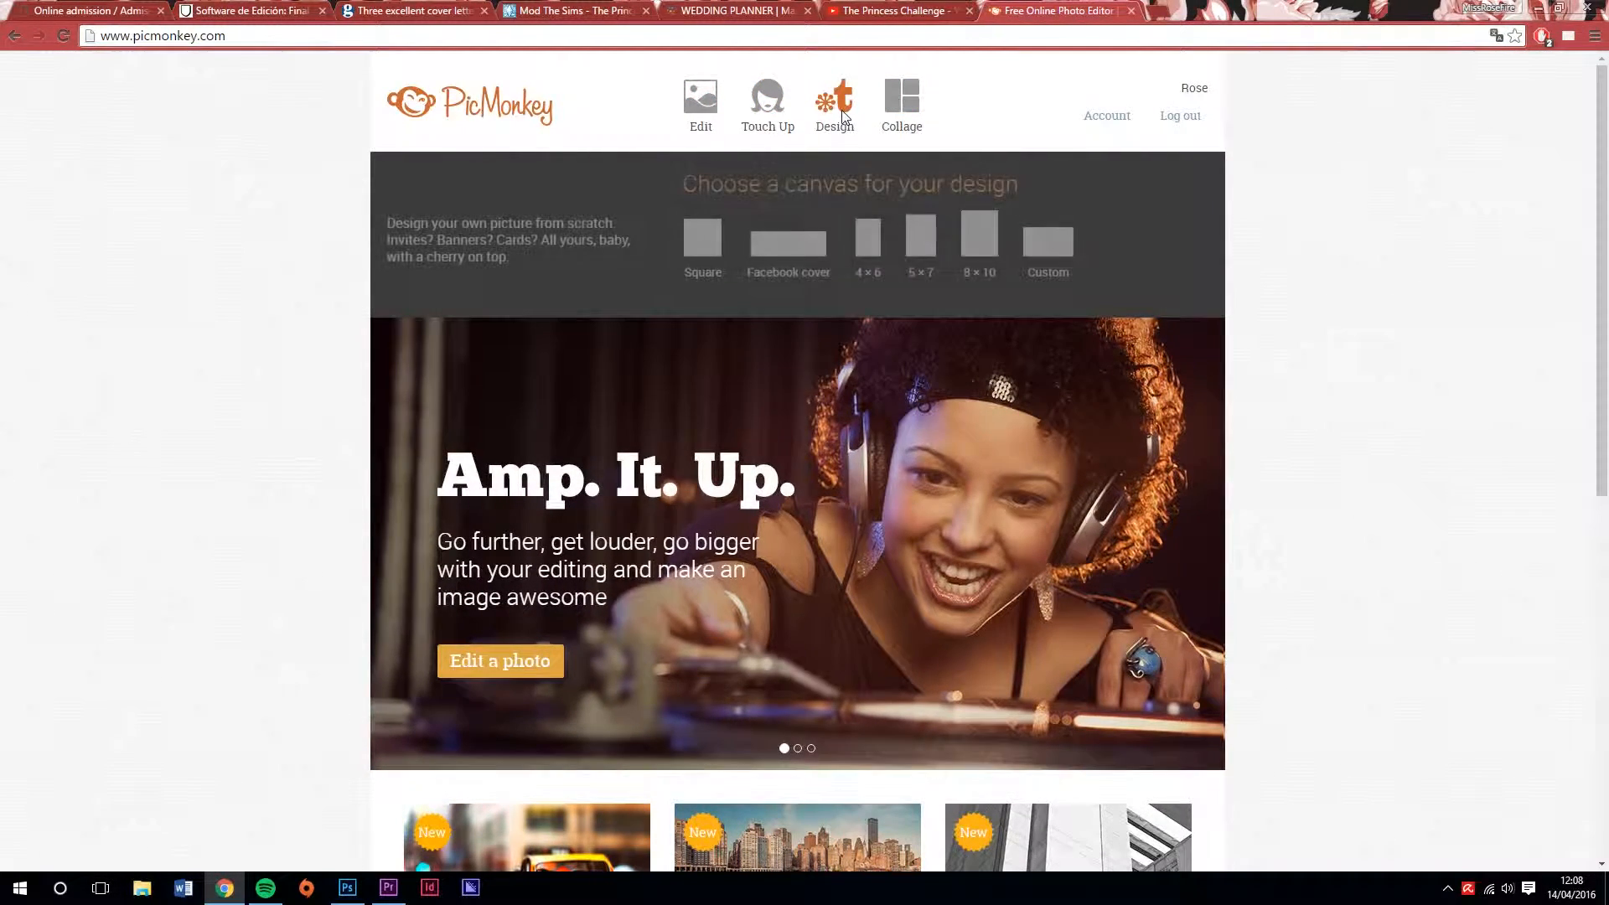
left_click(1048, 242)
left_click_drag(729, 227, 684, 230)
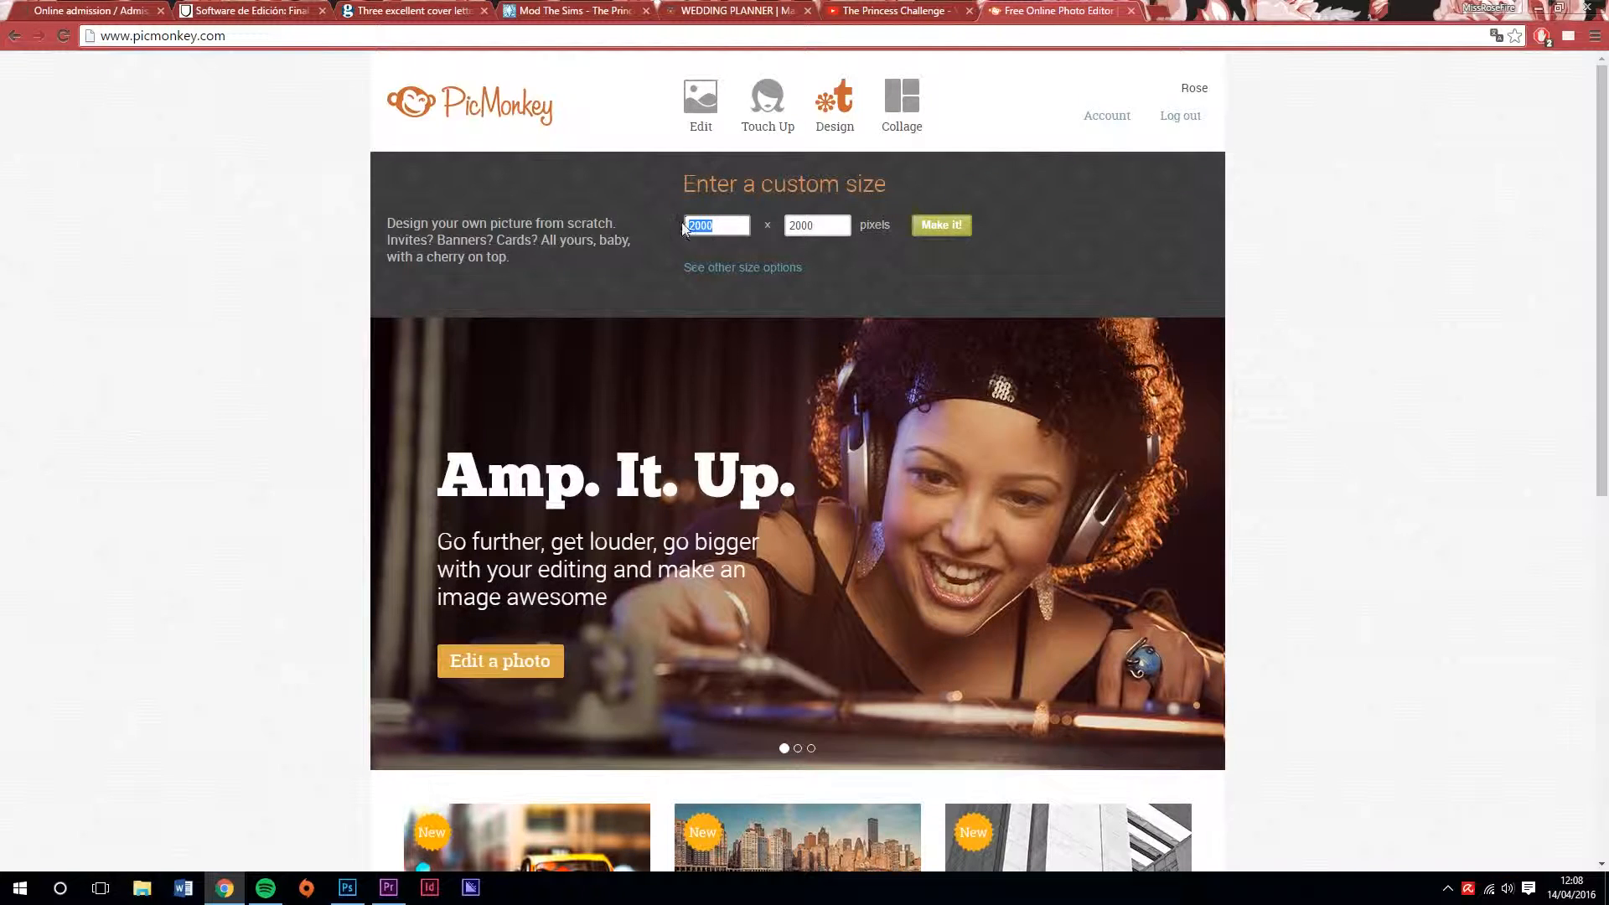
key("Tab")
type("720")
left_click(966, 224)
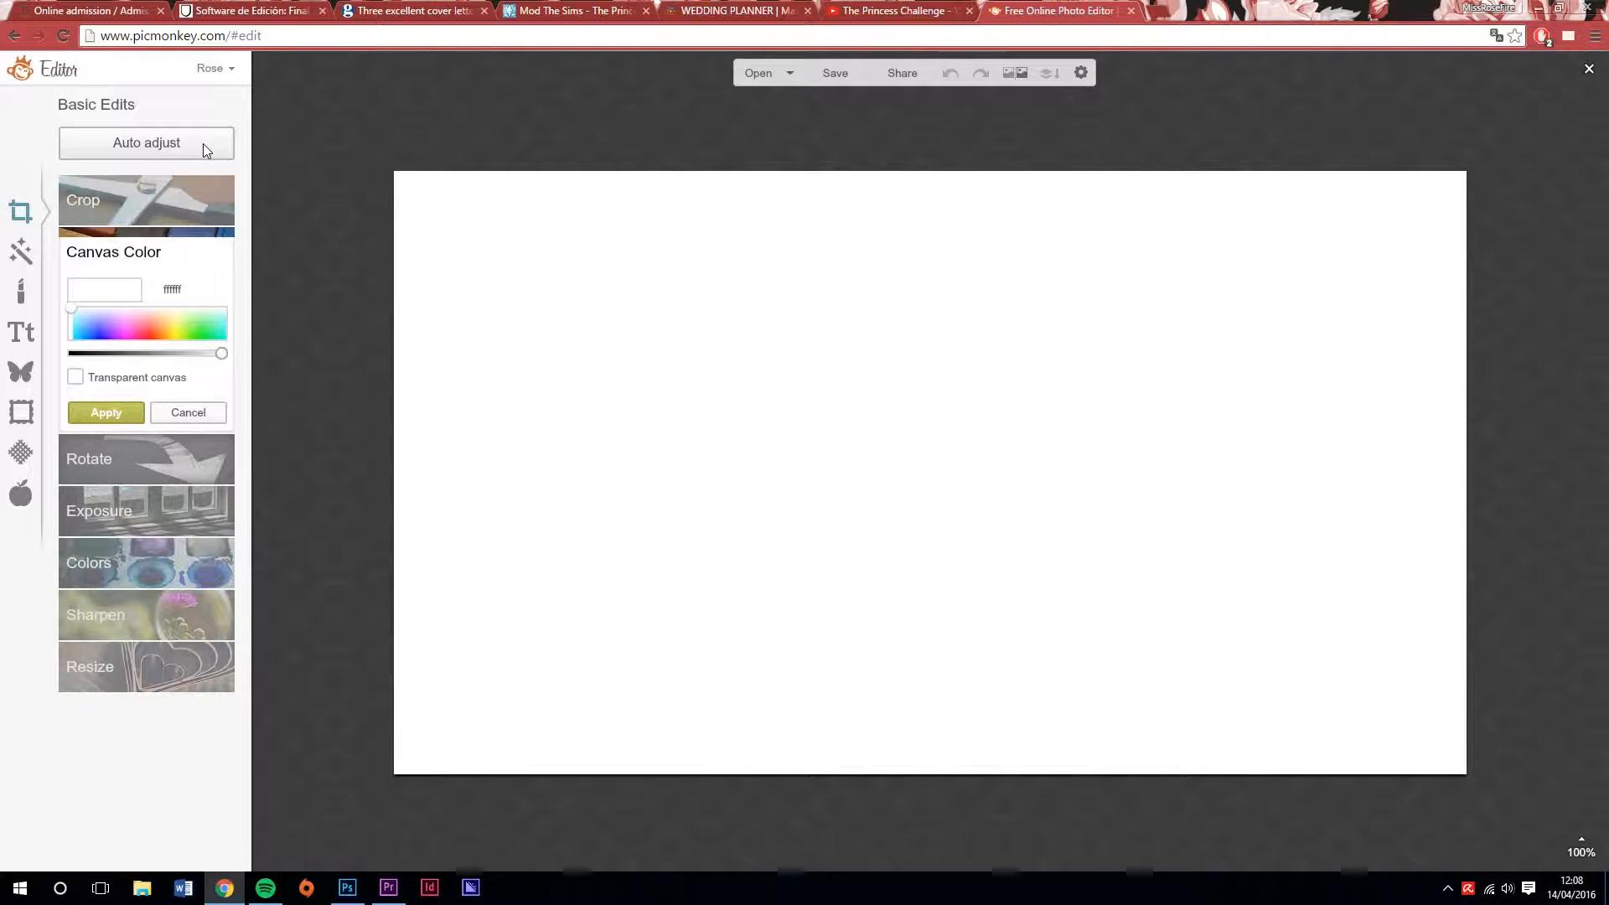
Search Google Images for "background" in a new tab, narrow it to the Tumblr category and browse the pictures
left_click(1163, 8)
type("background")
key("Return")
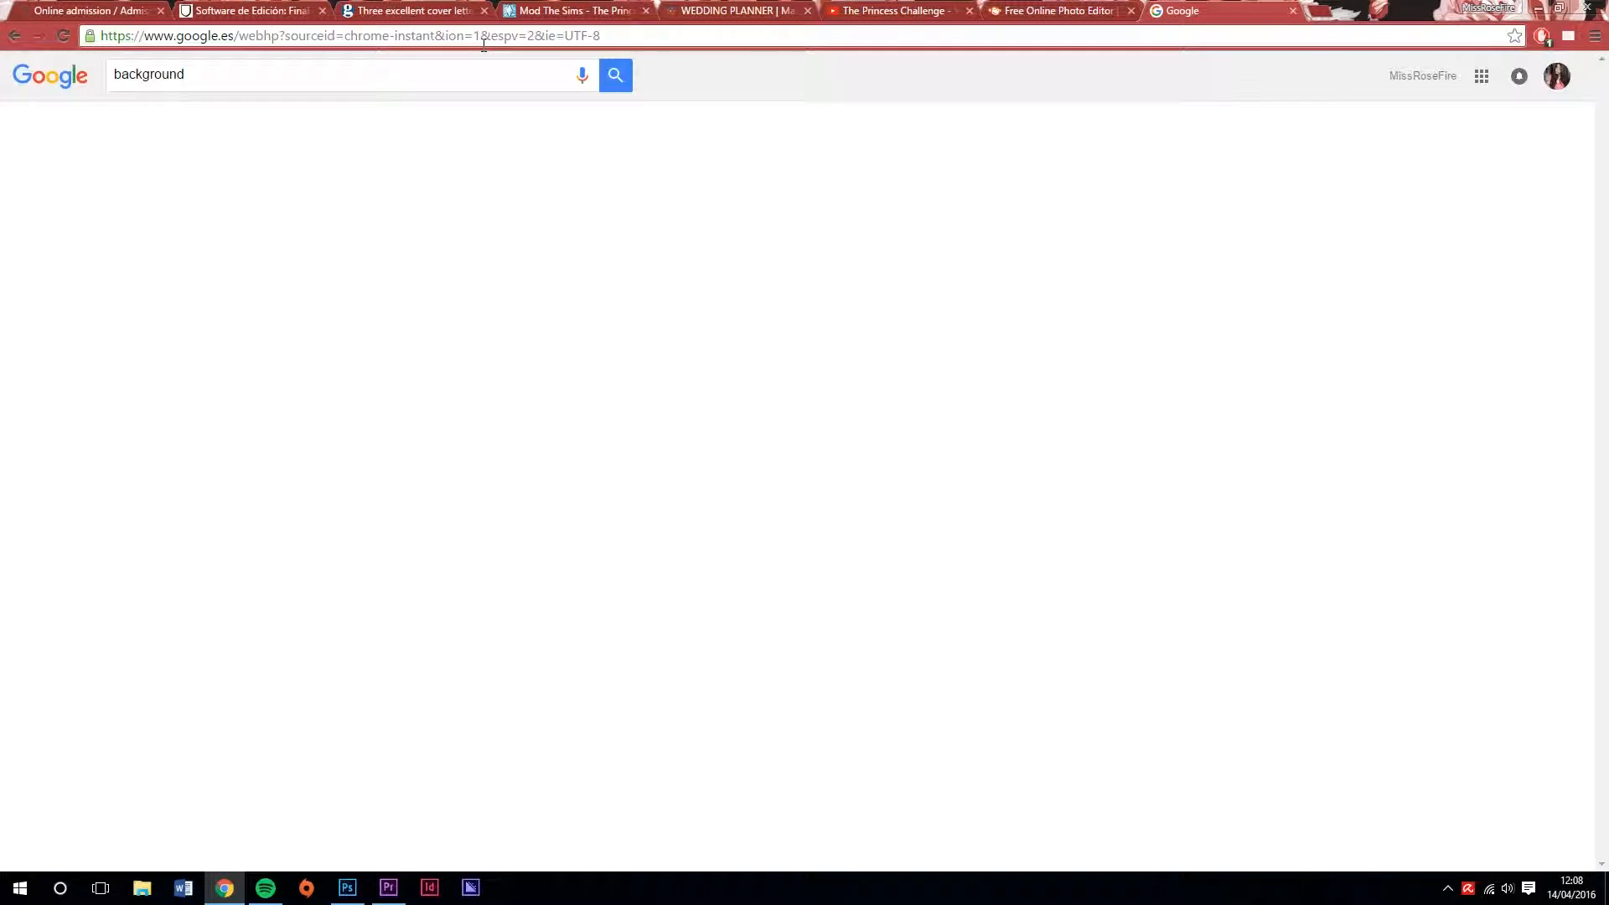
left_click(173, 124)
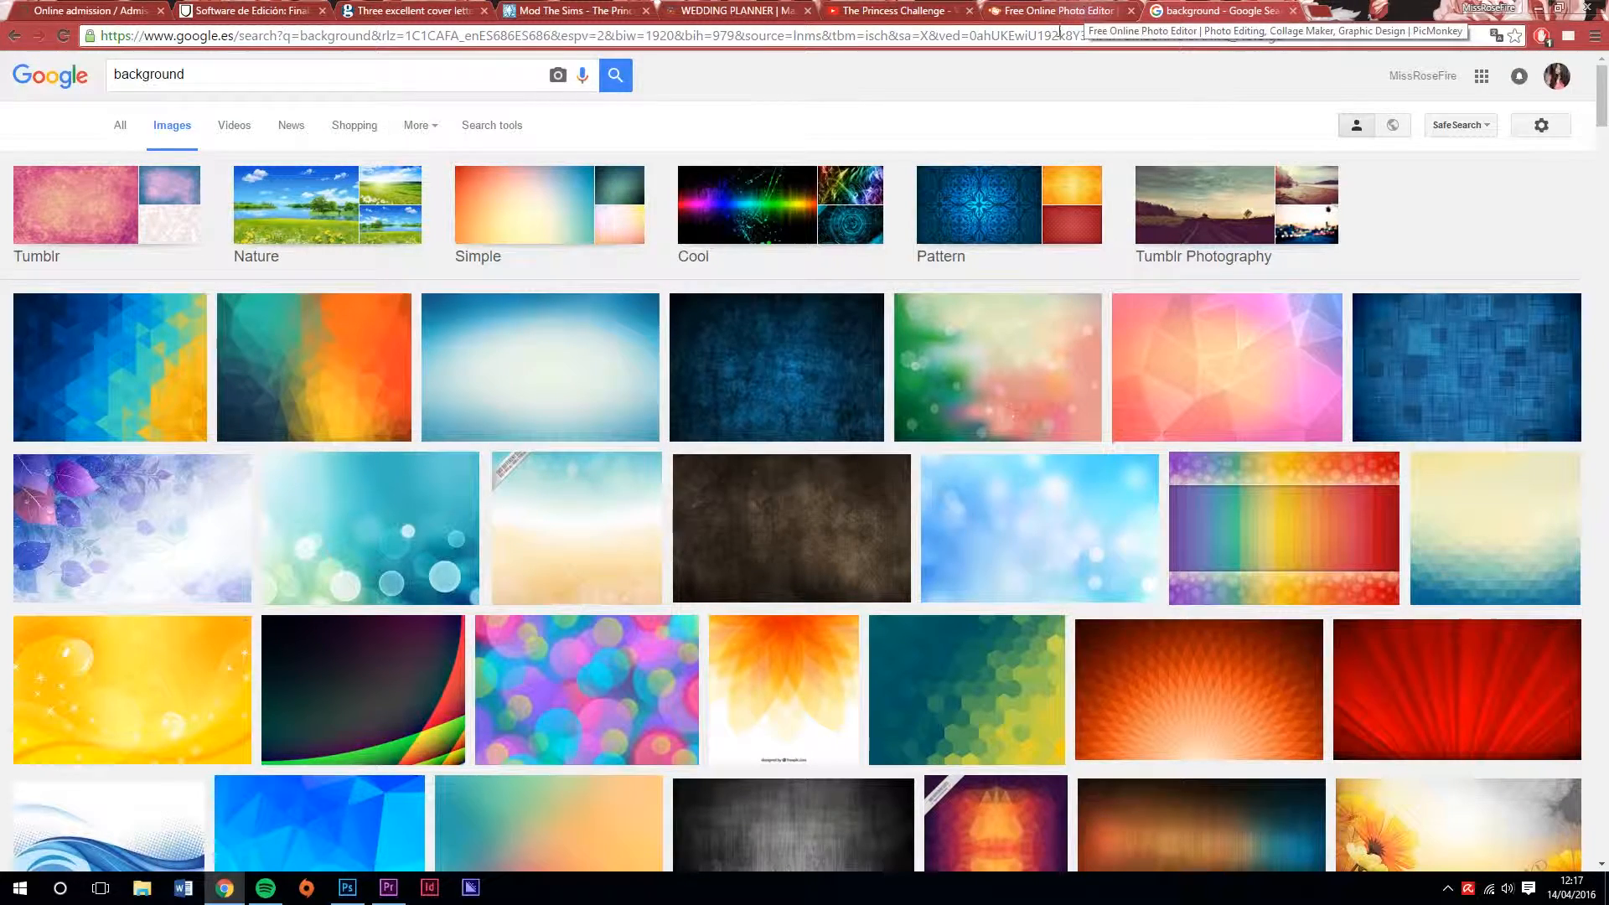
left_click(98, 206)
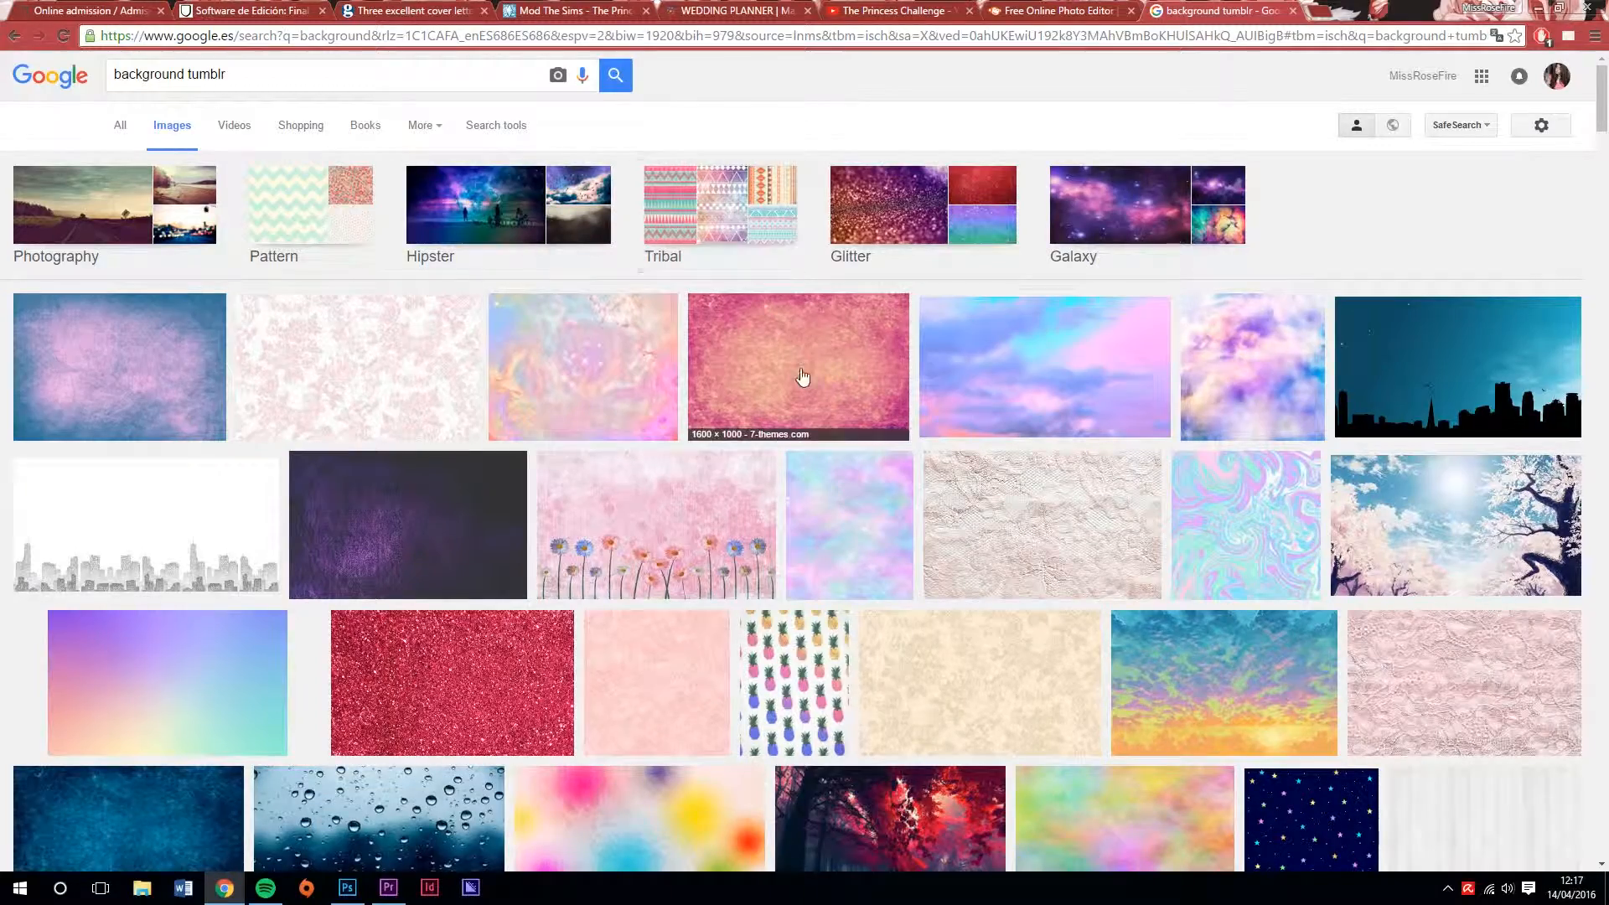
scroll(987, 607, "down", 3)
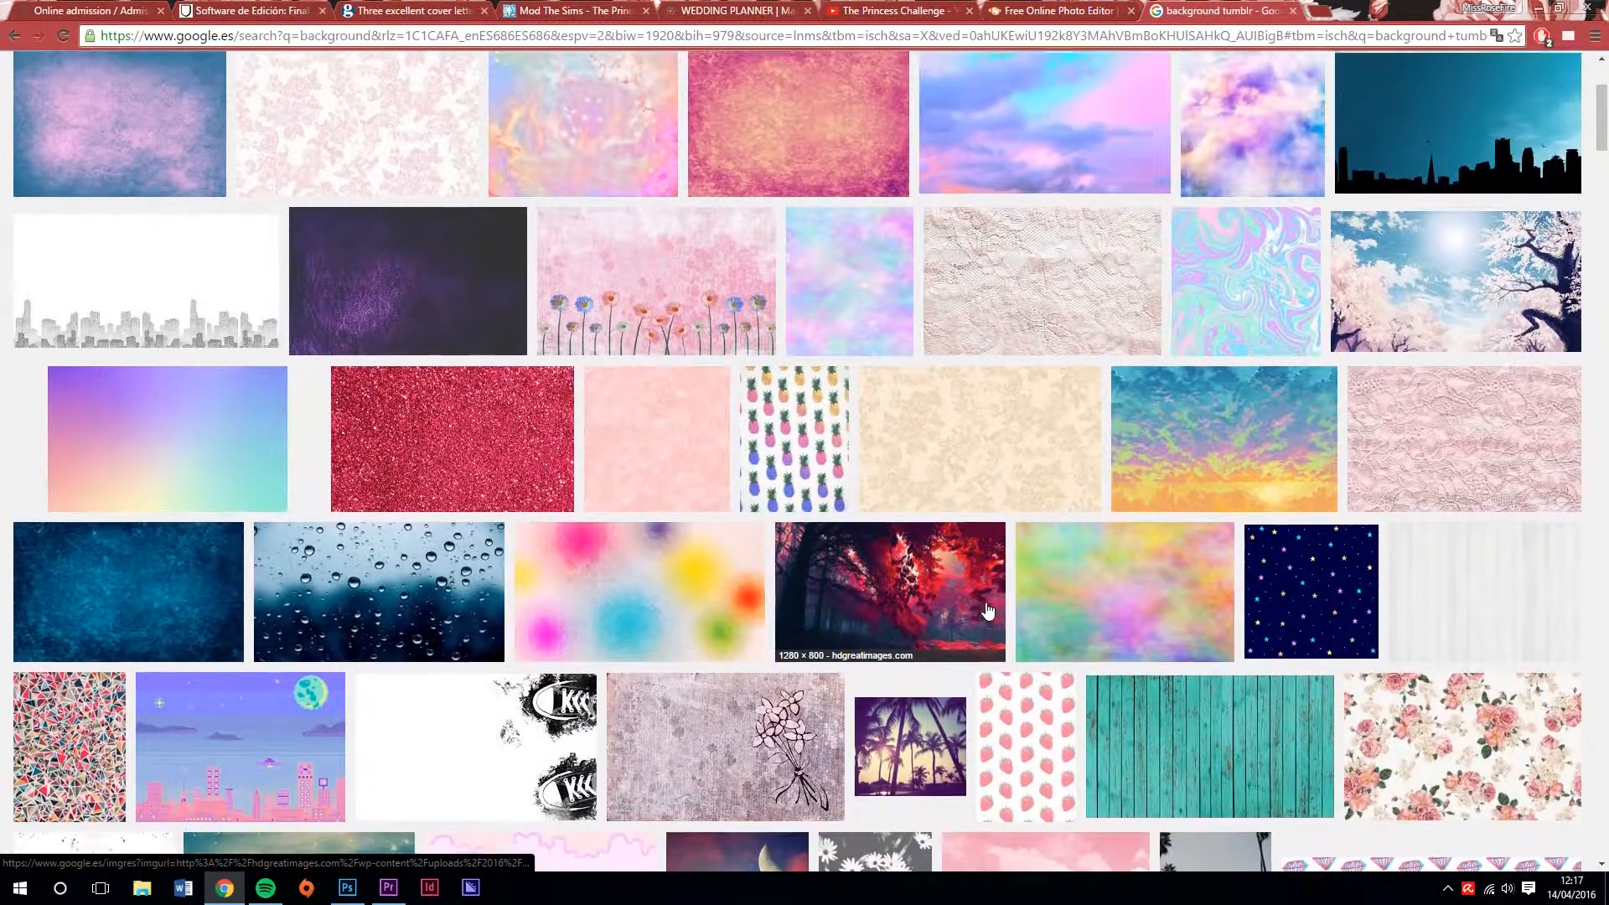
scroll(977, 610, "up", 2)
View the pink floral Vintage Backgrounds picture at full size and bring up its option for saving the image
left_click(372, 302)
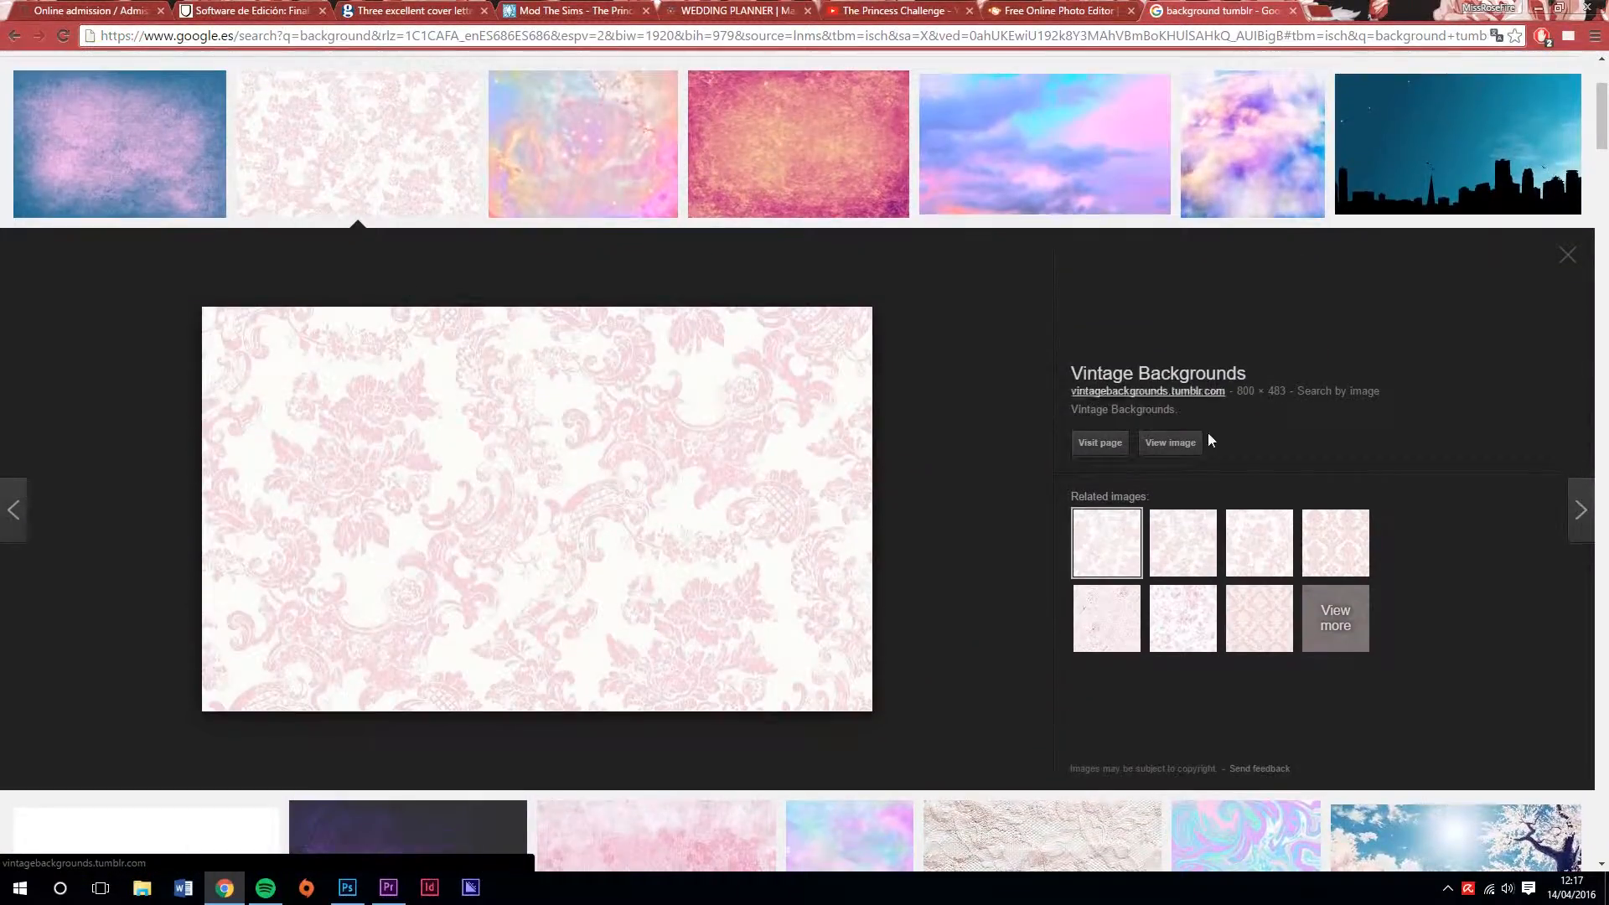
left_click(1172, 443)
right_click(576, 242)
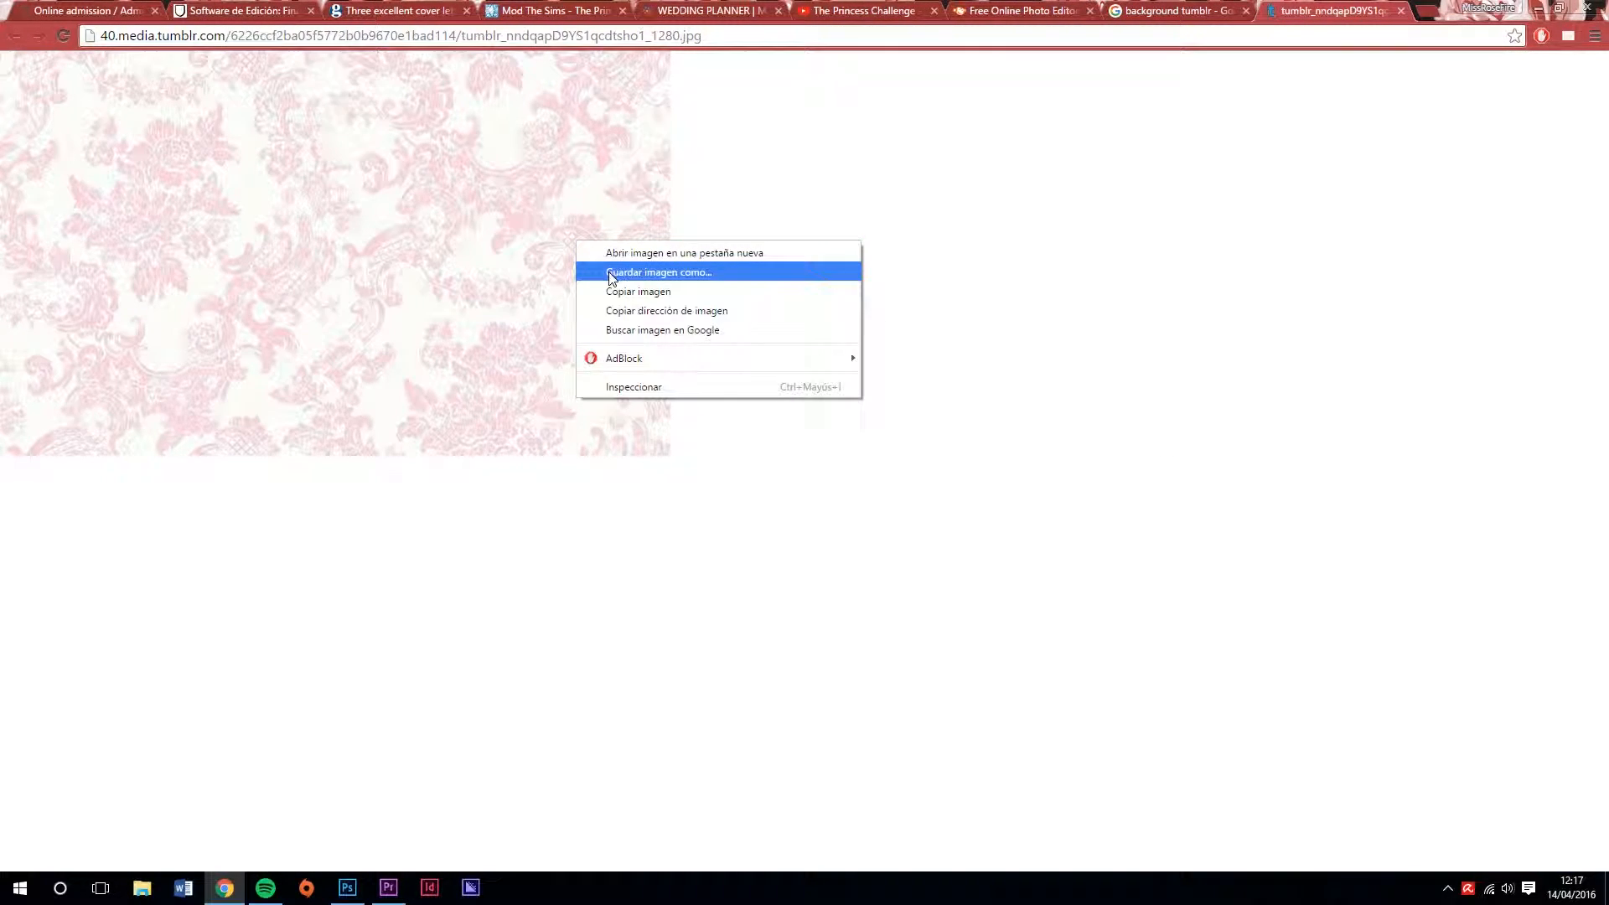
left_click(1402, 10)
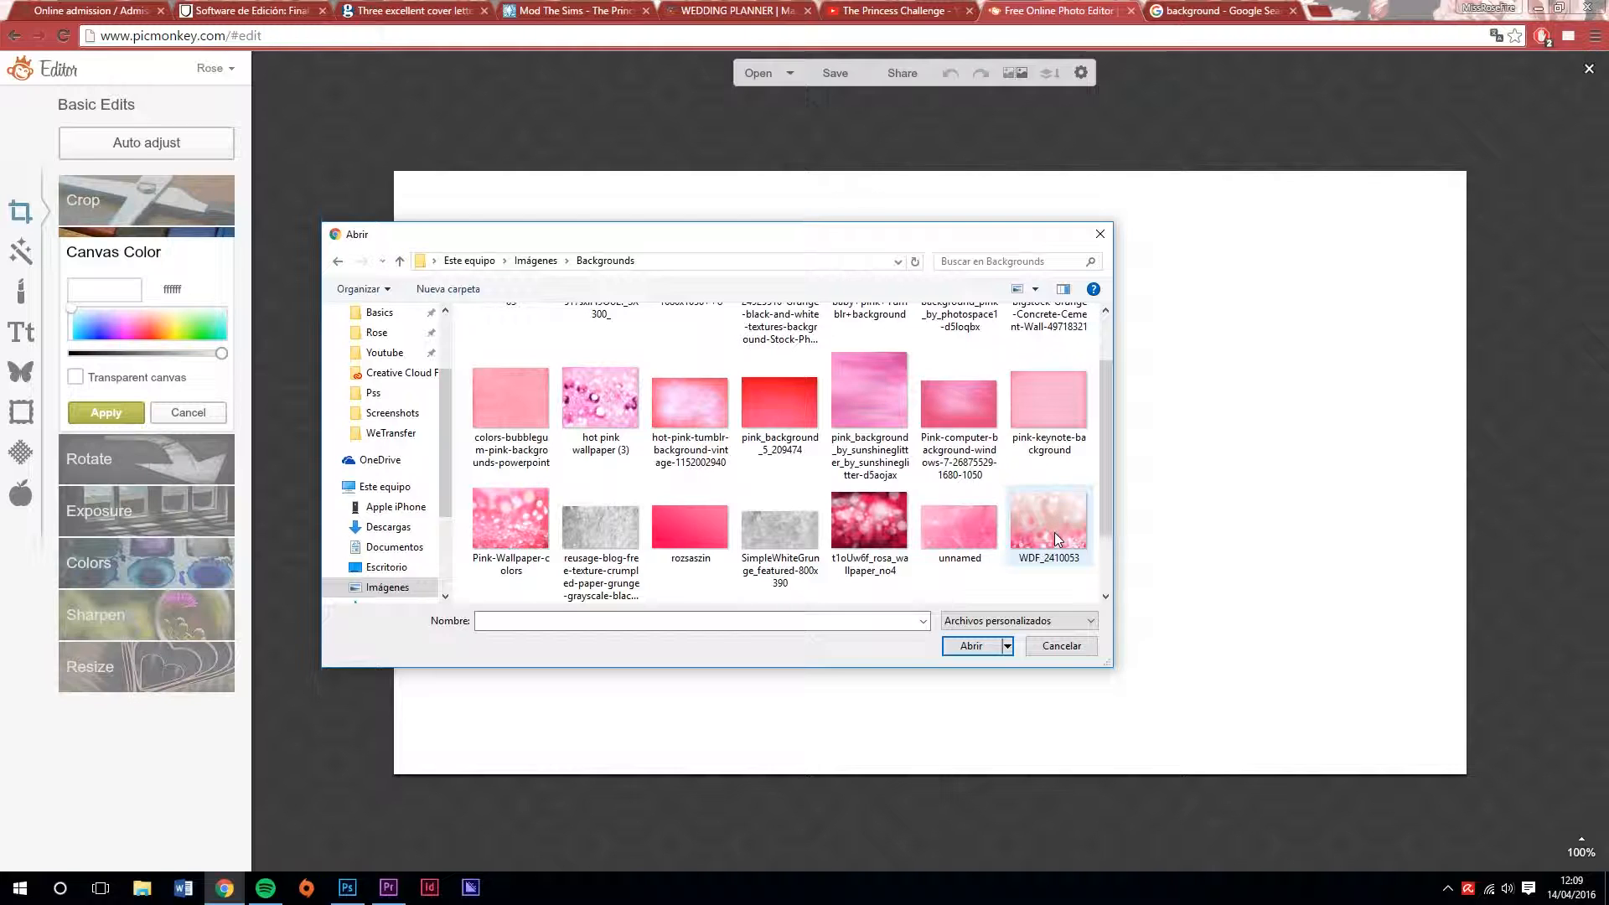
Open the background image WDF_2410053 from the Backgrounds folder in the PicMonkey editor
left_click(1054, 531)
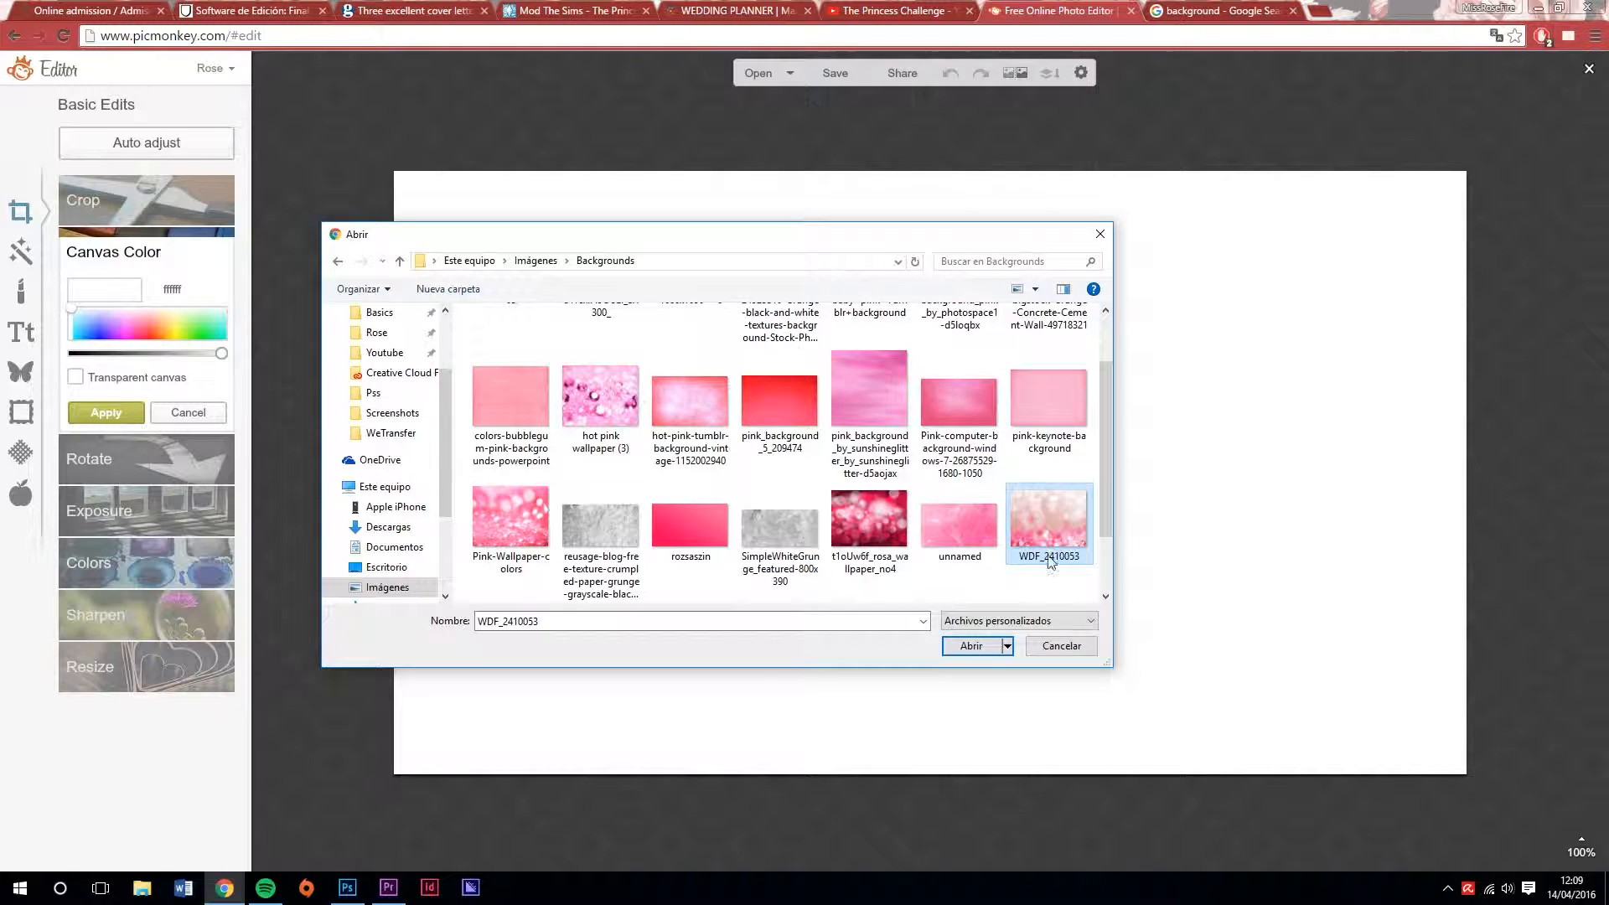
left_click(978, 646)
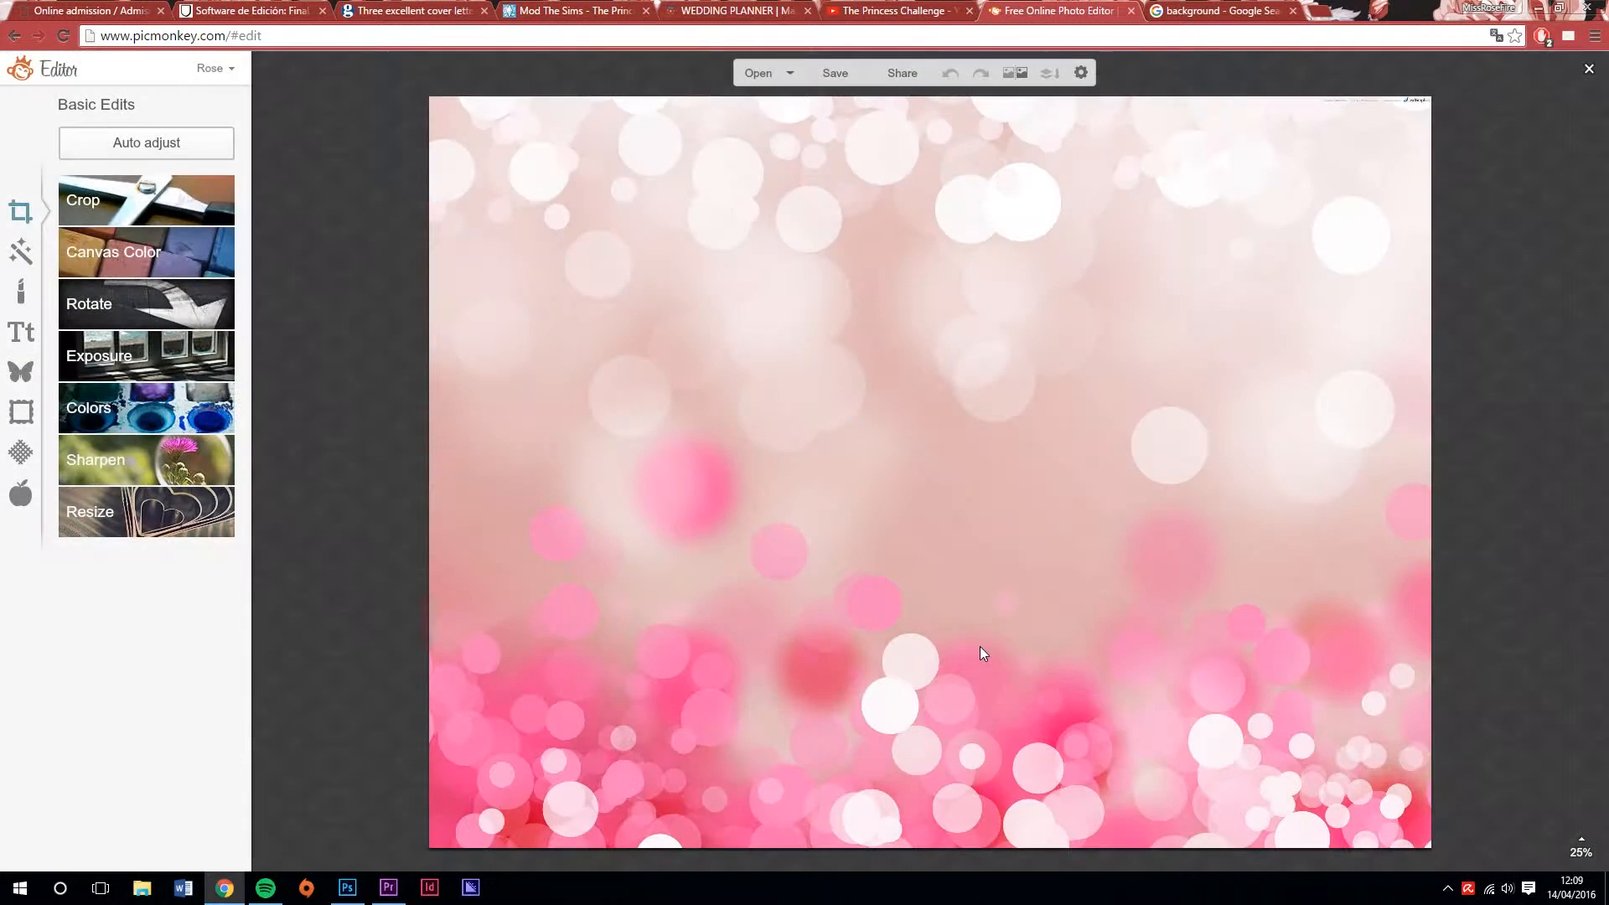
Crop off the lower part of the background image, leaving about 4729 x 2776 px
left_click(151, 201)
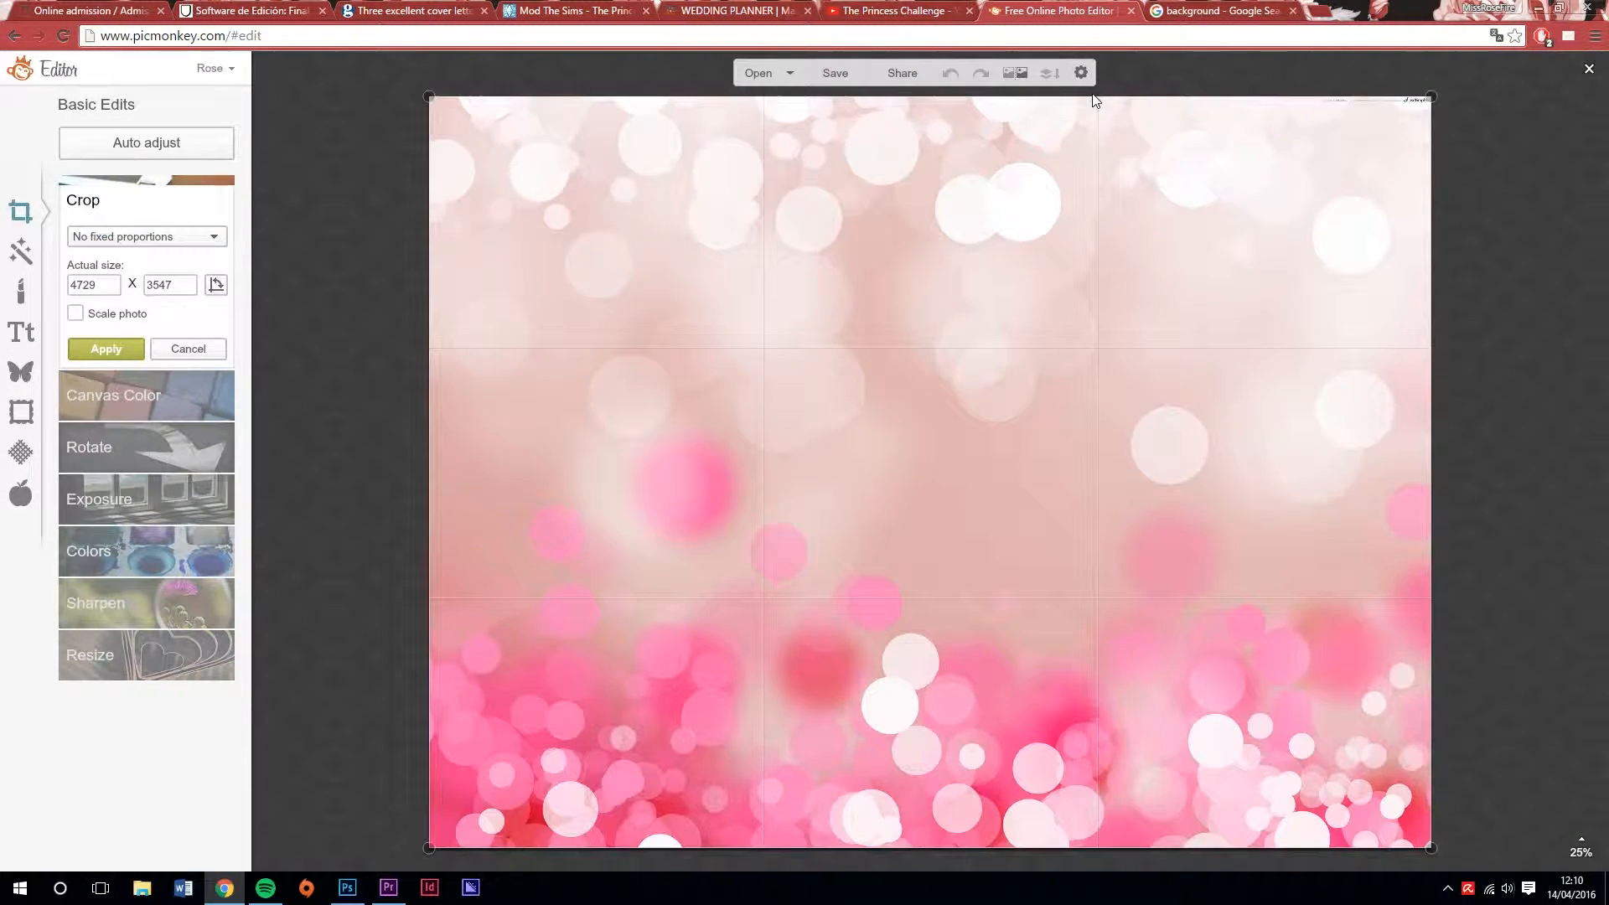
left_click_drag(905, 846, 914, 683)
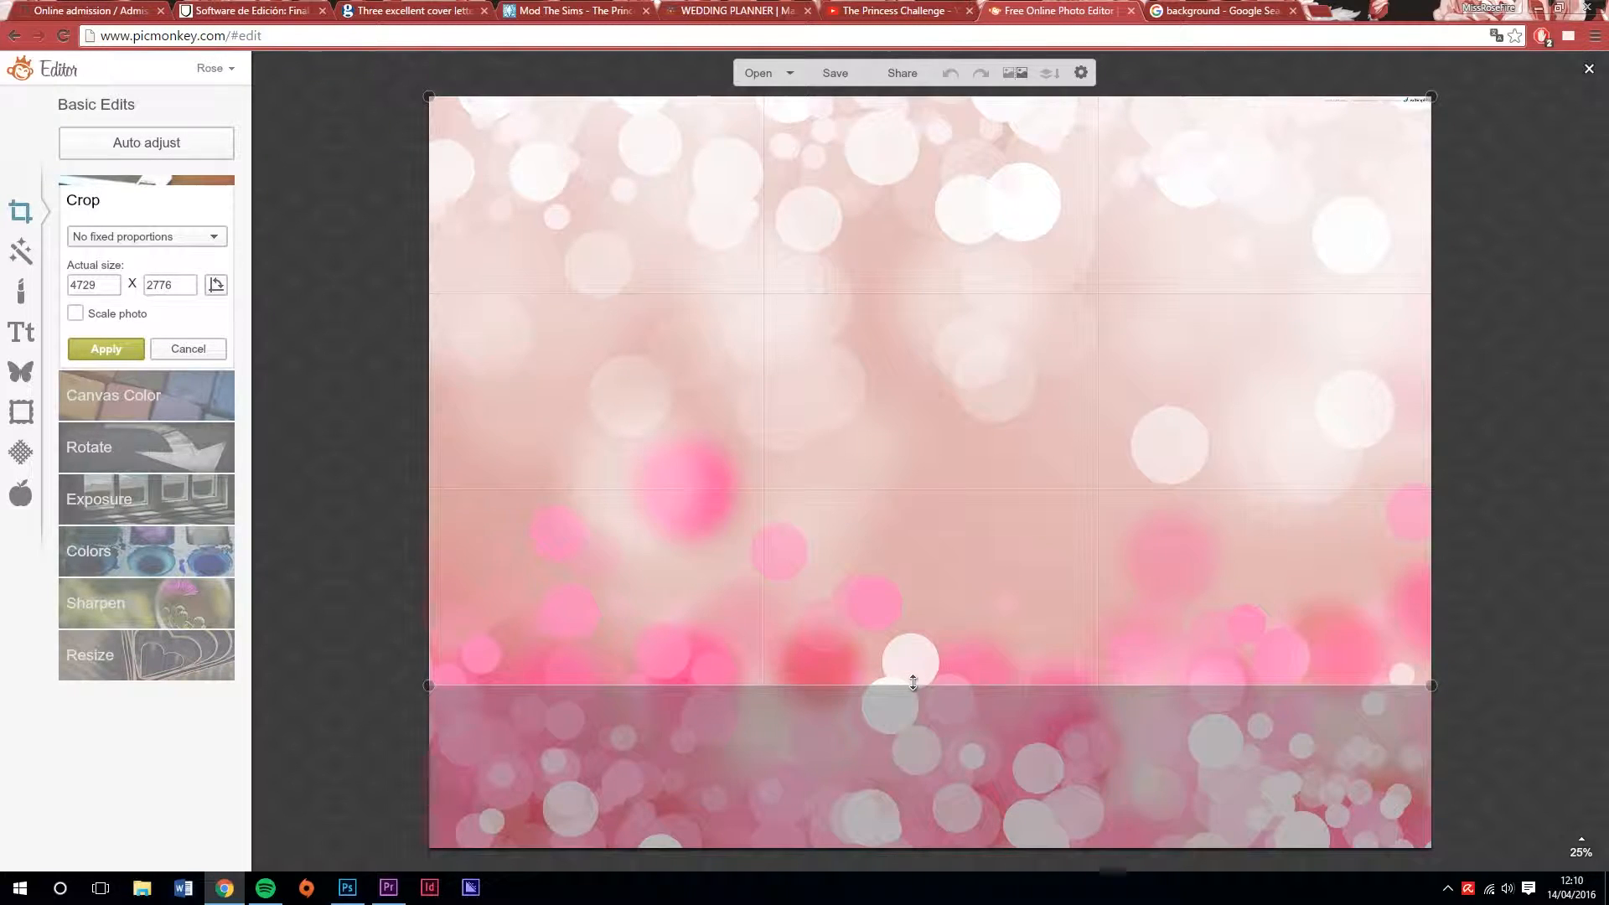
left_click(114, 347)
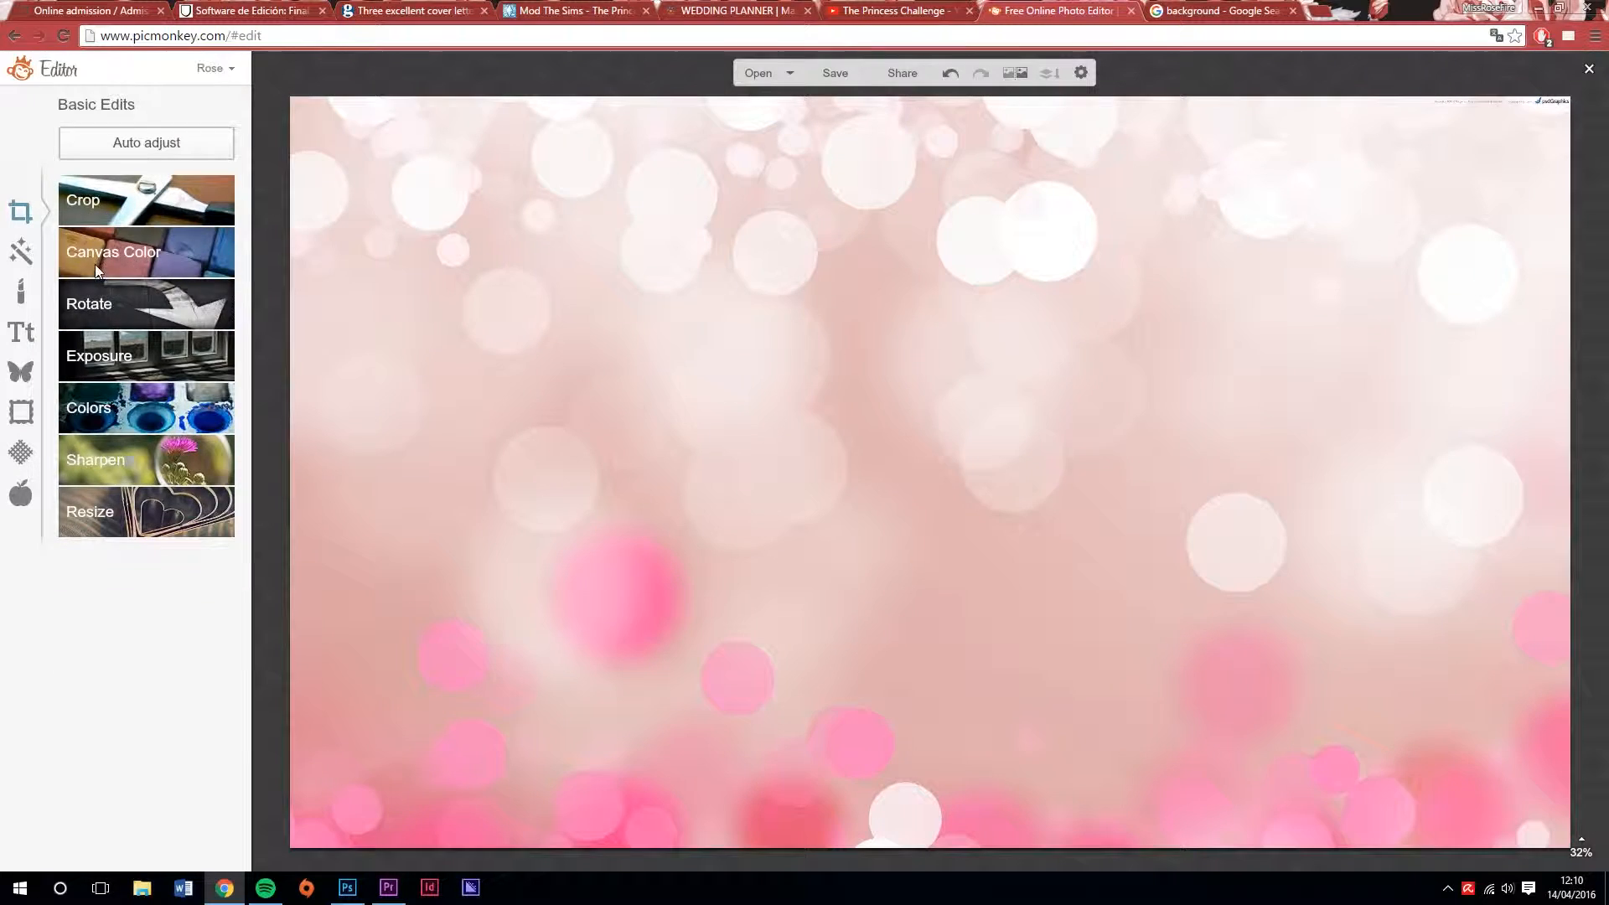
Resize the background image to 1280 x 720 px without keeping its proportions
left_click(124, 528)
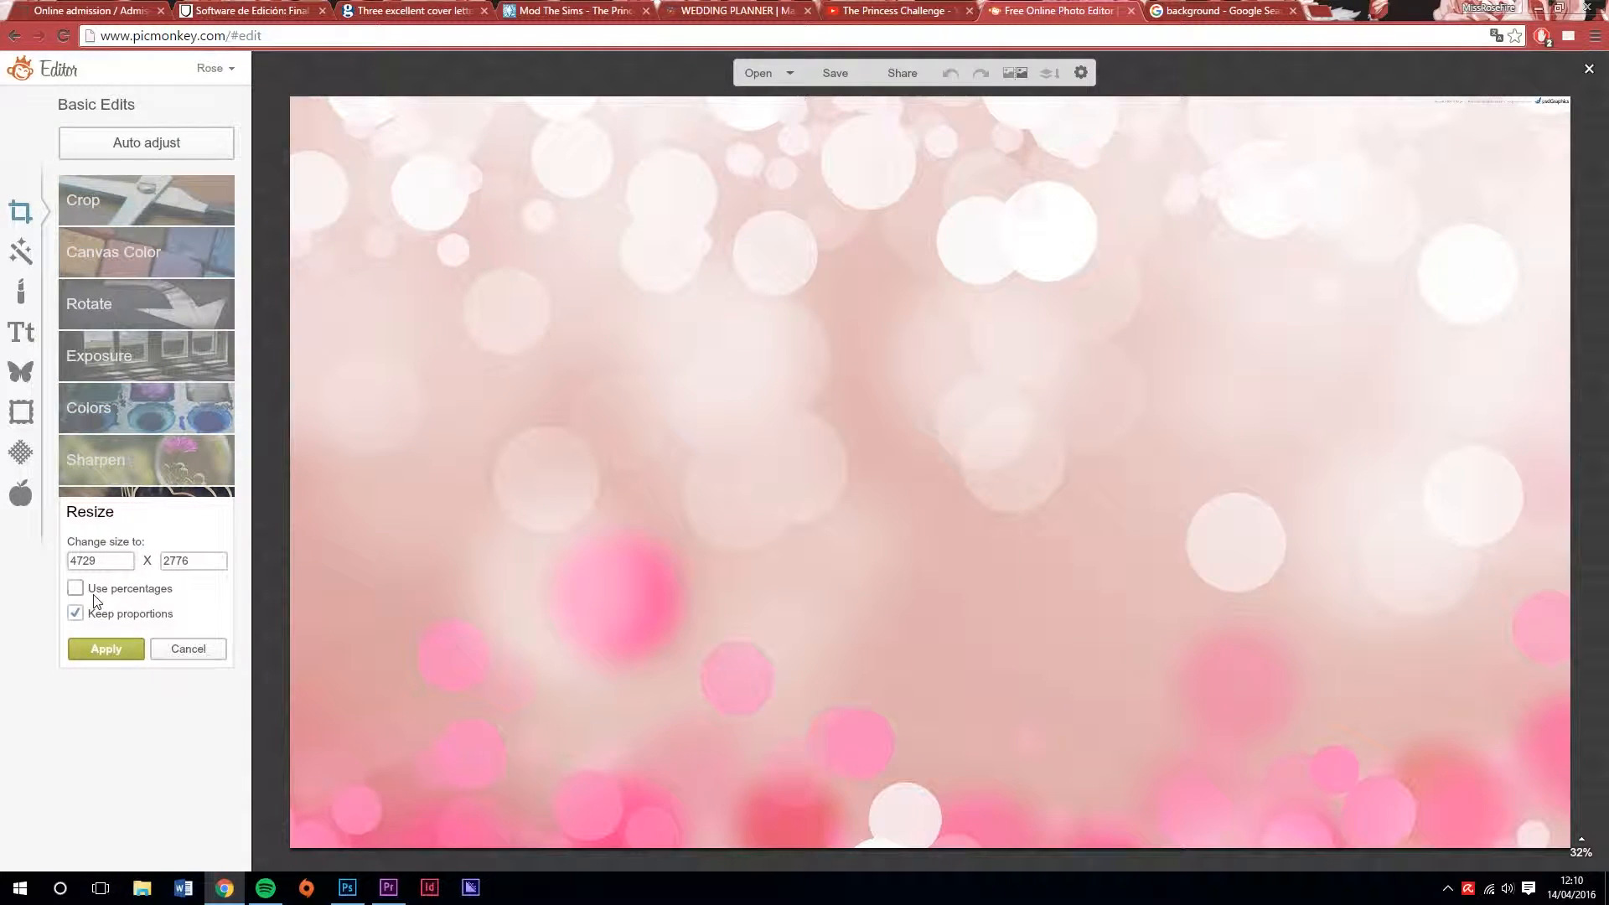
left_click(76, 613)
left_click_drag(122, 560, 60, 554)
type("1280")
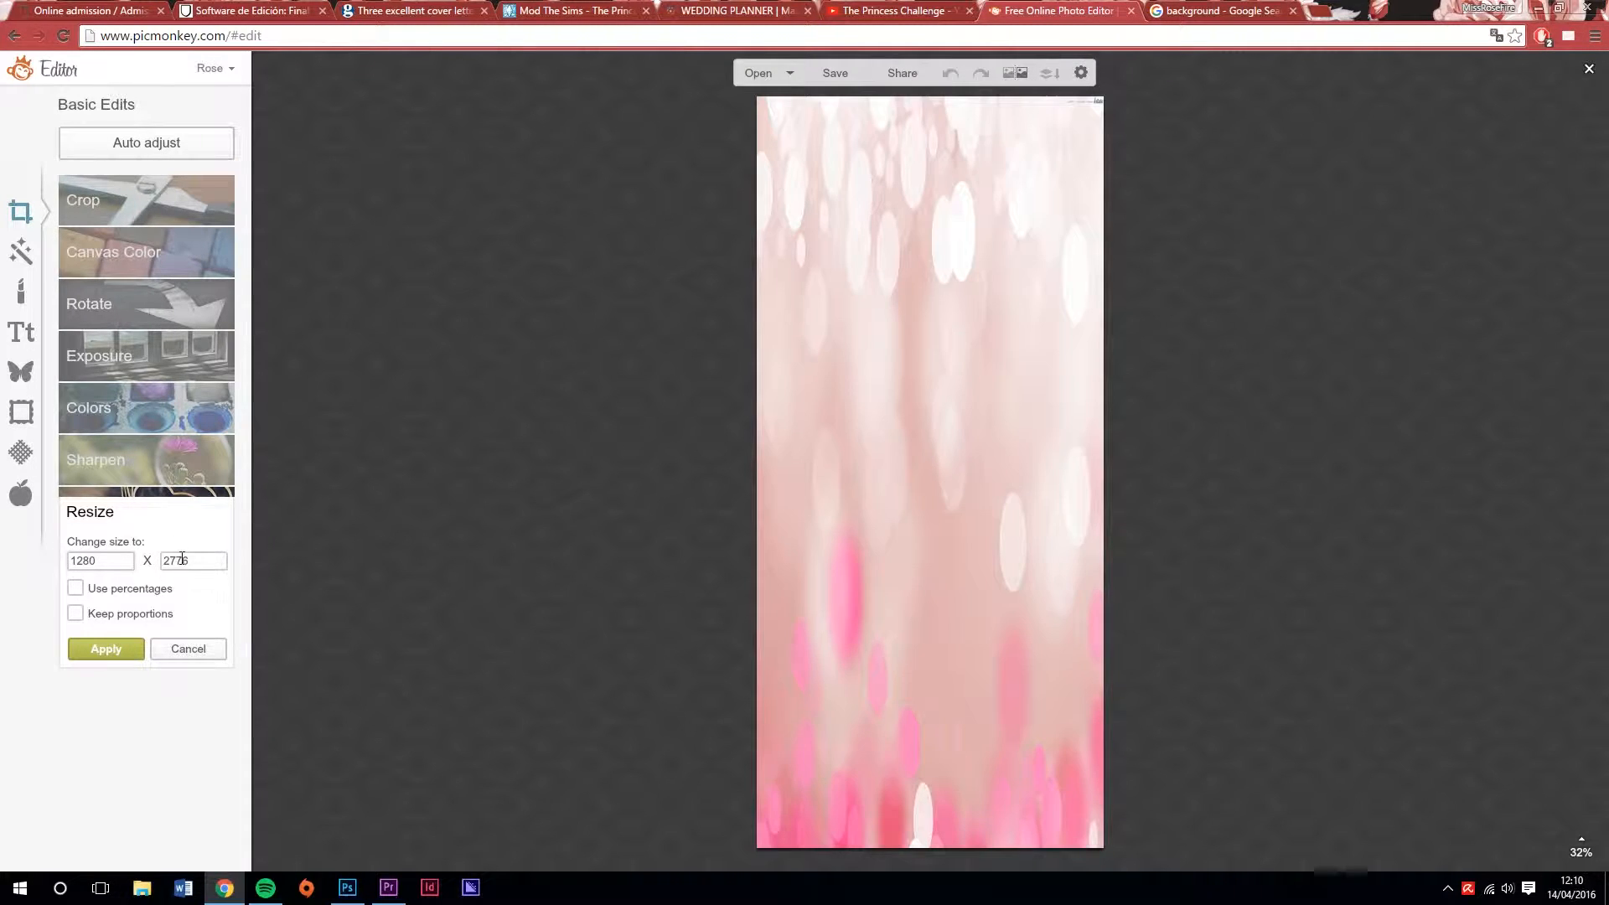
type("720")
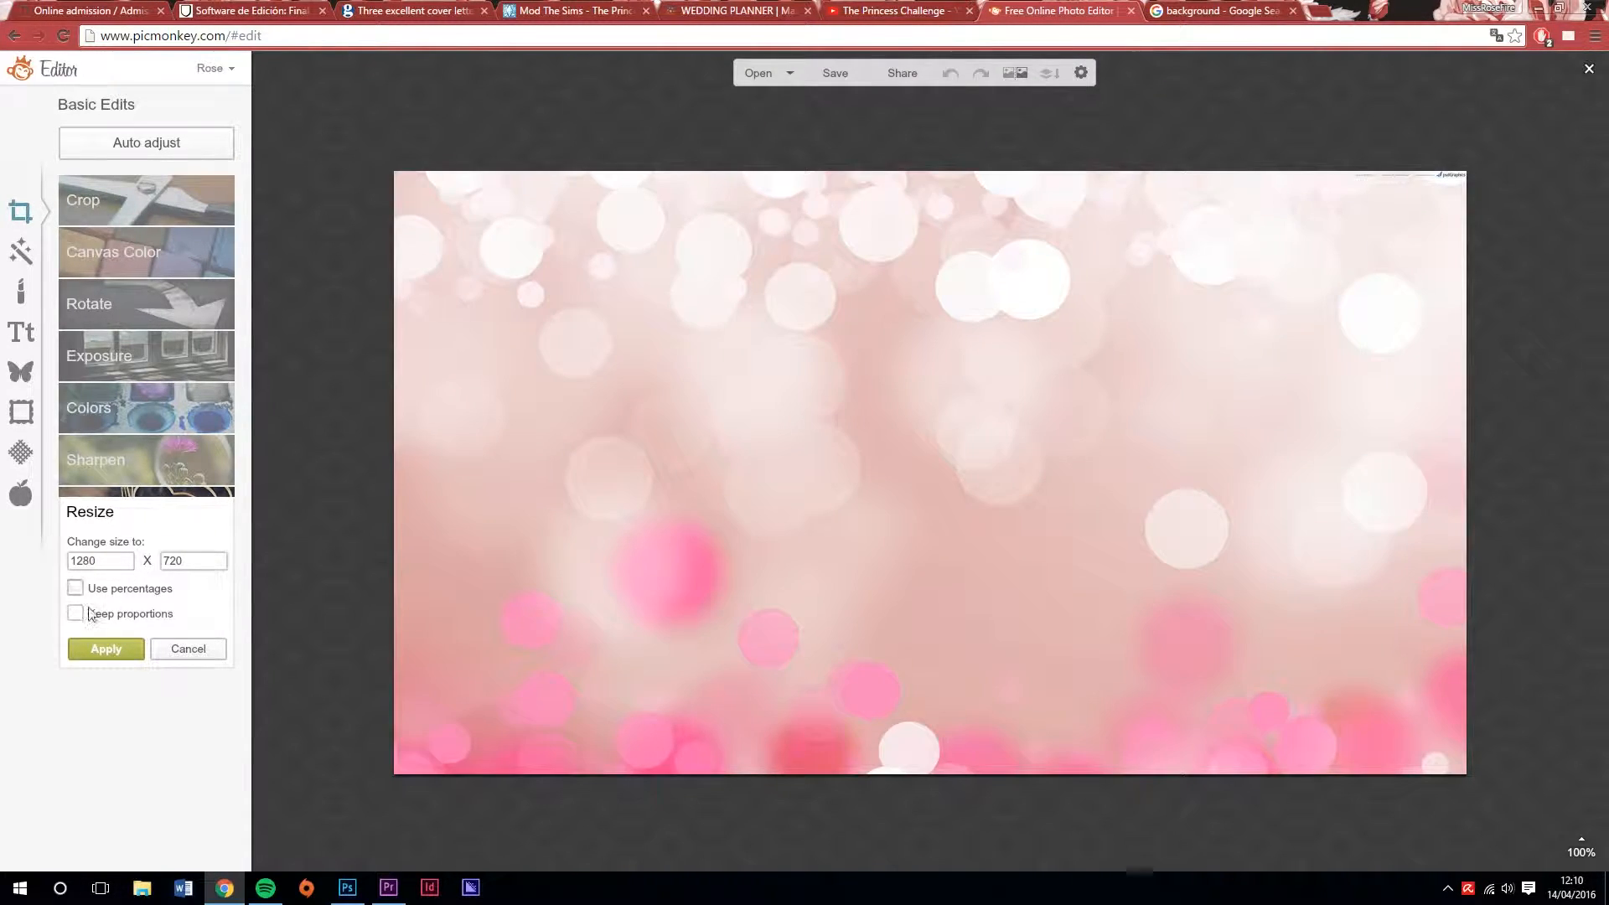
left_click(88, 651)
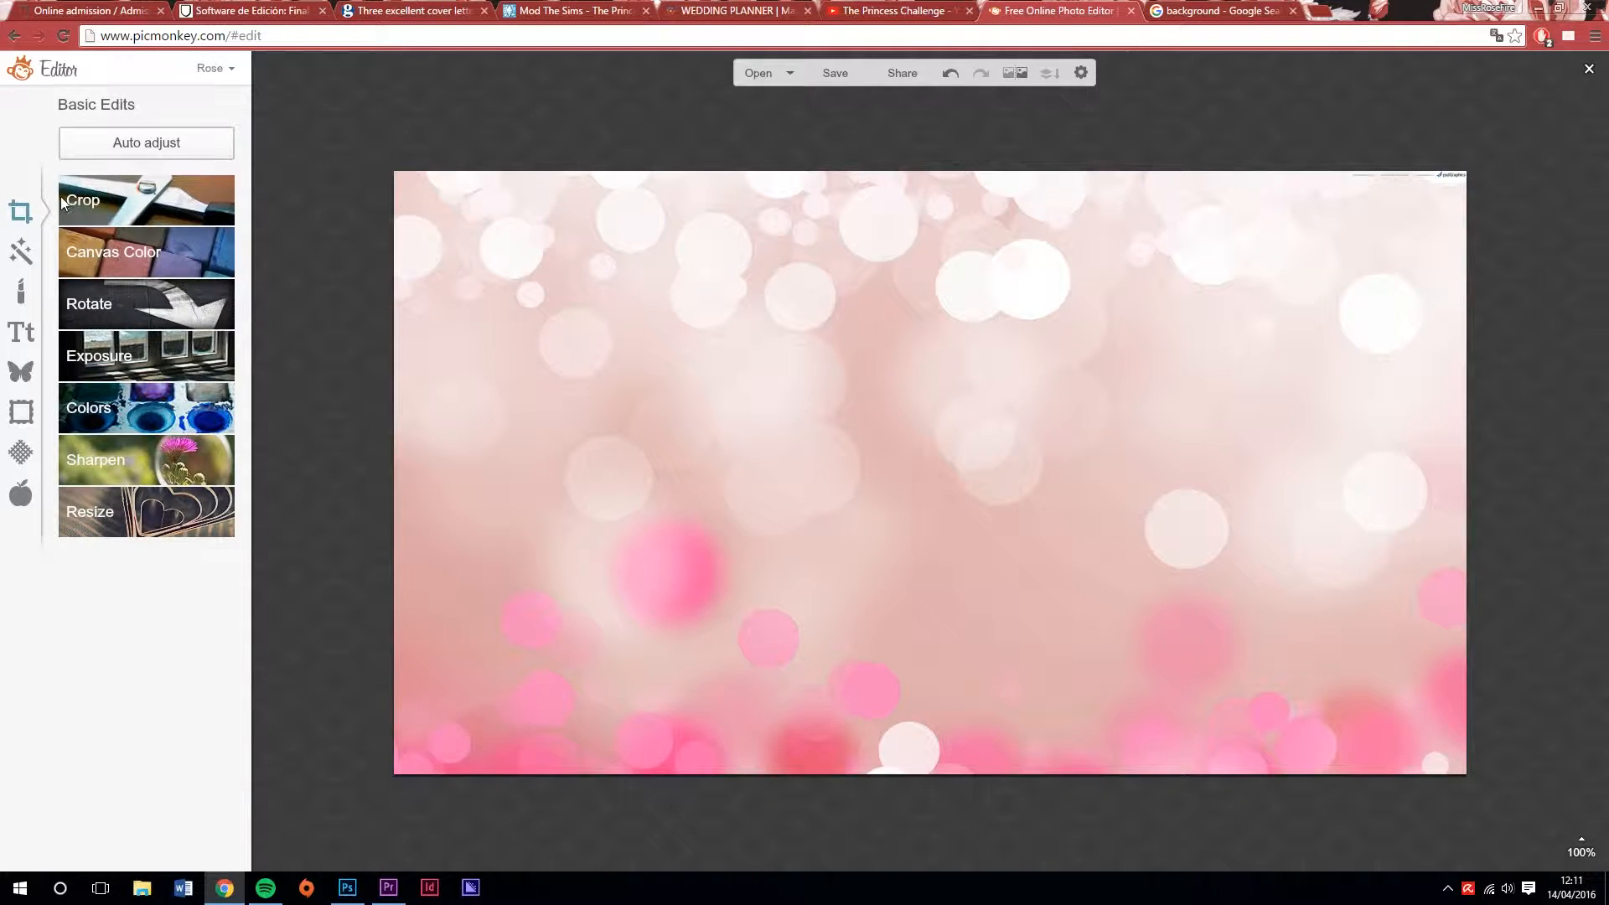
Add the Pastel Posh PNG from the Rose folder as a custom overlay on the background
left_click(21, 371)
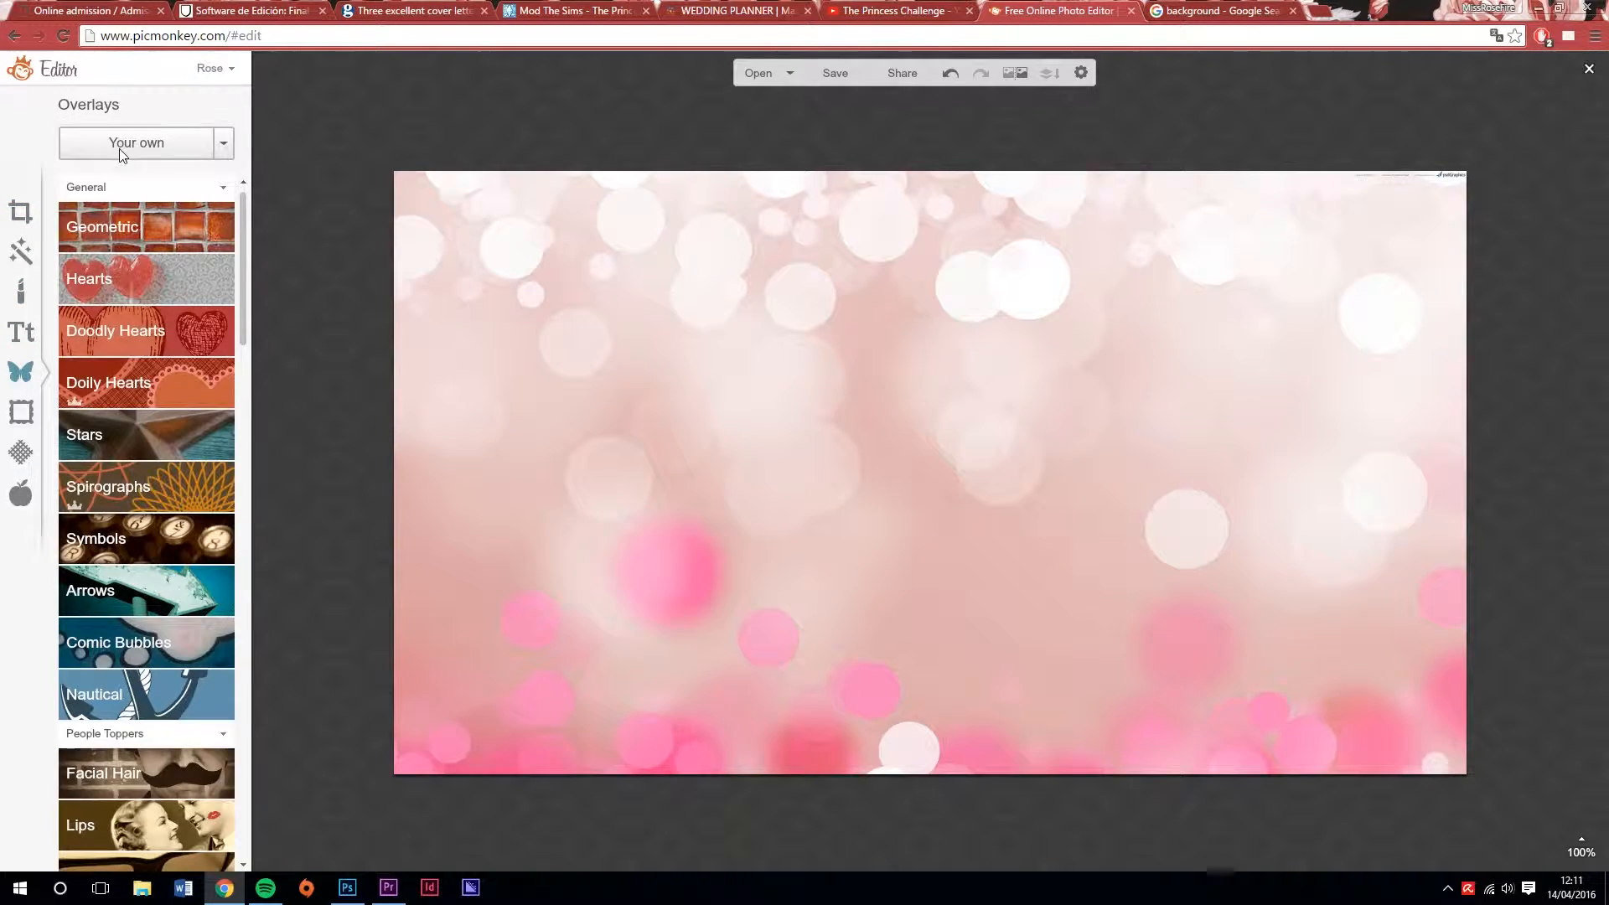
left_click(130, 155)
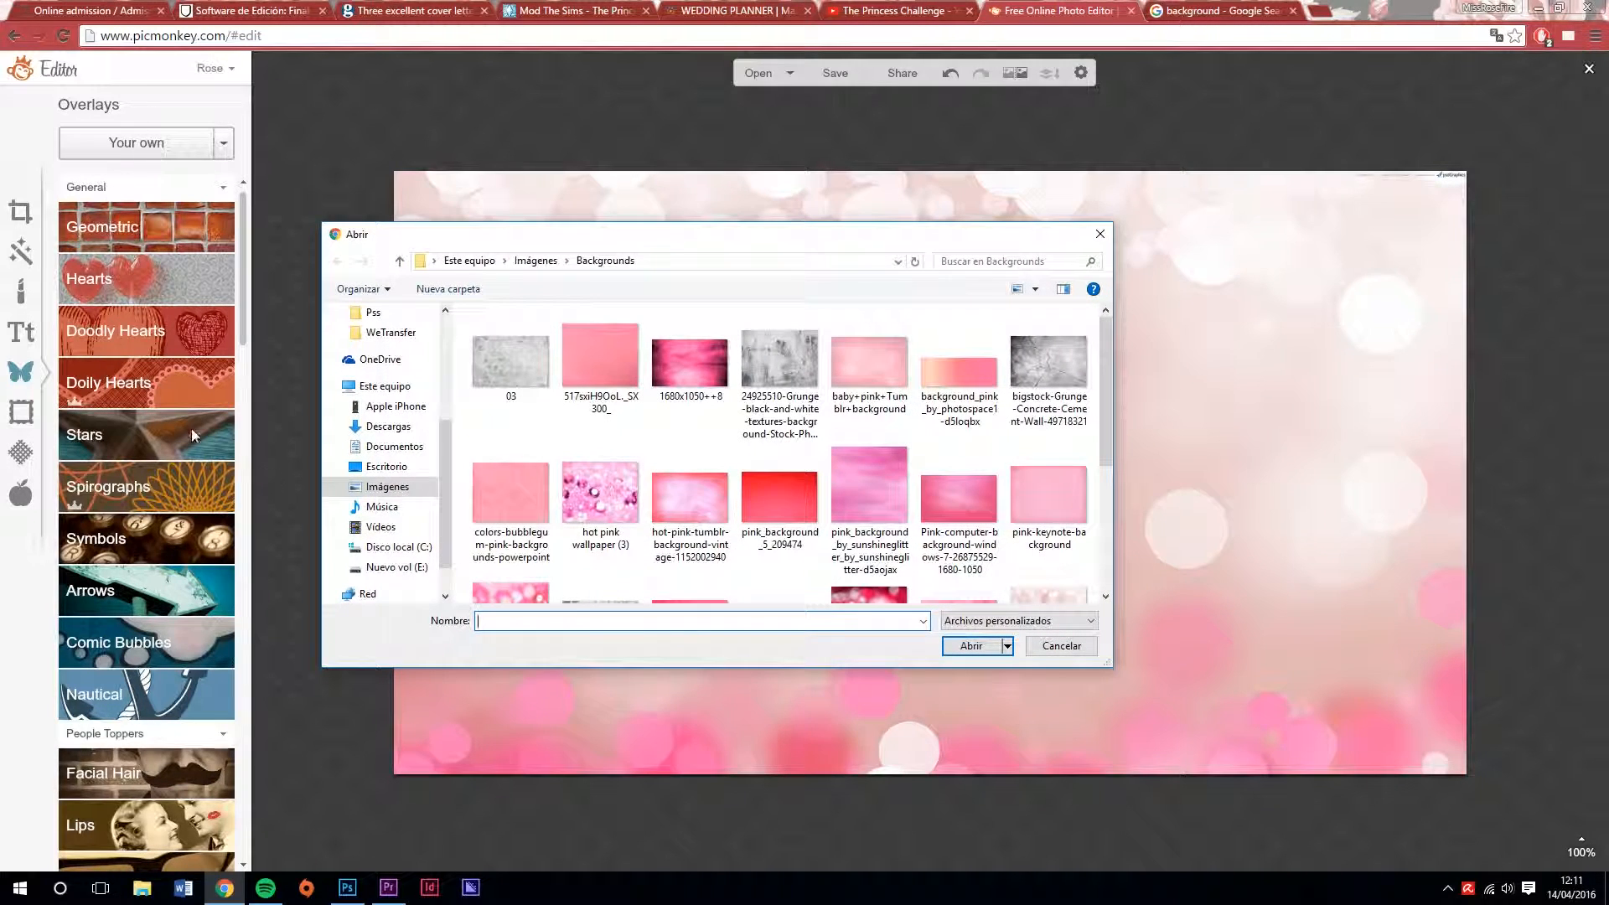
left_click_drag(442, 496, 441, 441)
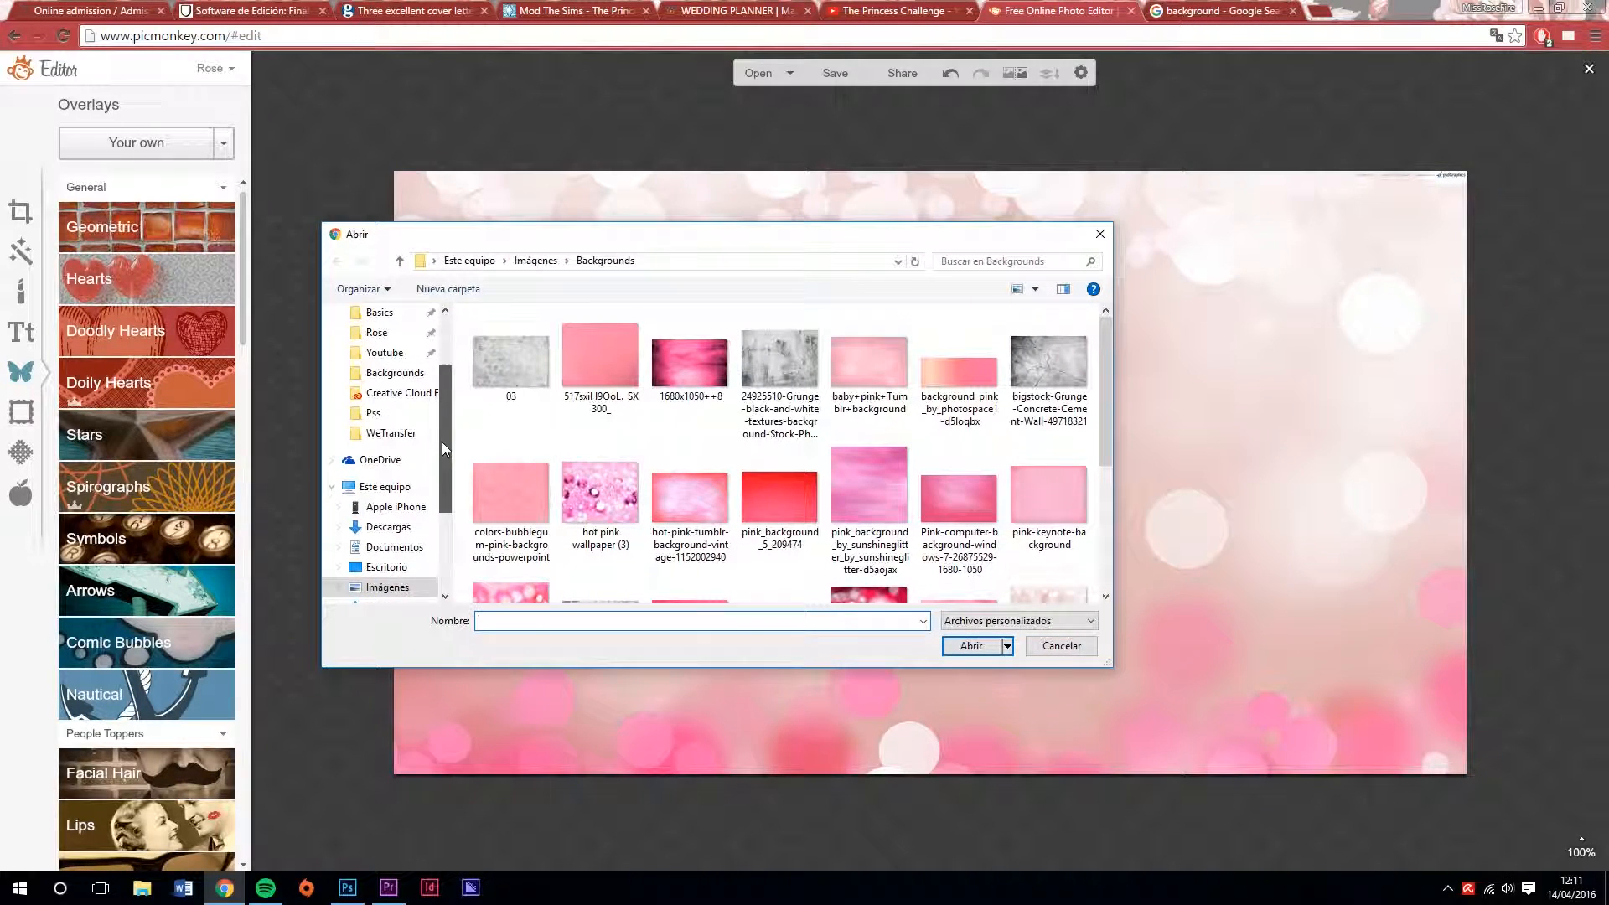
left_click(386, 334)
left_click(532, 473)
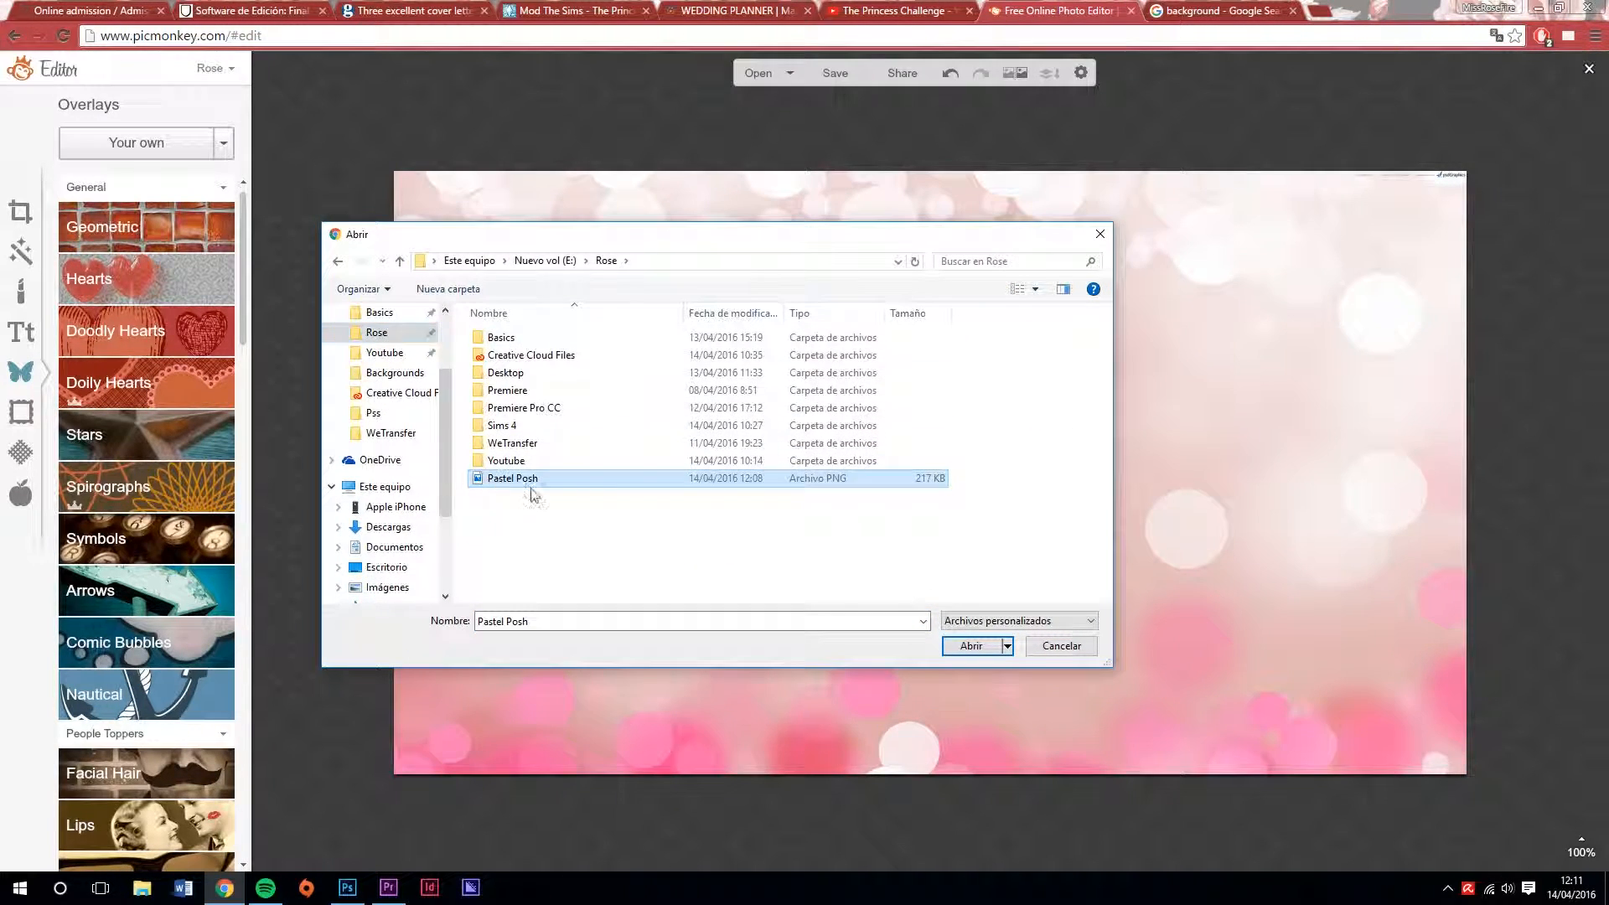
left_click(971, 646)
Enlarge the Sim overlay until she fills the canvas height from head to hips, and place her in the left half
left_click_drag(905, 332, 874, 288)
left_click_drag(796, 702, 721, 897)
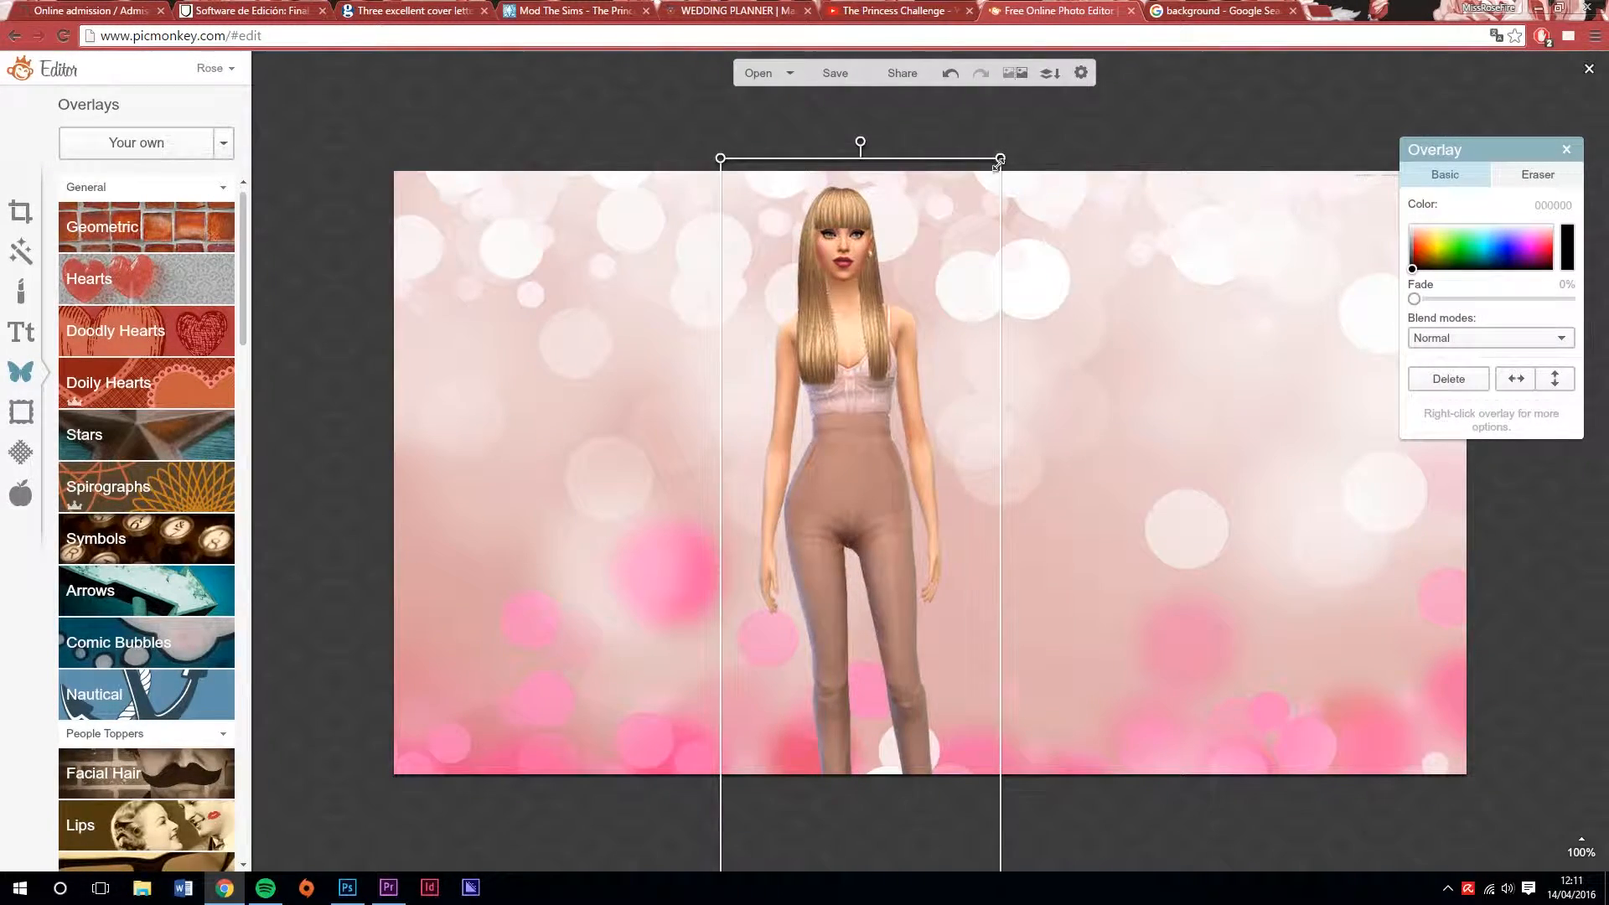
left_click_drag(999, 159, 1062, 4)
left_click_drag(842, 787, 912, 407)
left_click_drag(788, 533, 318, 901)
scroll(861, 507, "down", 4)
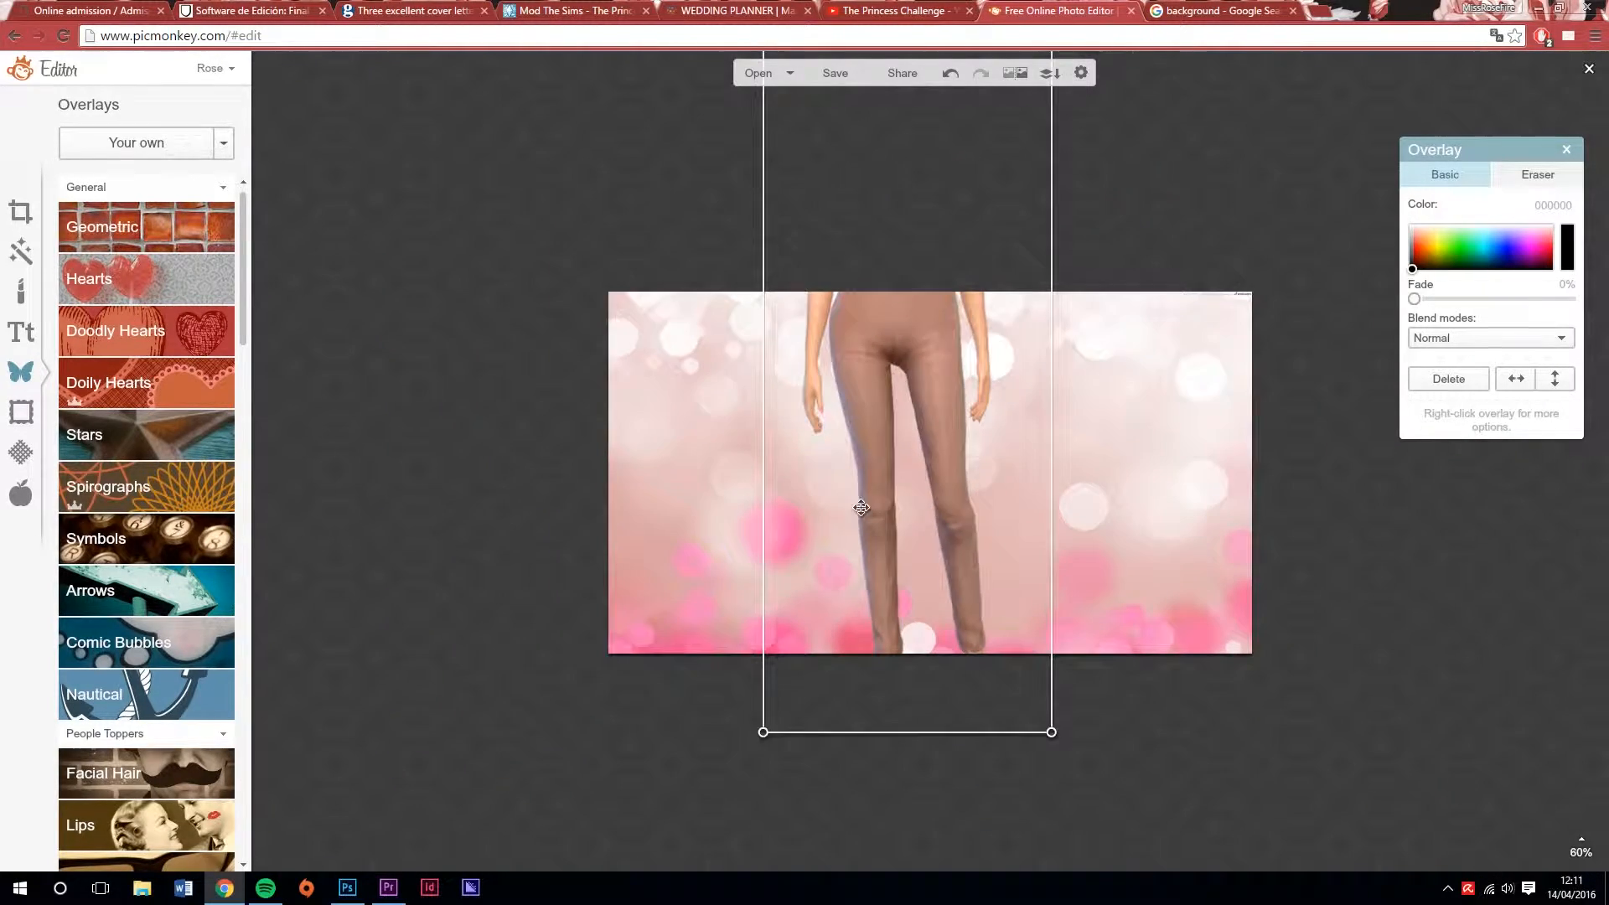
left_click_drag(763, 733, 624, 888)
scroll(855, 503, "up", 4)
left_click_drag(863, 361, 734, 712)
left_click_drag(1002, 104, 990, 124)
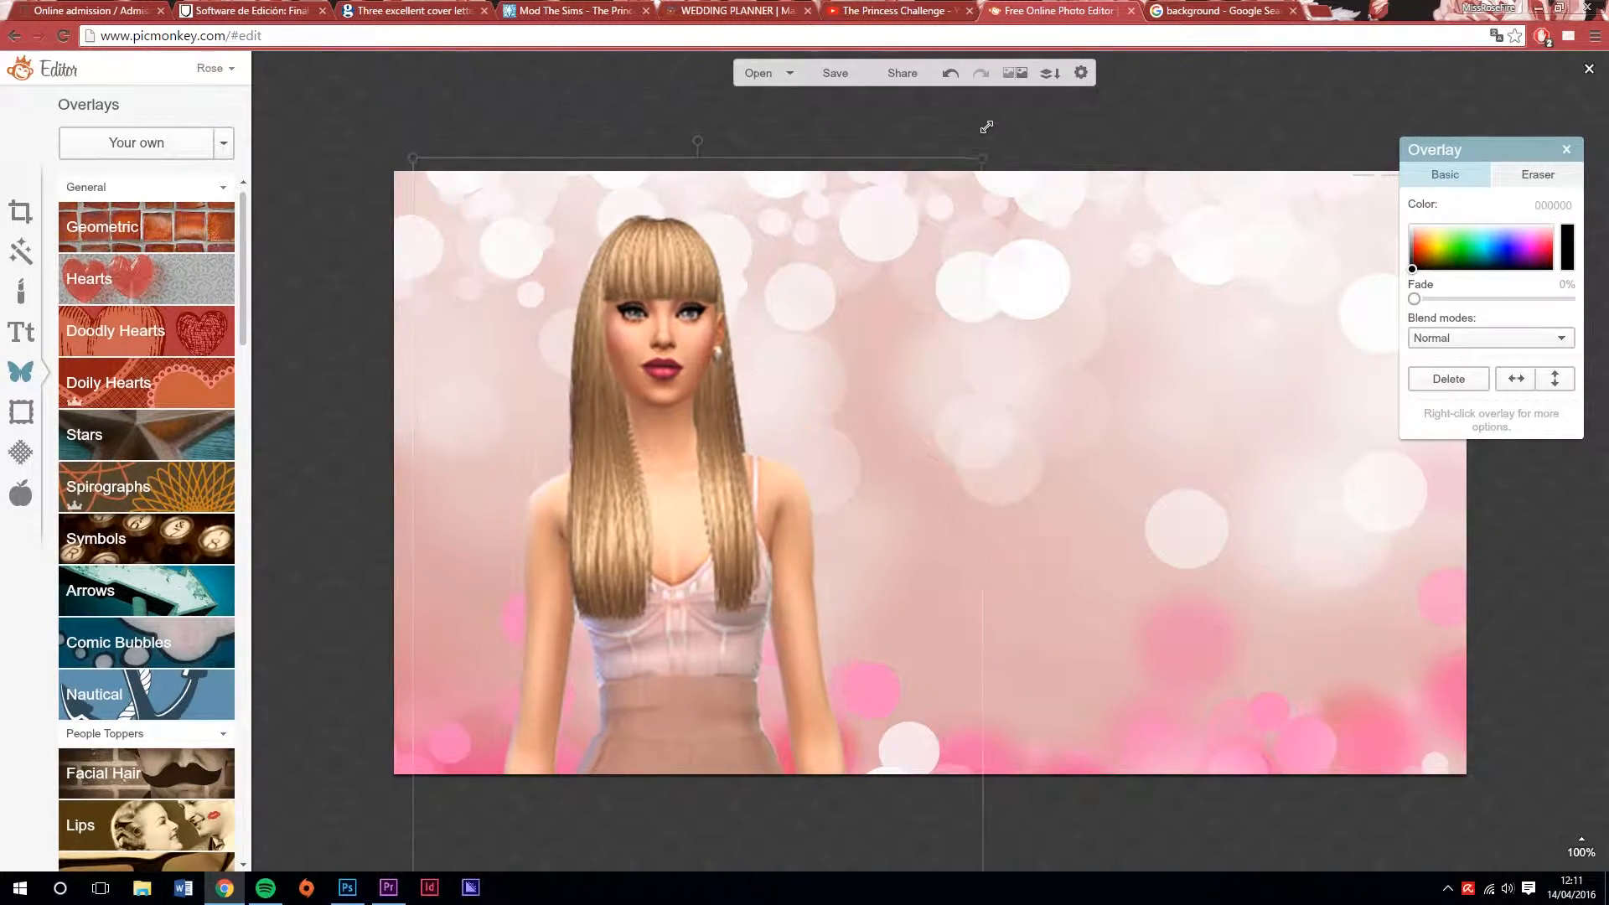
Flip the Sim overlay horizontally and move her to the right side of the background
scroll(930, 473, "down", 3)
left_click_drag(1506, 140, 1226, 182)
left_click(1235, 422)
left_click_drag(825, 352, 1113, 346)
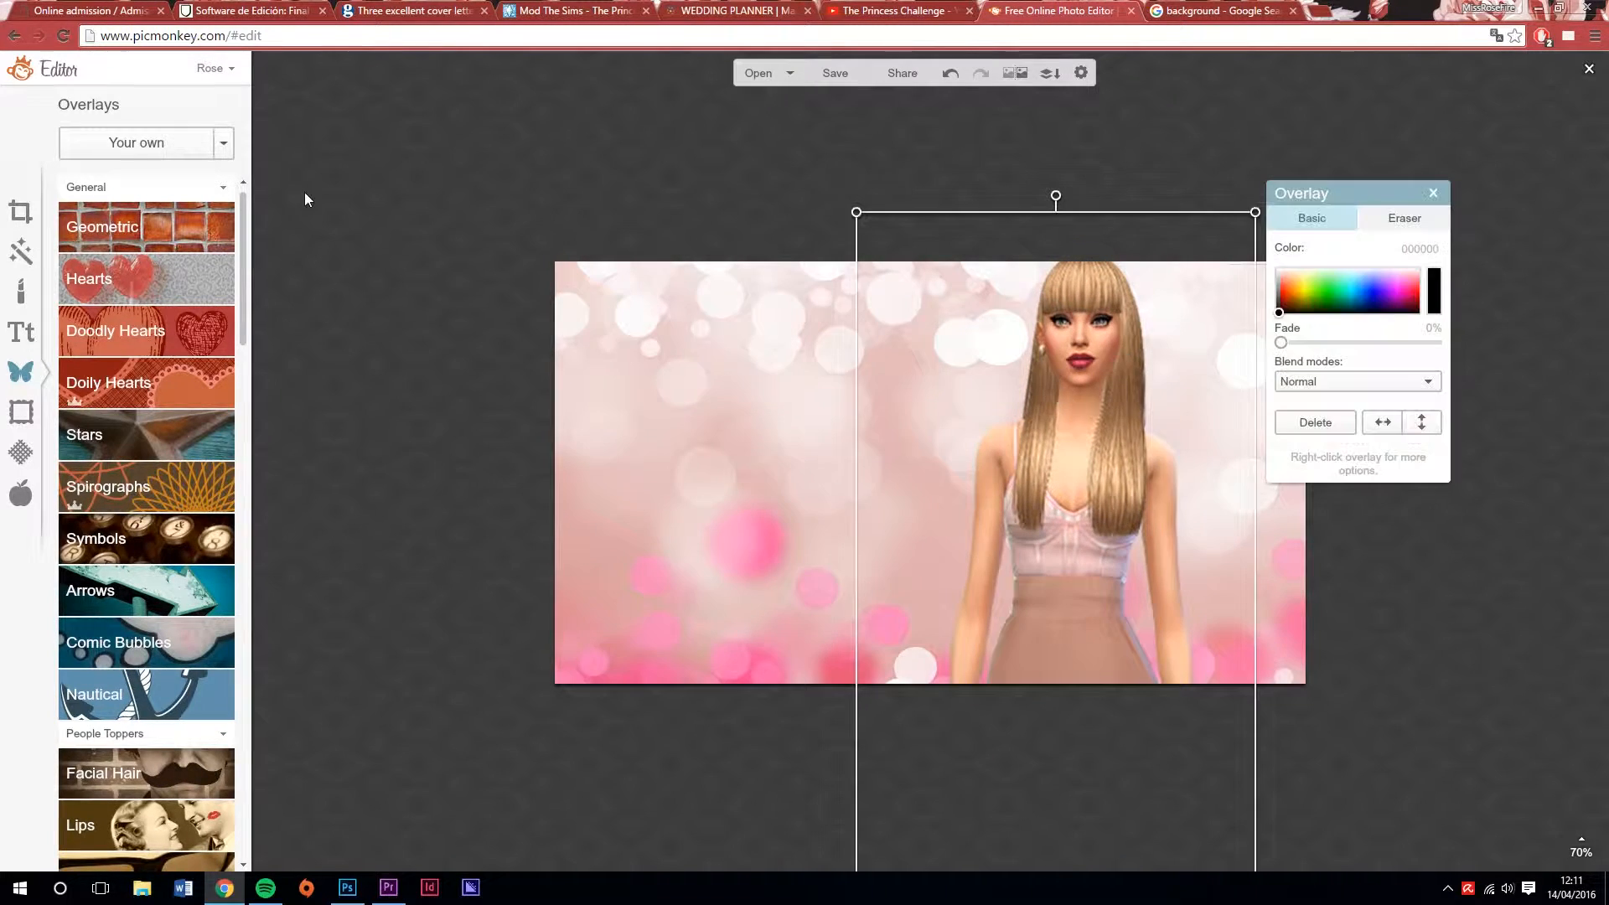
Add a doily heart with a ring-patterned border, enlarge it left of the Sim, and shift the Sim slightly right
left_click(128, 226)
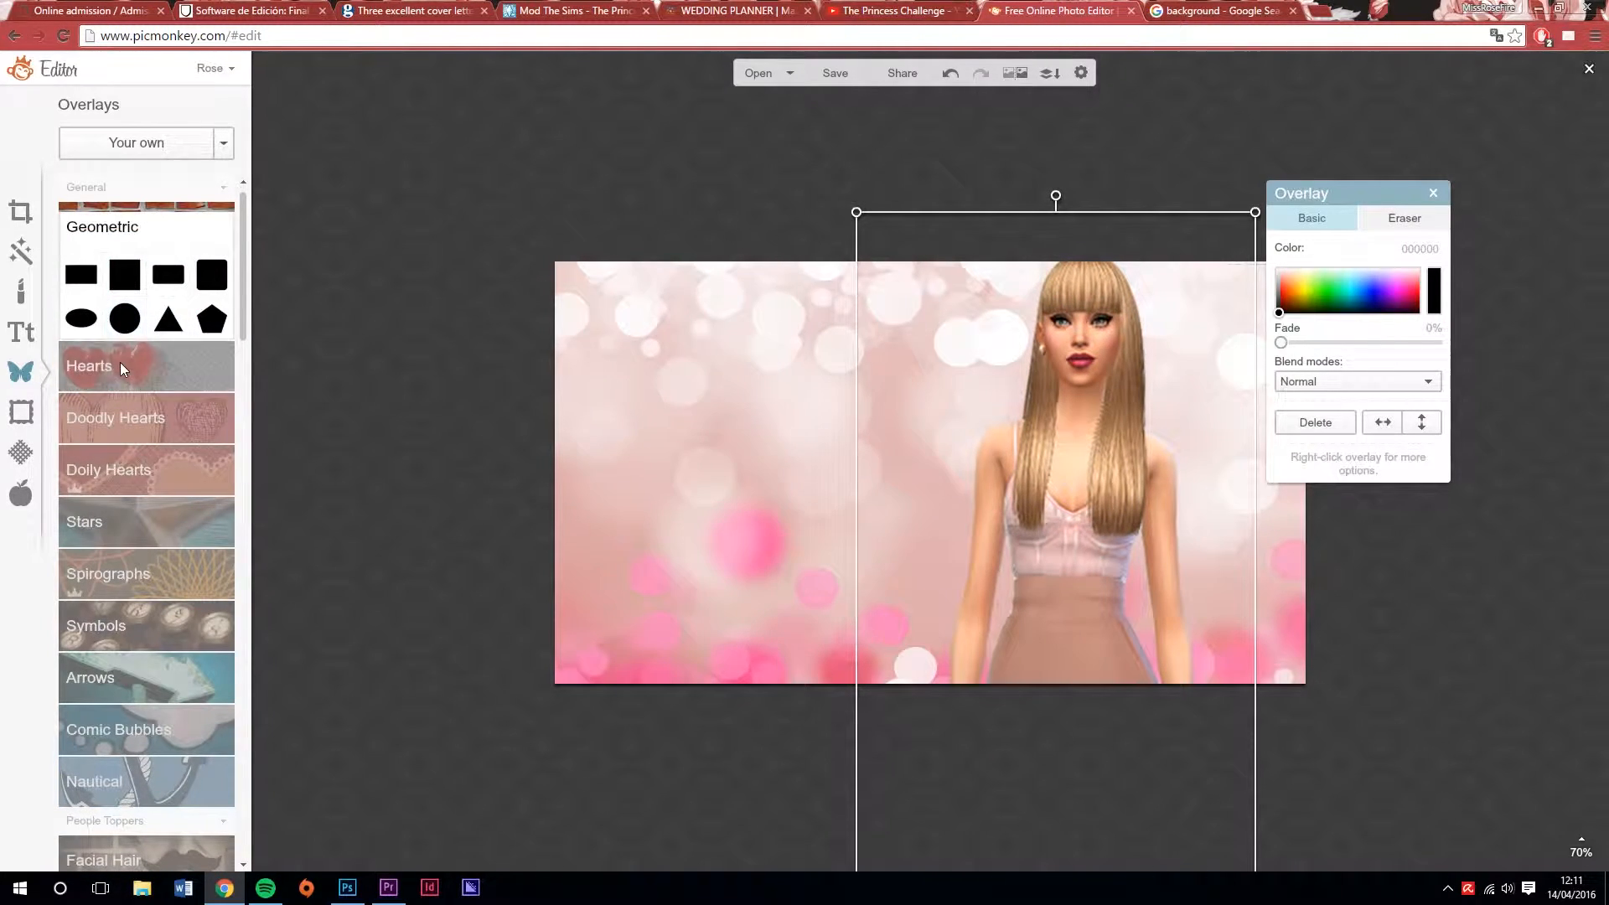
left_click(107, 466)
left_click(119, 485)
left_click_drag(958, 476, 944, 708)
left_click_drag(1125, 482, 1154, 479)
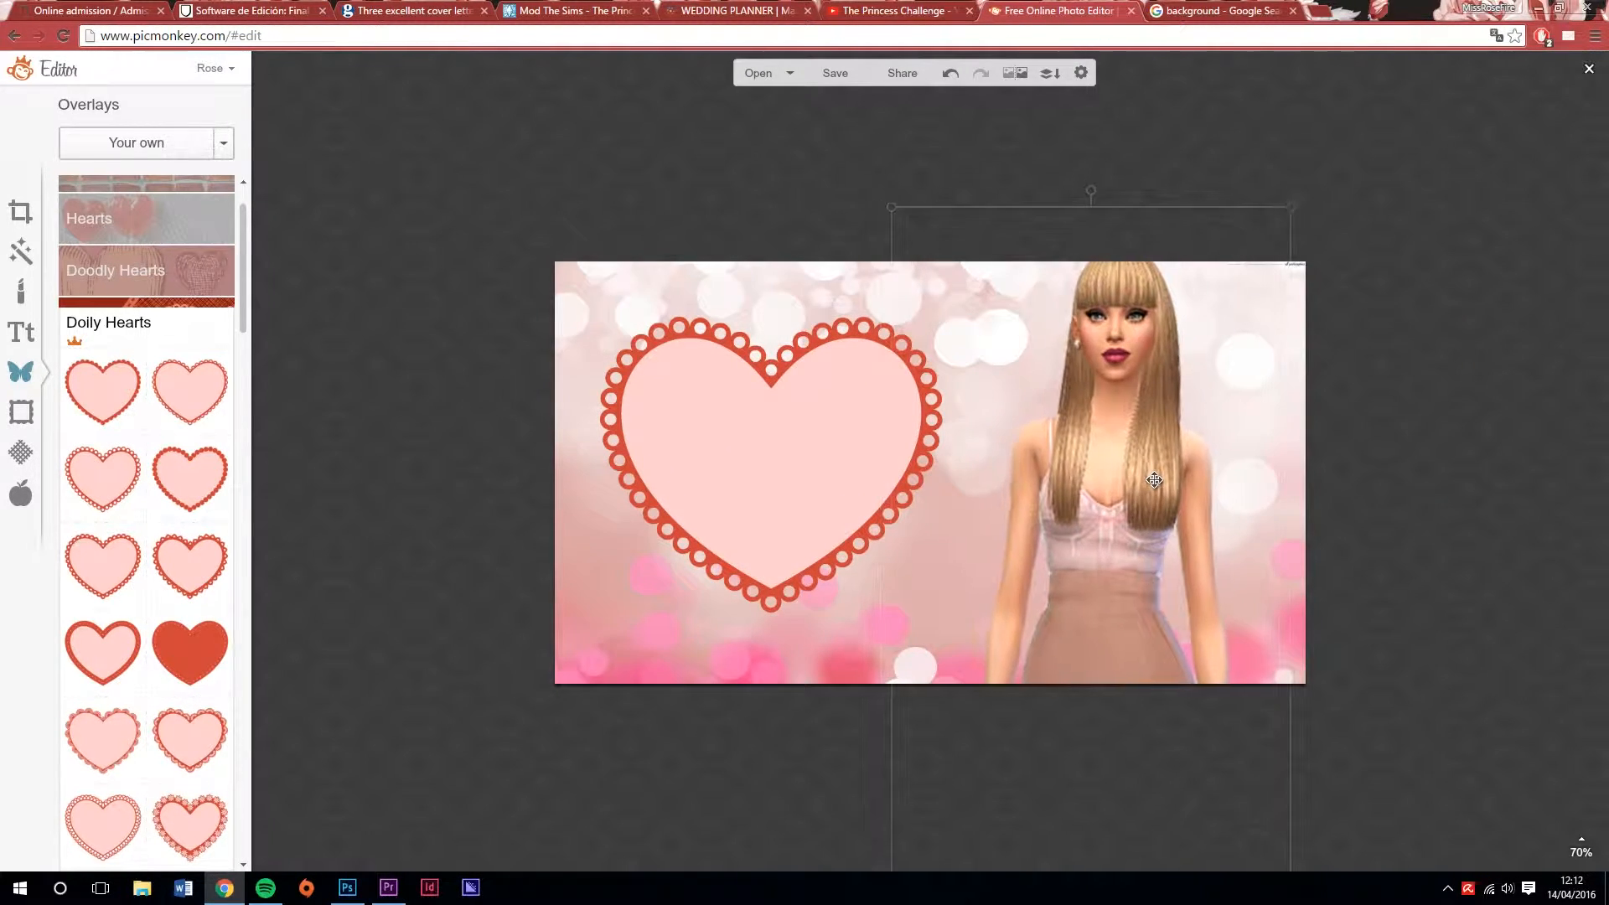
left_click_drag(808, 461, 819, 467)
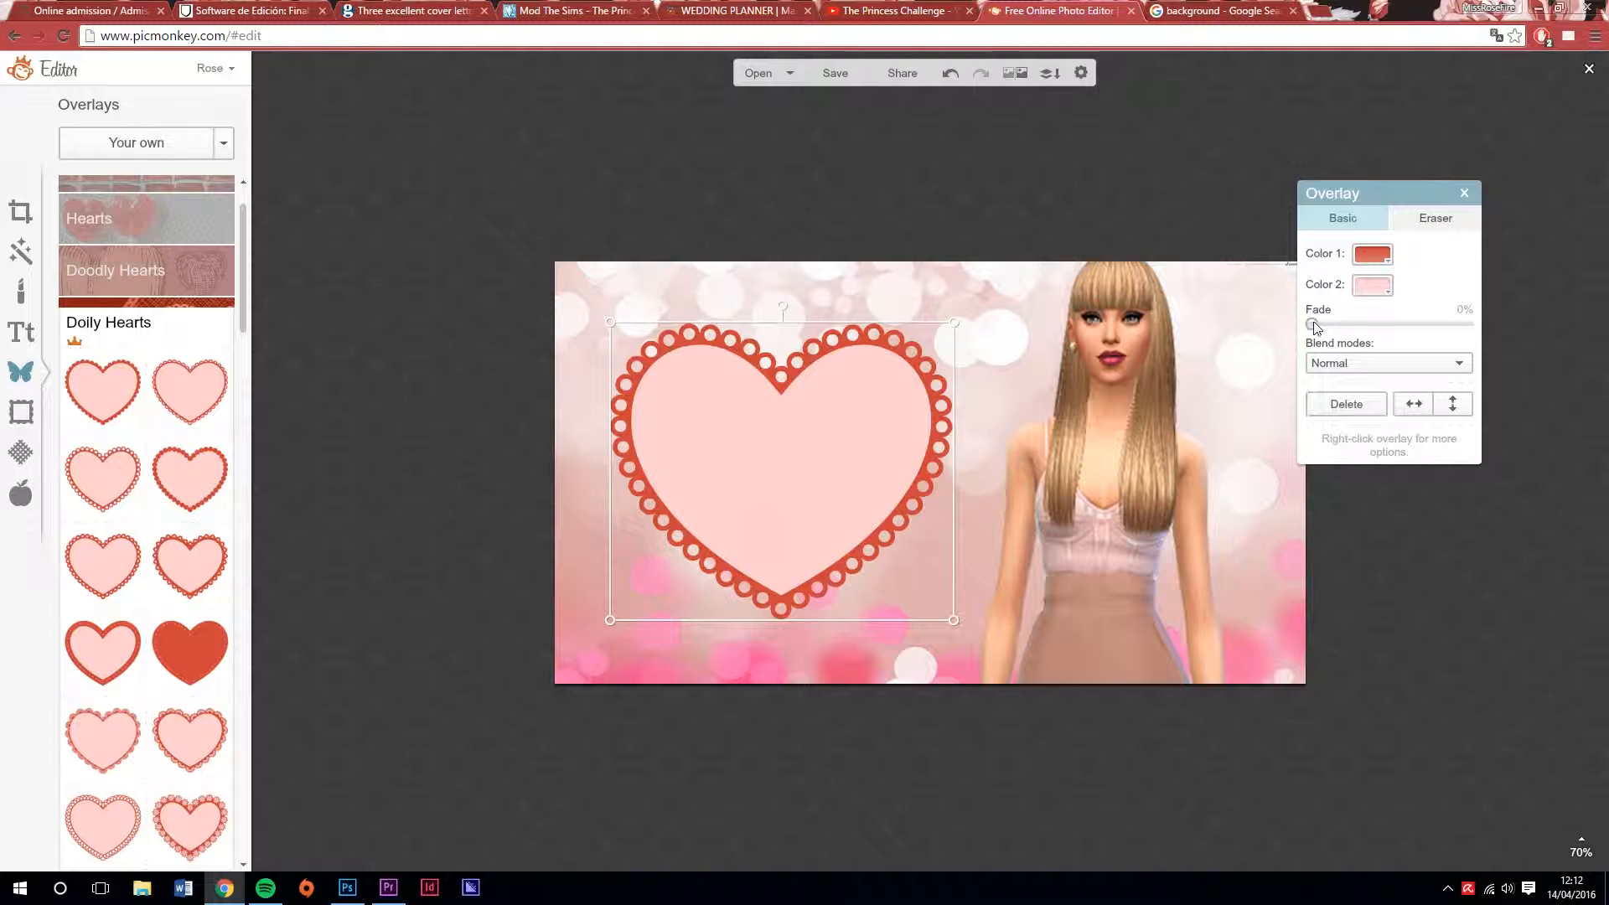
Recolour the doily heart's border pink and set the heart's fade to 35%
left_click(1372, 254)
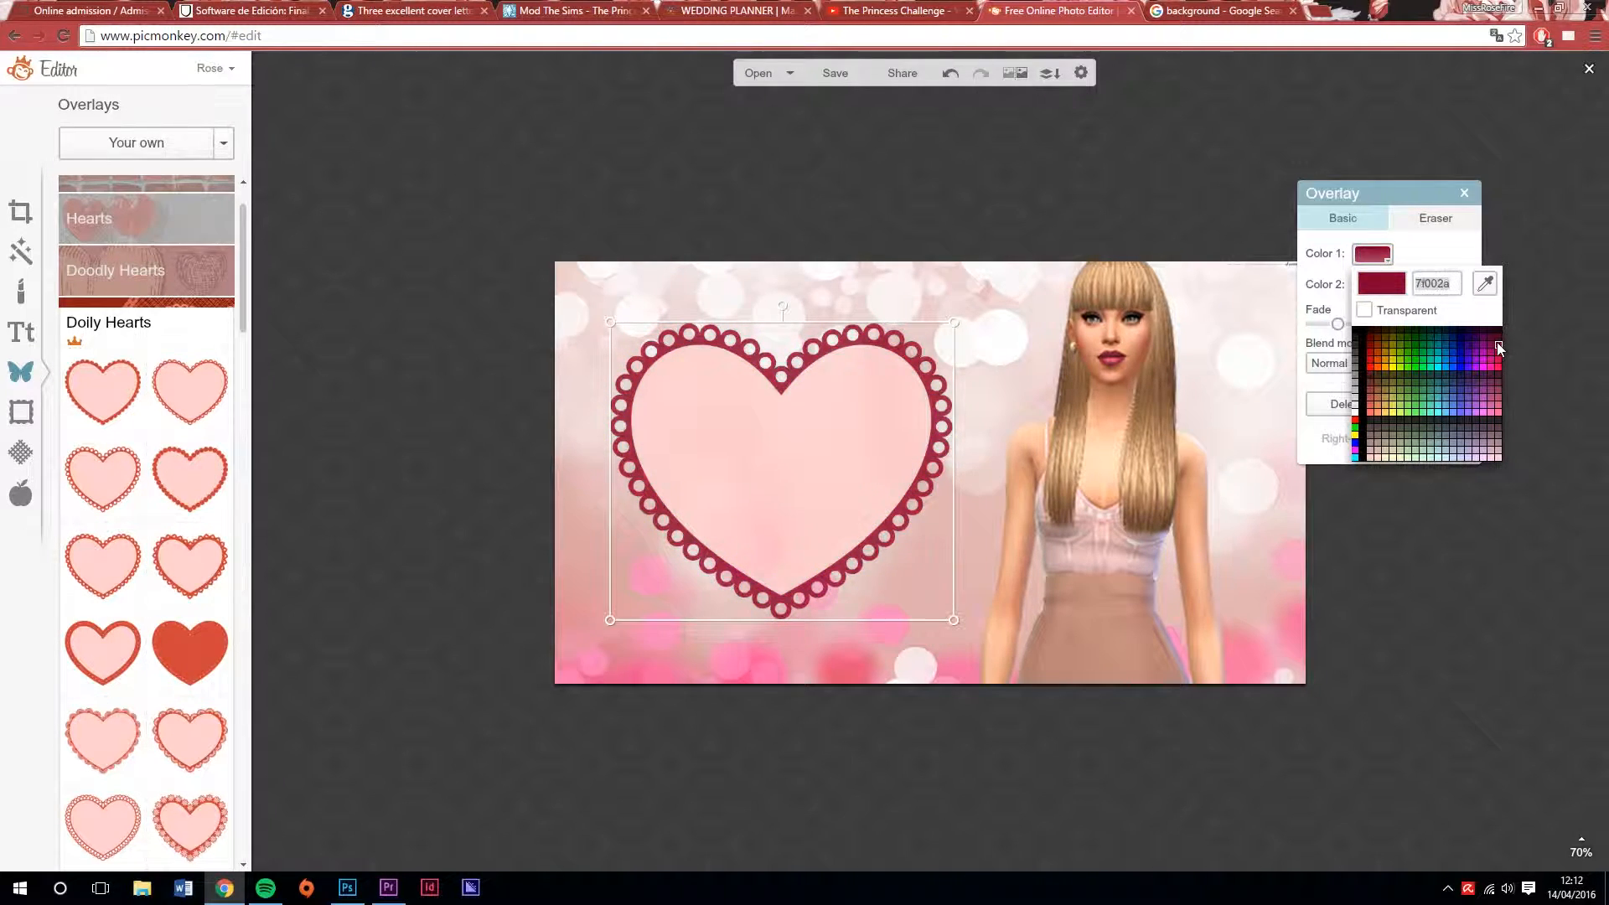
left_click(1497, 411)
left_click_drag(1339, 325, 1368, 324)
Add a text box reading "YouTube Sims Thumbnails" to the image
left_click(21, 332)
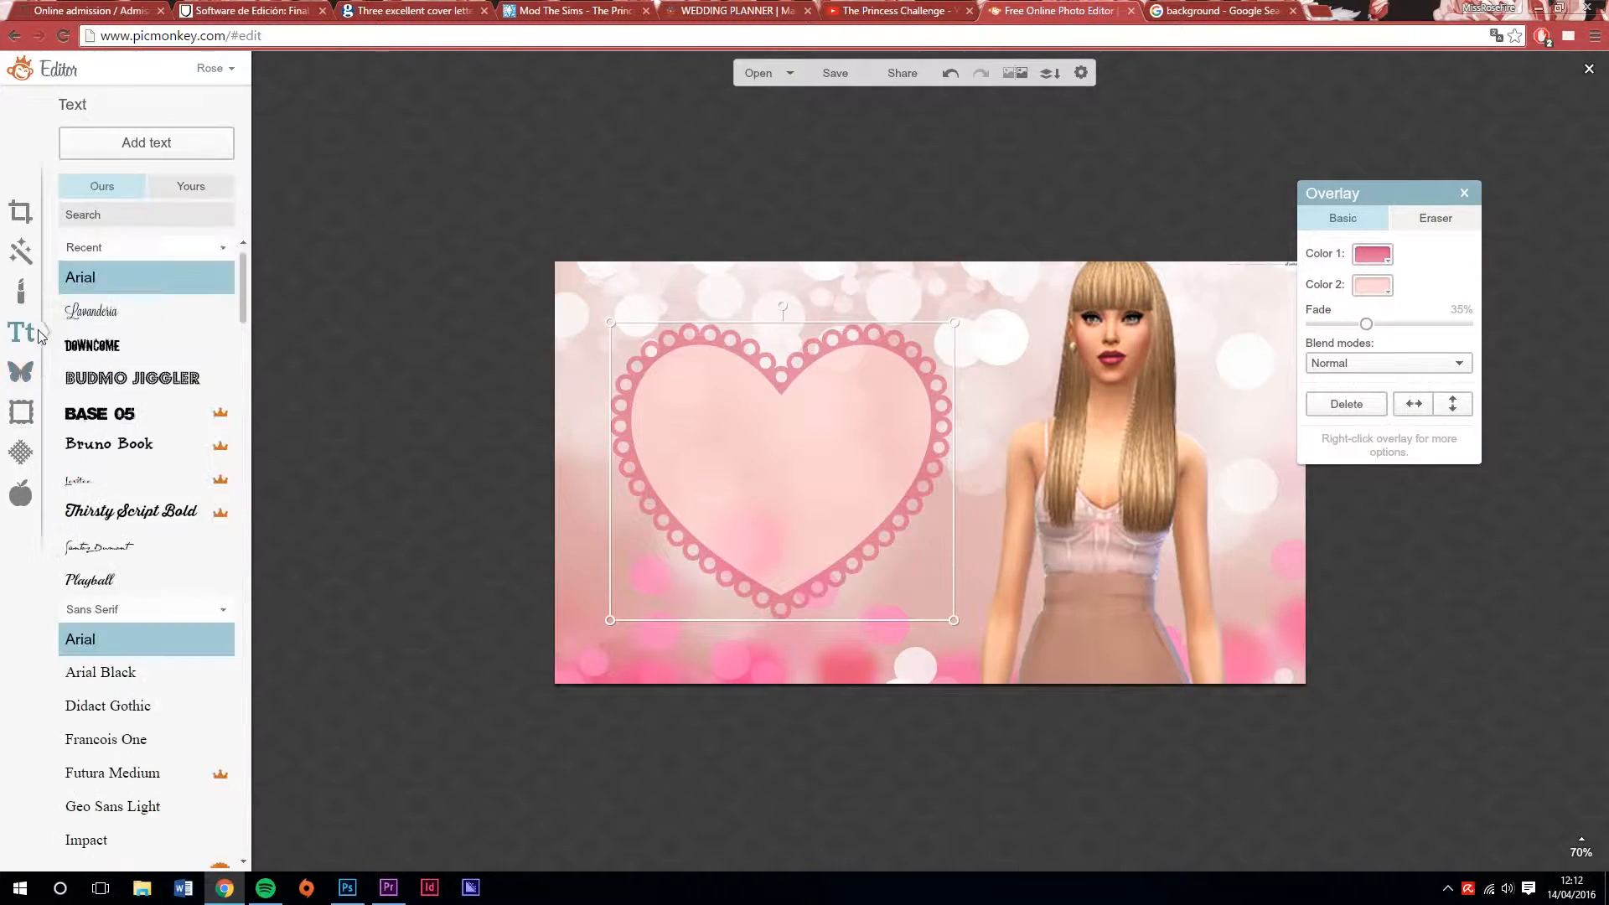
left_click(146, 143)
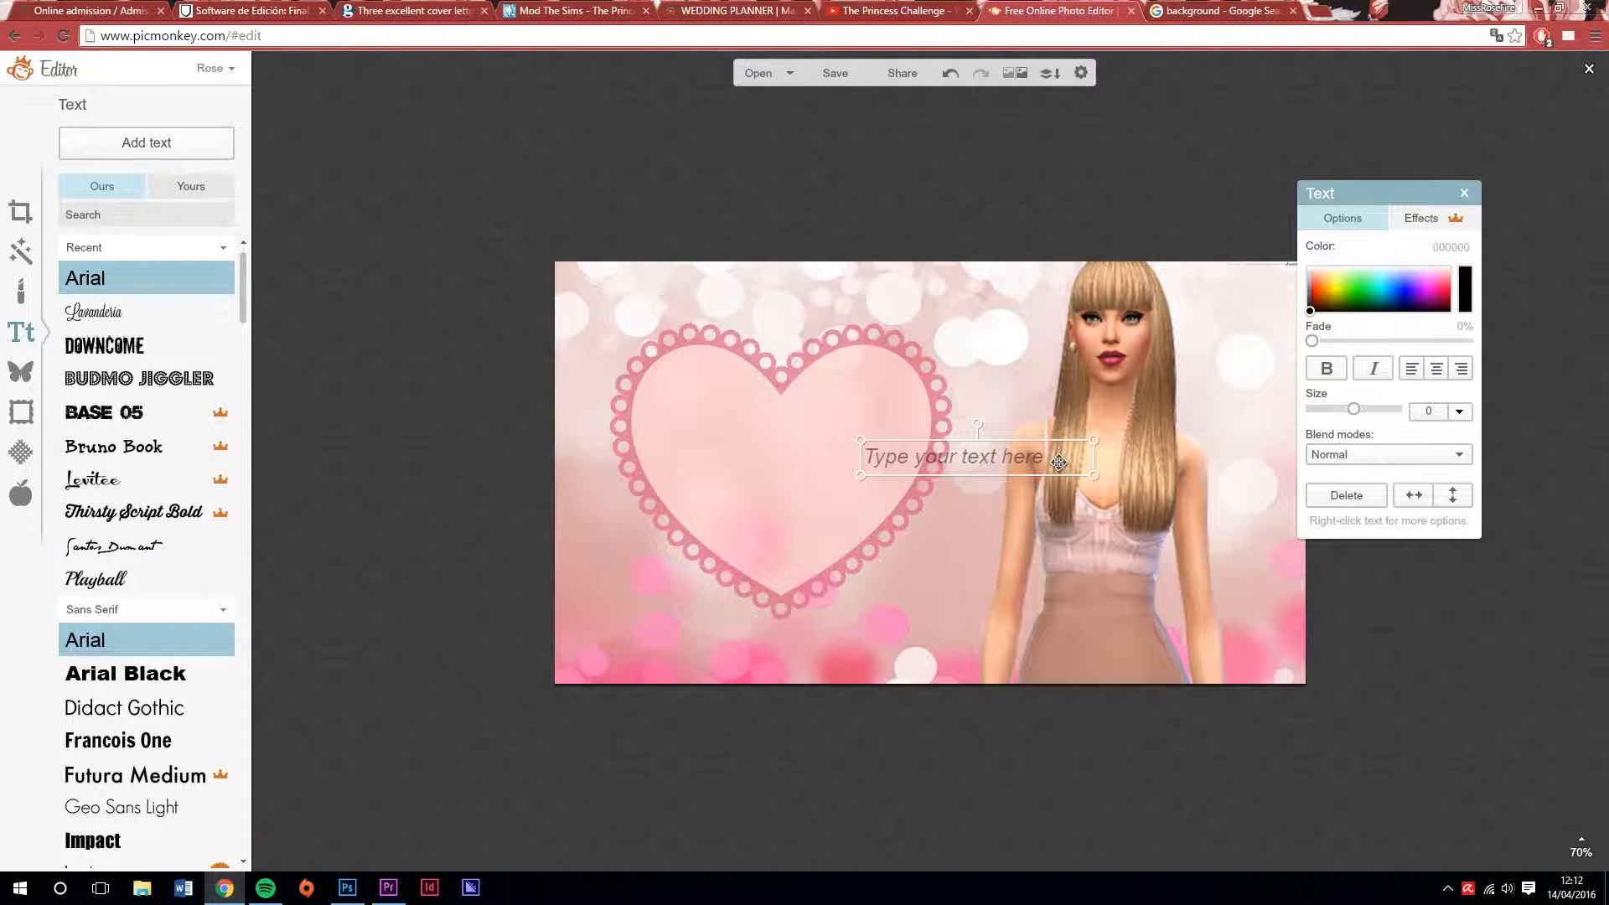
left_click(1002, 455)
type("Youtuve Sims Thumbnails")
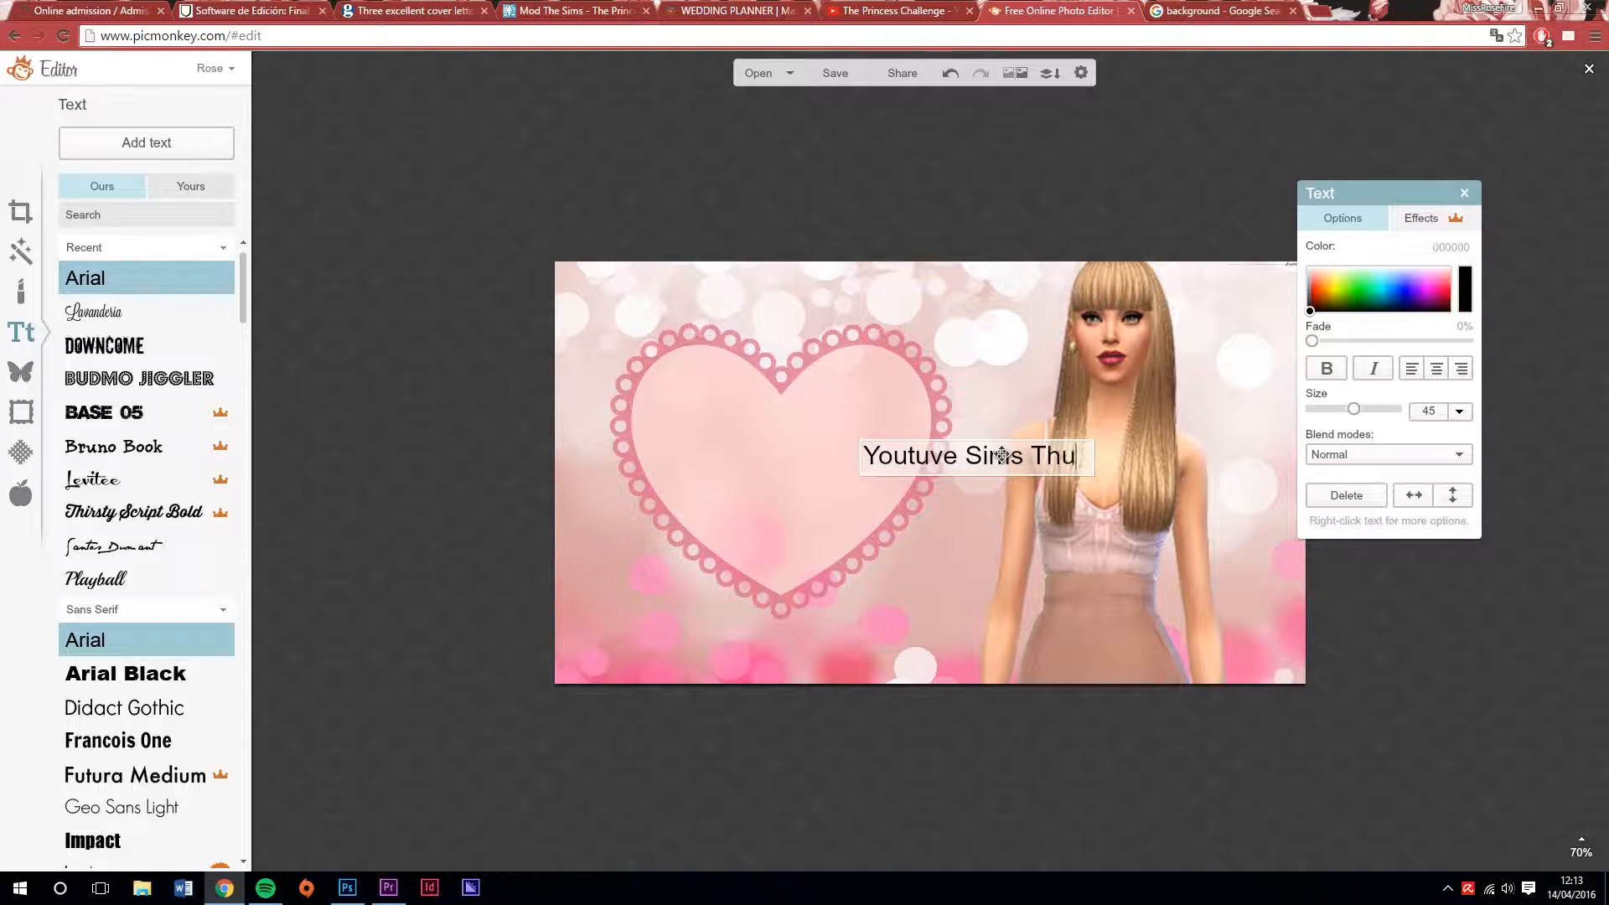
left_click_drag(1018, 476, 875, 426)
left_click(941, 436)
key("BackSpace")
type("b")
left_click(914, 436)
key("BackSpace")
Try several script fonts on the title text and set it in Thirsty Script Bold
left_click_drag(1033, 480, 729, 452)
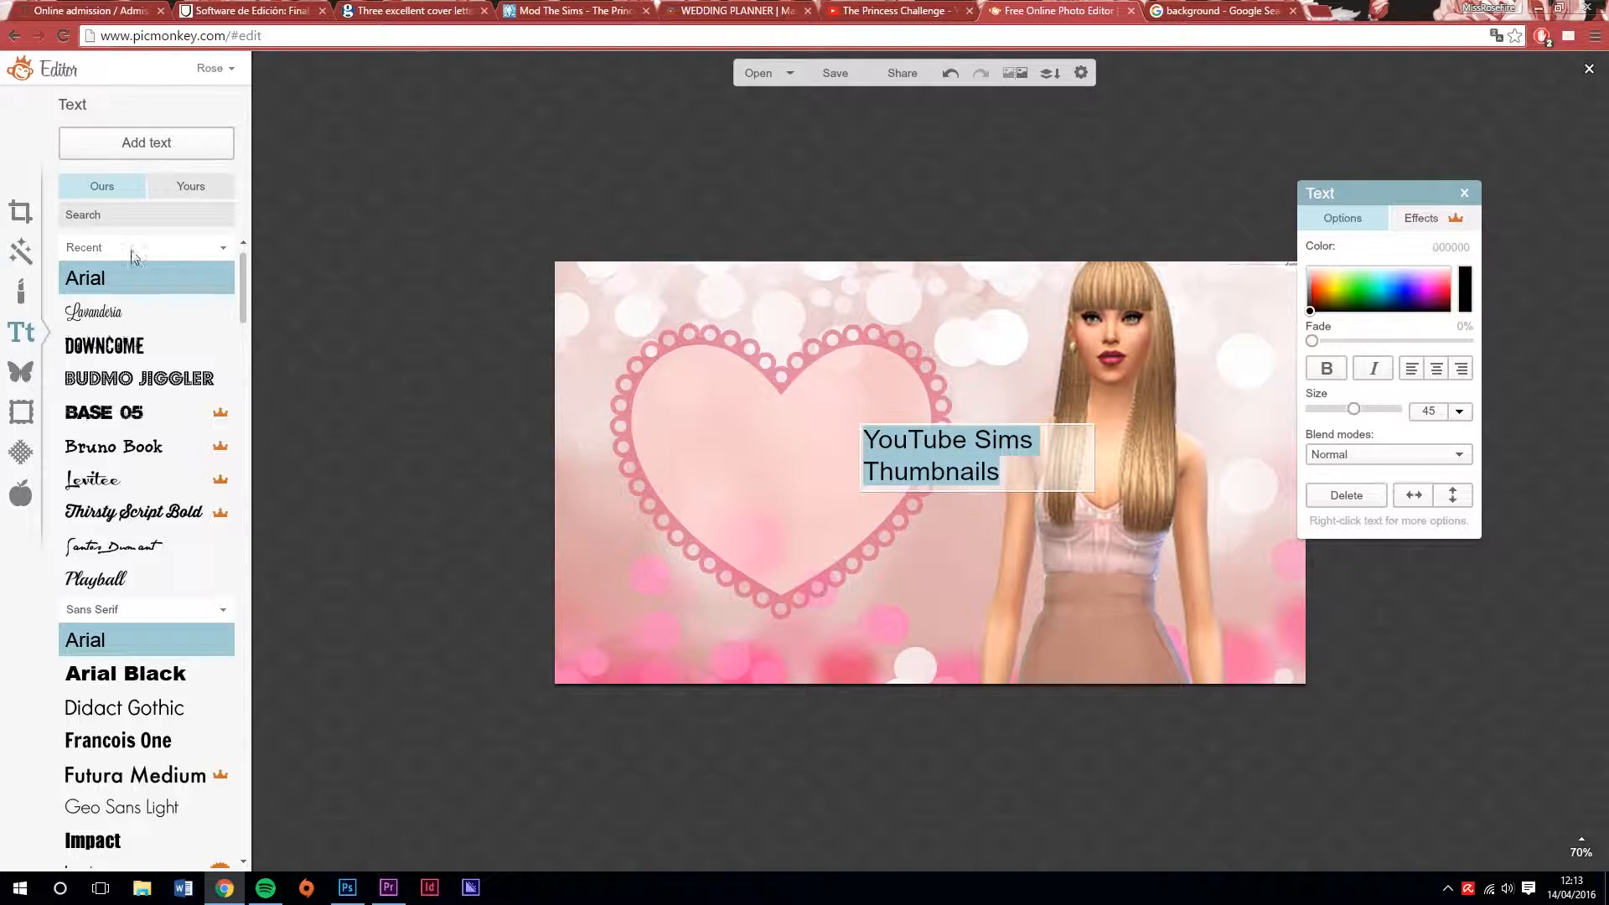
left_click(93, 311)
left_click(148, 379)
left_click(130, 511)
left_click(113, 546)
scroll(134, 545, "down", 4)
left_click(137, 616)
scroll(138, 616, "down", 3)
left_click_drag(244, 336, 243, 475)
left_click(159, 414)
left_click(140, 538)
scroll(145, 543, "down", 3)
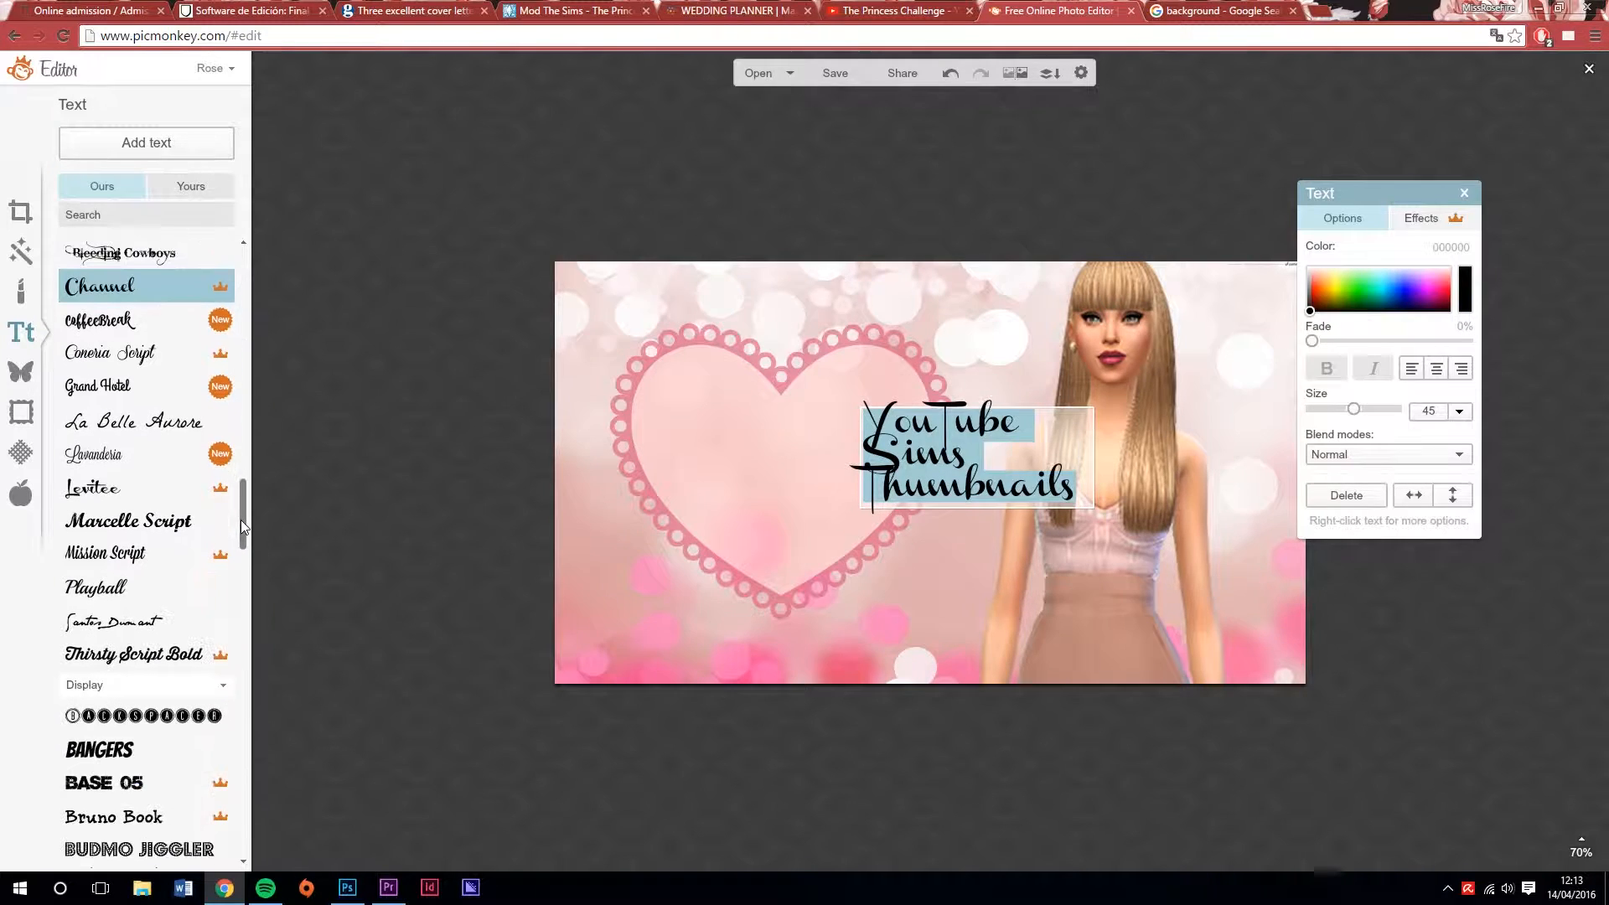
left_click(98, 358)
left_click(134, 626)
left_click(164, 528)
left_click(134, 626)
Enlarge the title text to size 83, centre-align it and colour it white
left_click_drag(1094, 492, 890, 458)
double_click(871, 456)
left_click(1436, 368)
left_click(1310, 268)
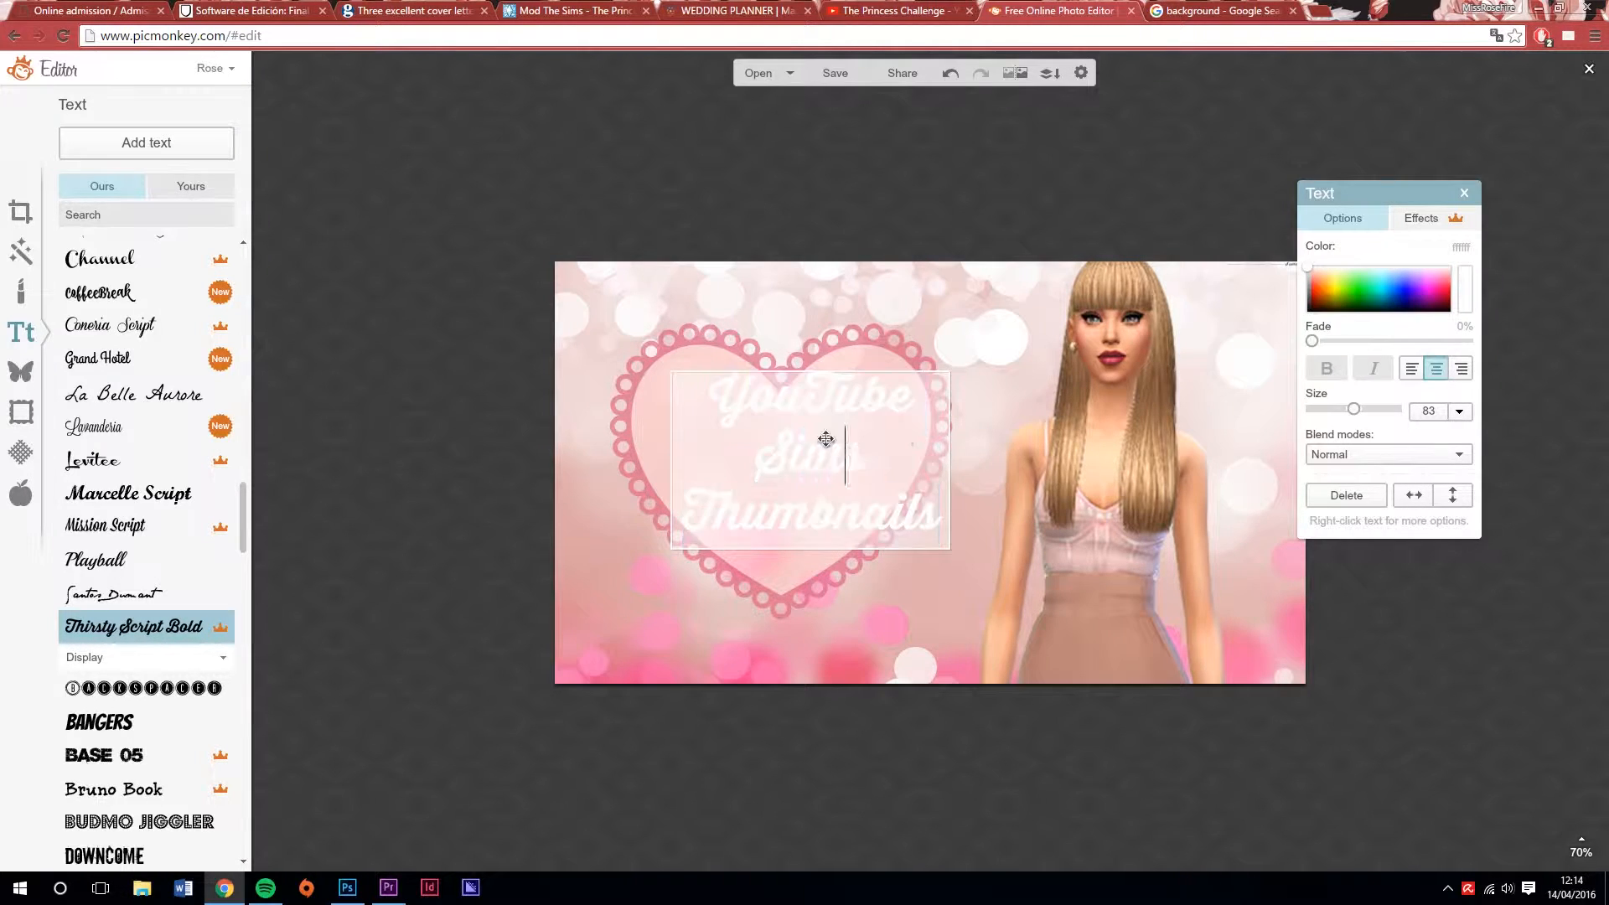
Arrange the title on three lines and position it over the middle of the doily heart
left_click(923, 375)
left_click_drag(928, 359, 933, 359)
left_click(829, 482)
left_click(828, 552)
left_click_drag(828, 534, 809, 545)
Look at the drop shadow effect for the title and recolour the text dark magenta
left_click(1443, 219)
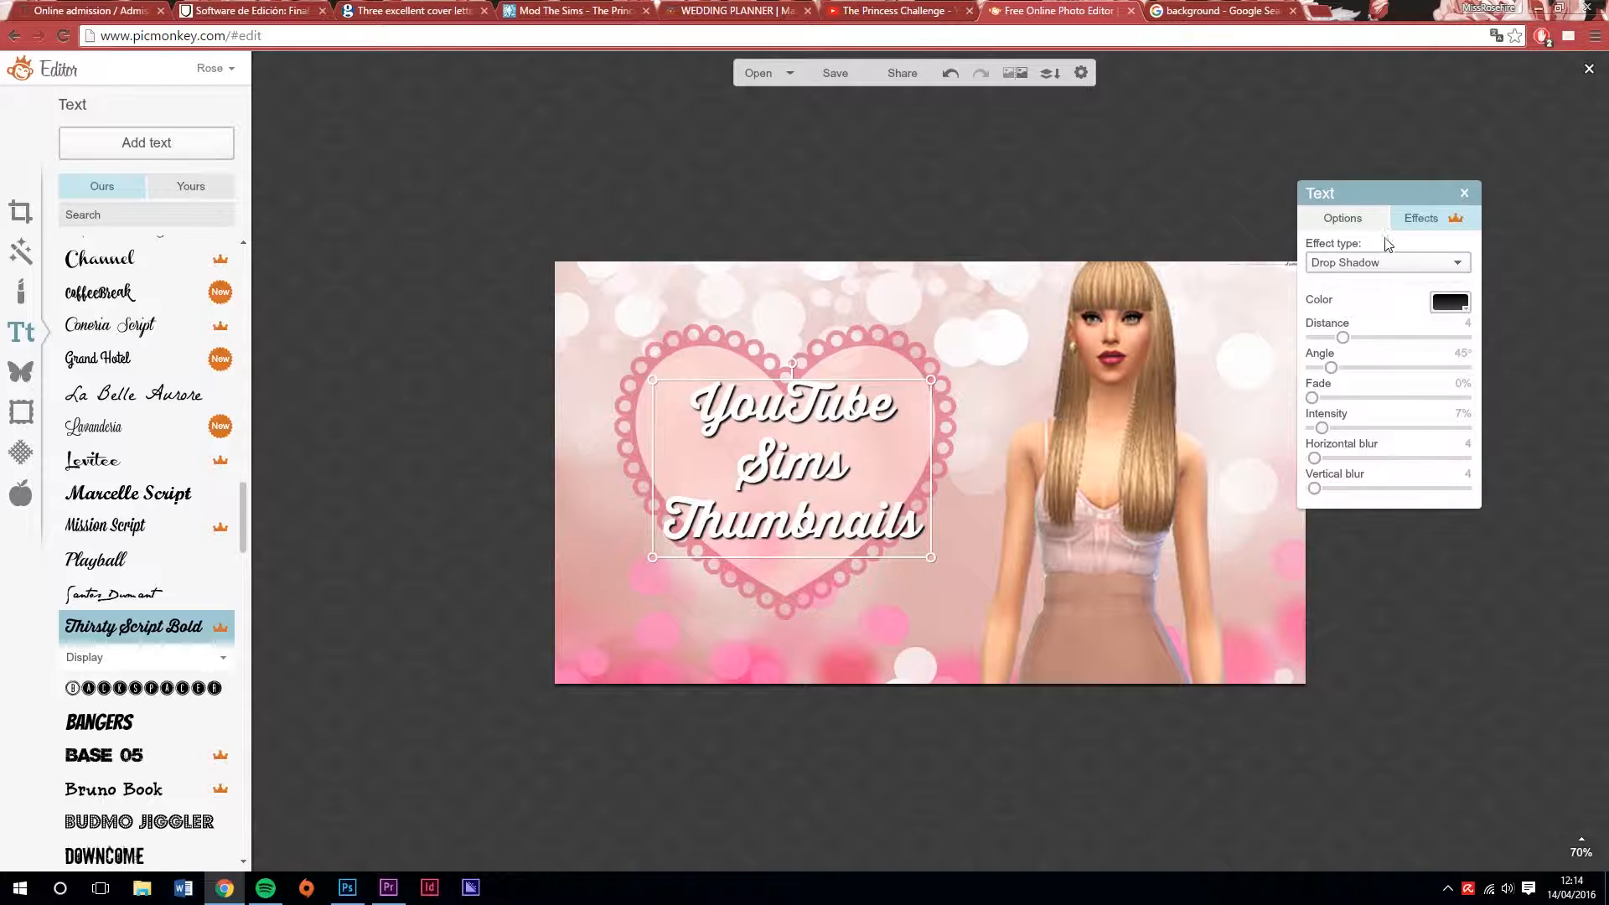
left_click(1343, 219)
left_click_drag(1310, 267, 1438, 302)
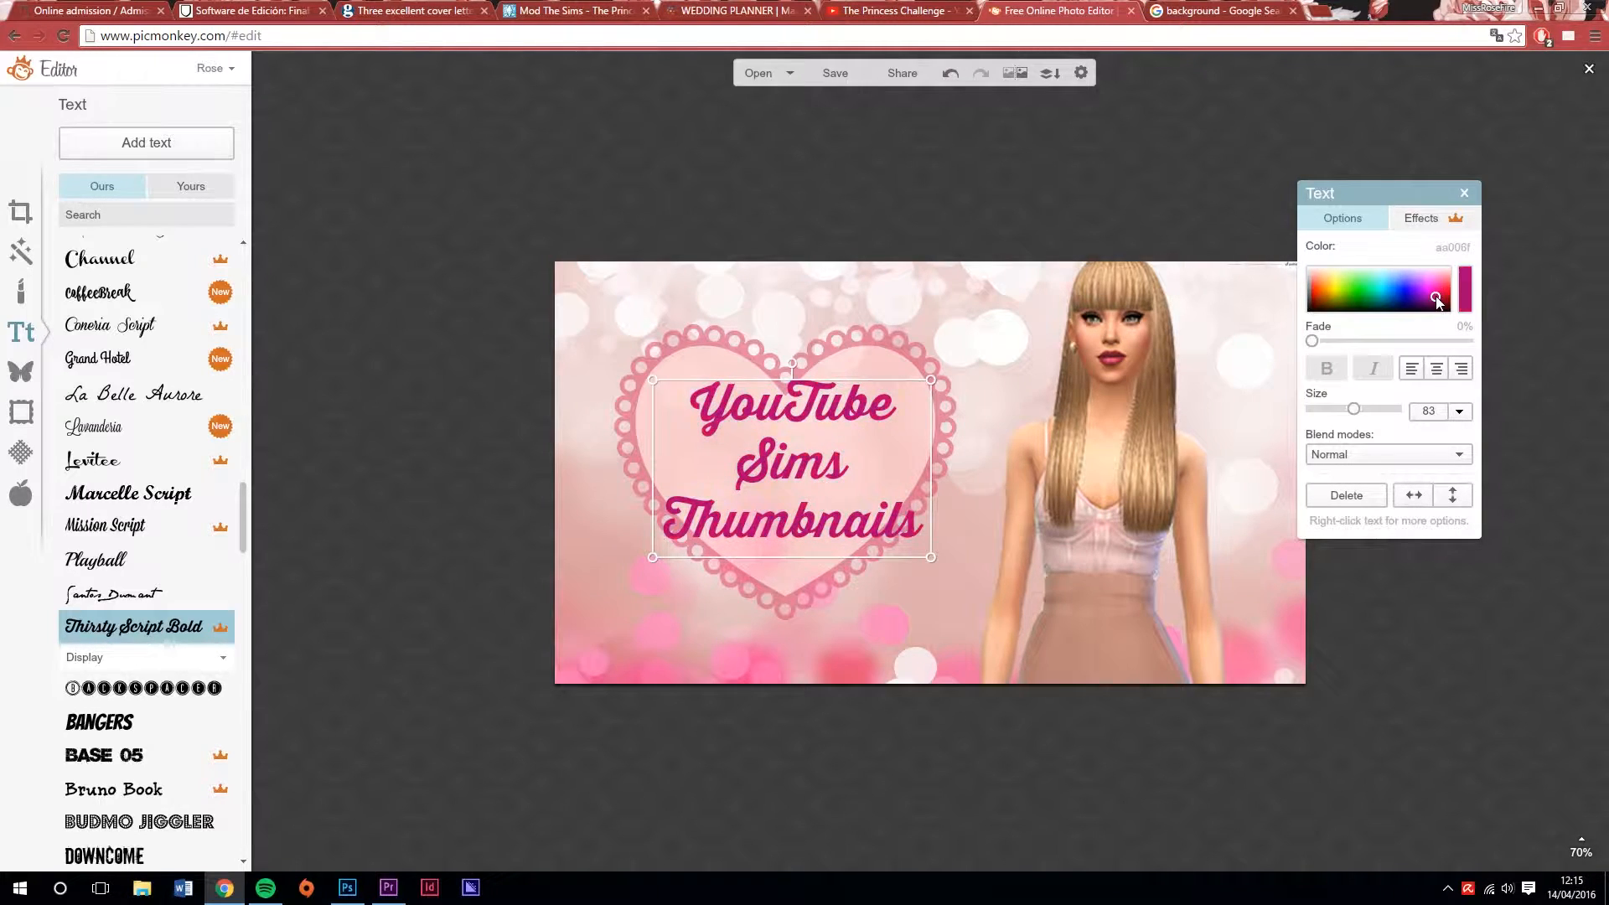
Enlarge the doily heart around the title and shift it right so that it overlaps the Sim
left_click(893, 324)
left_click_drag(615, 323, 544, 276)
left_click_drag(662, 352, 698, 382)
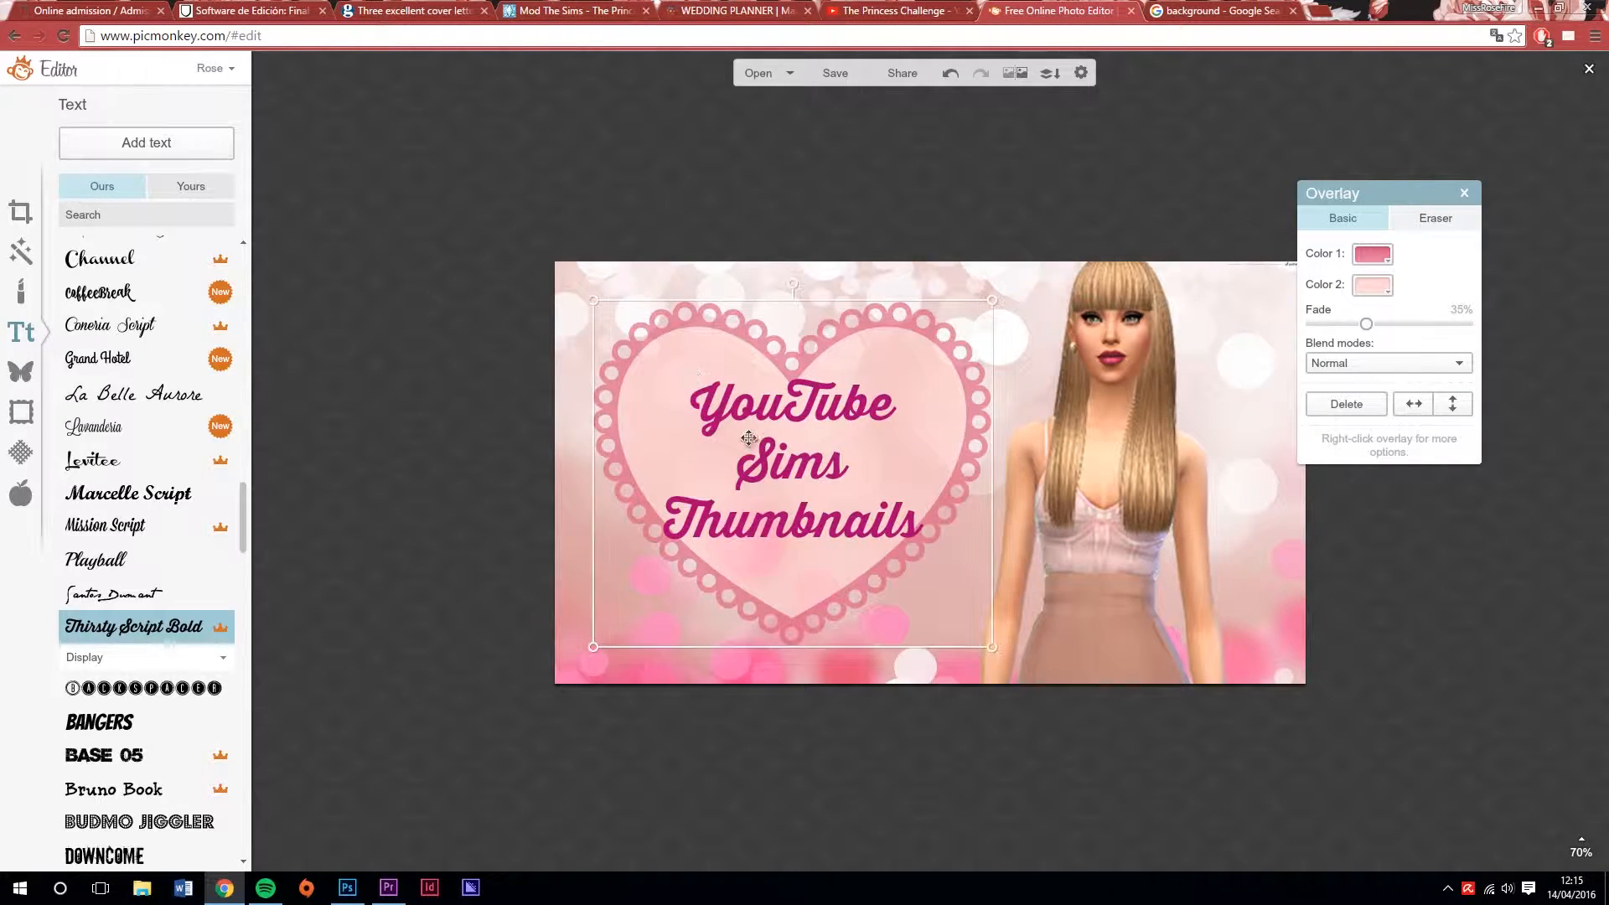
left_click(114, 501)
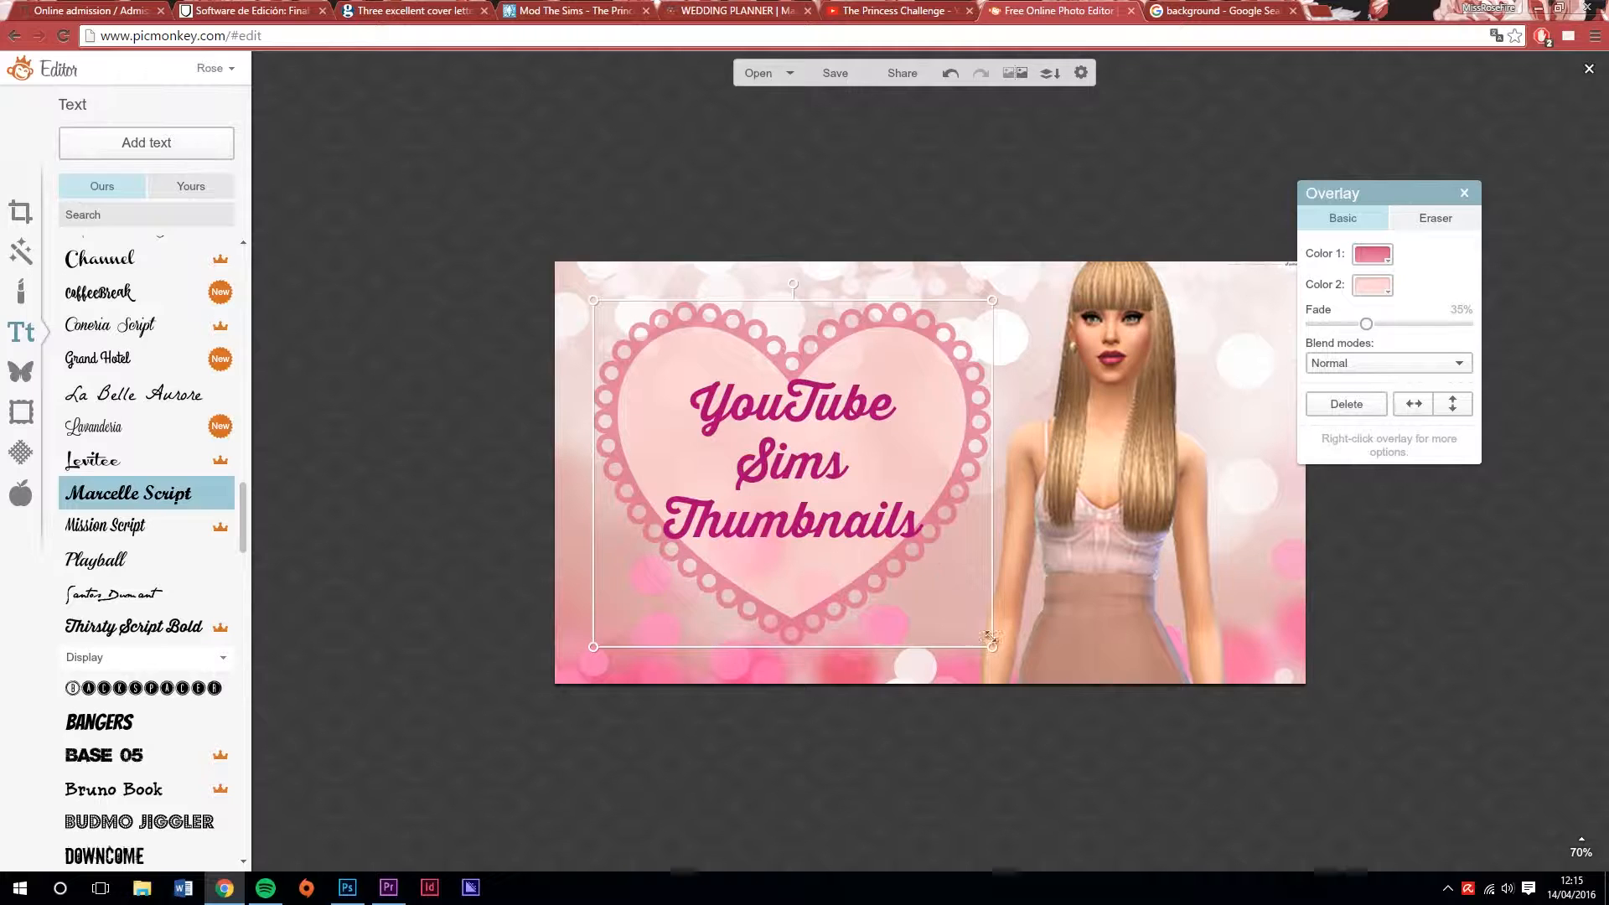
left_click_drag(995, 657, 1023, 682)
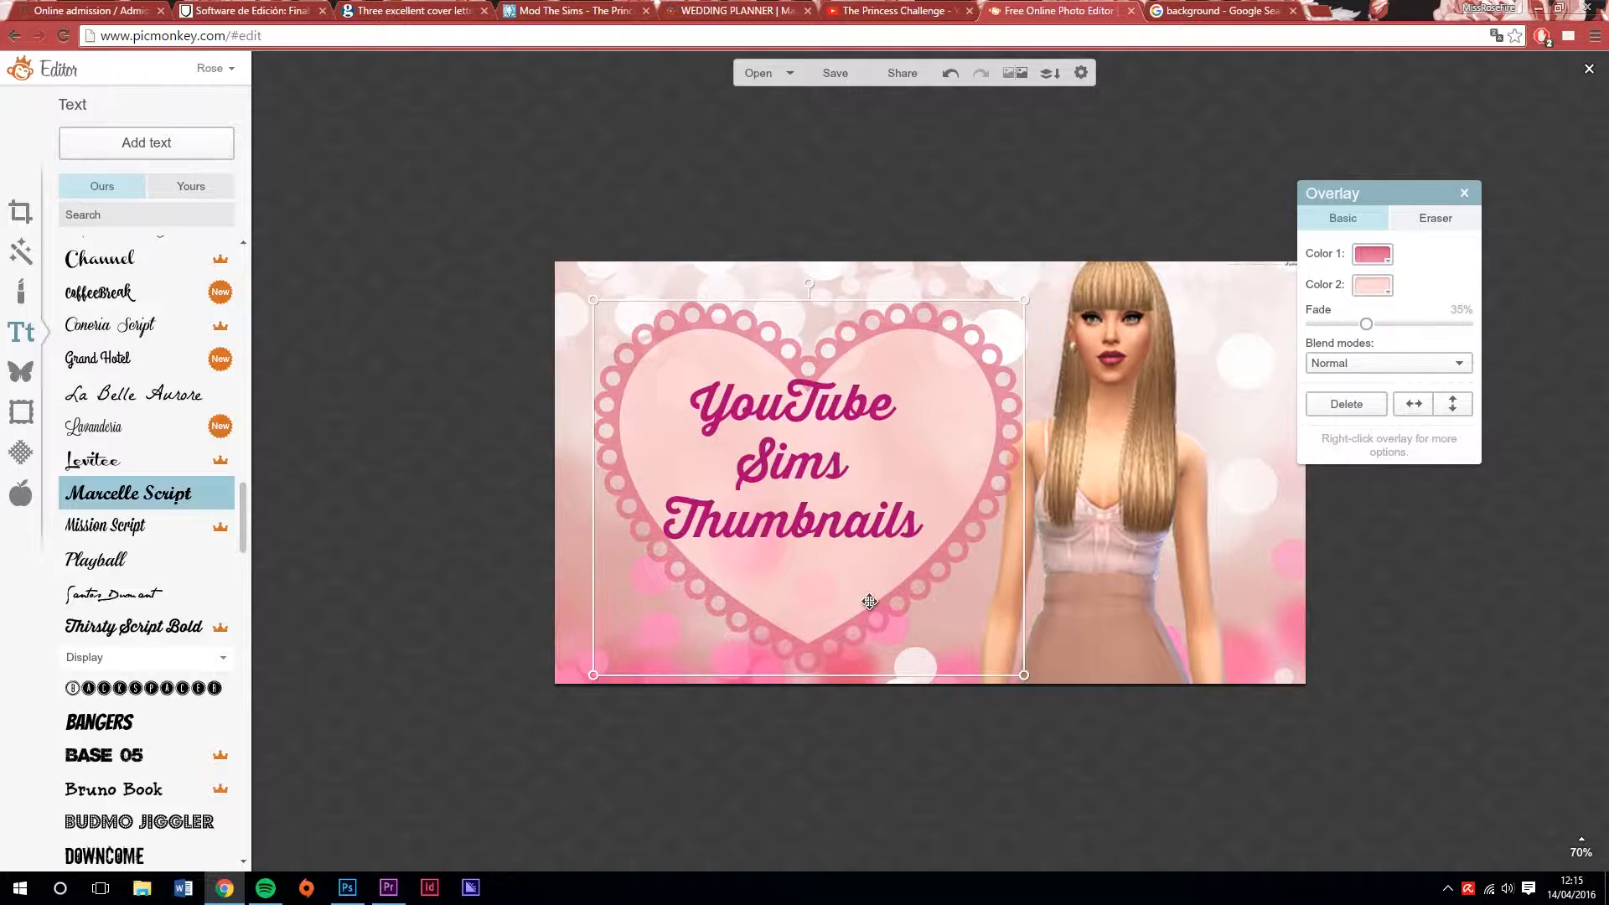
left_click_drag(853, 596, 906, 618)
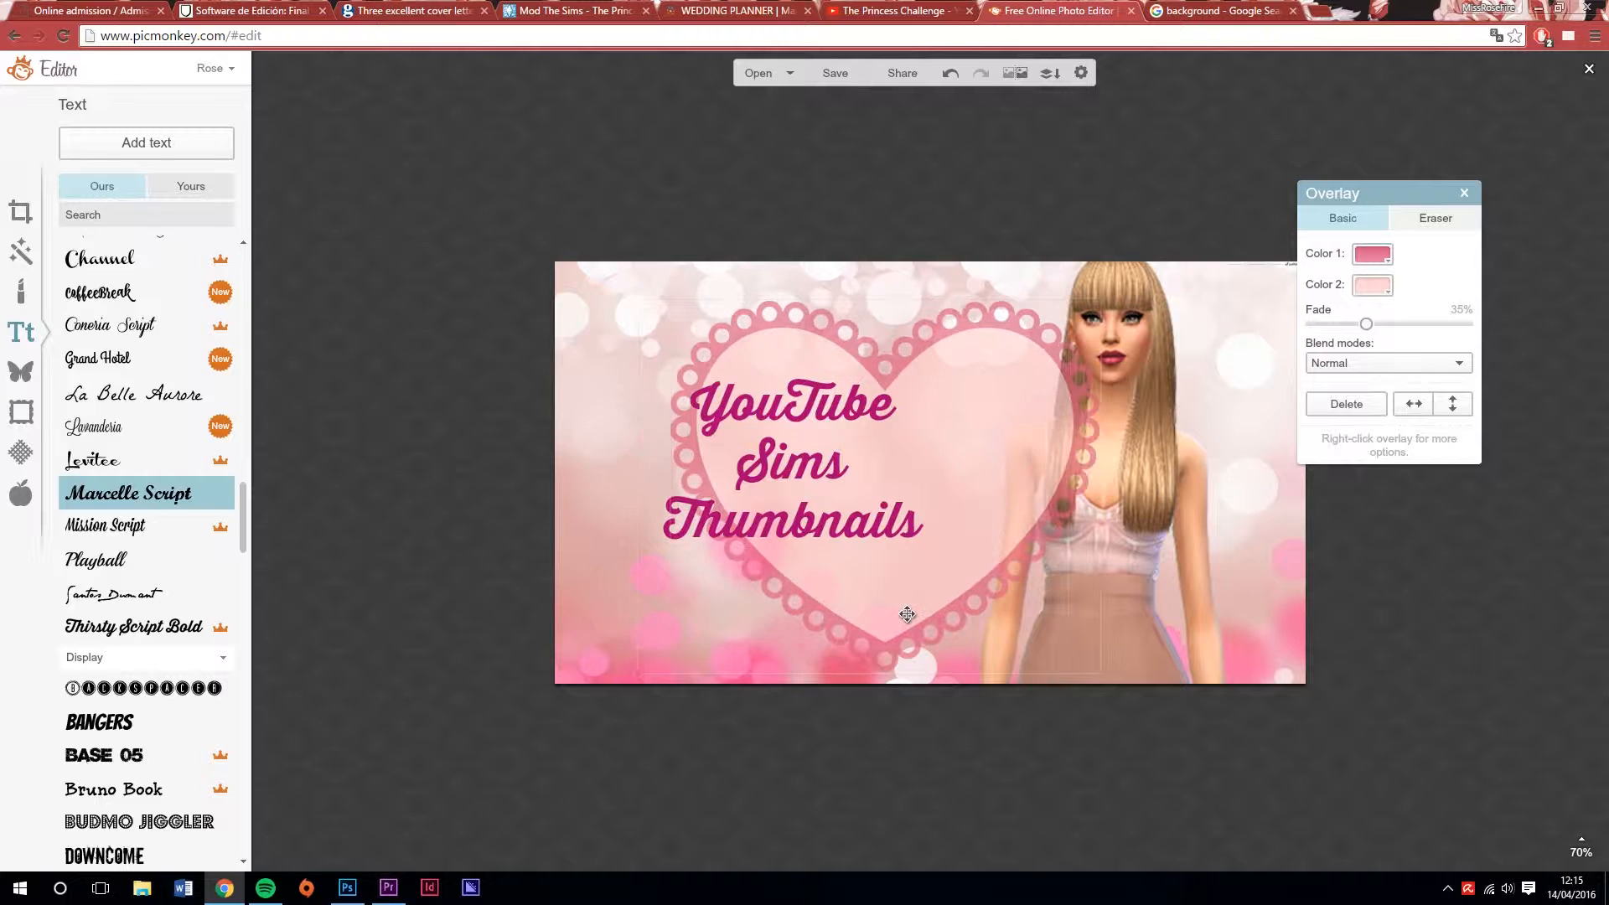
Bring the Sim overlay forward so that she stands in front of the doily heart
left_click(1128, 465)
right_click(1143, 472)
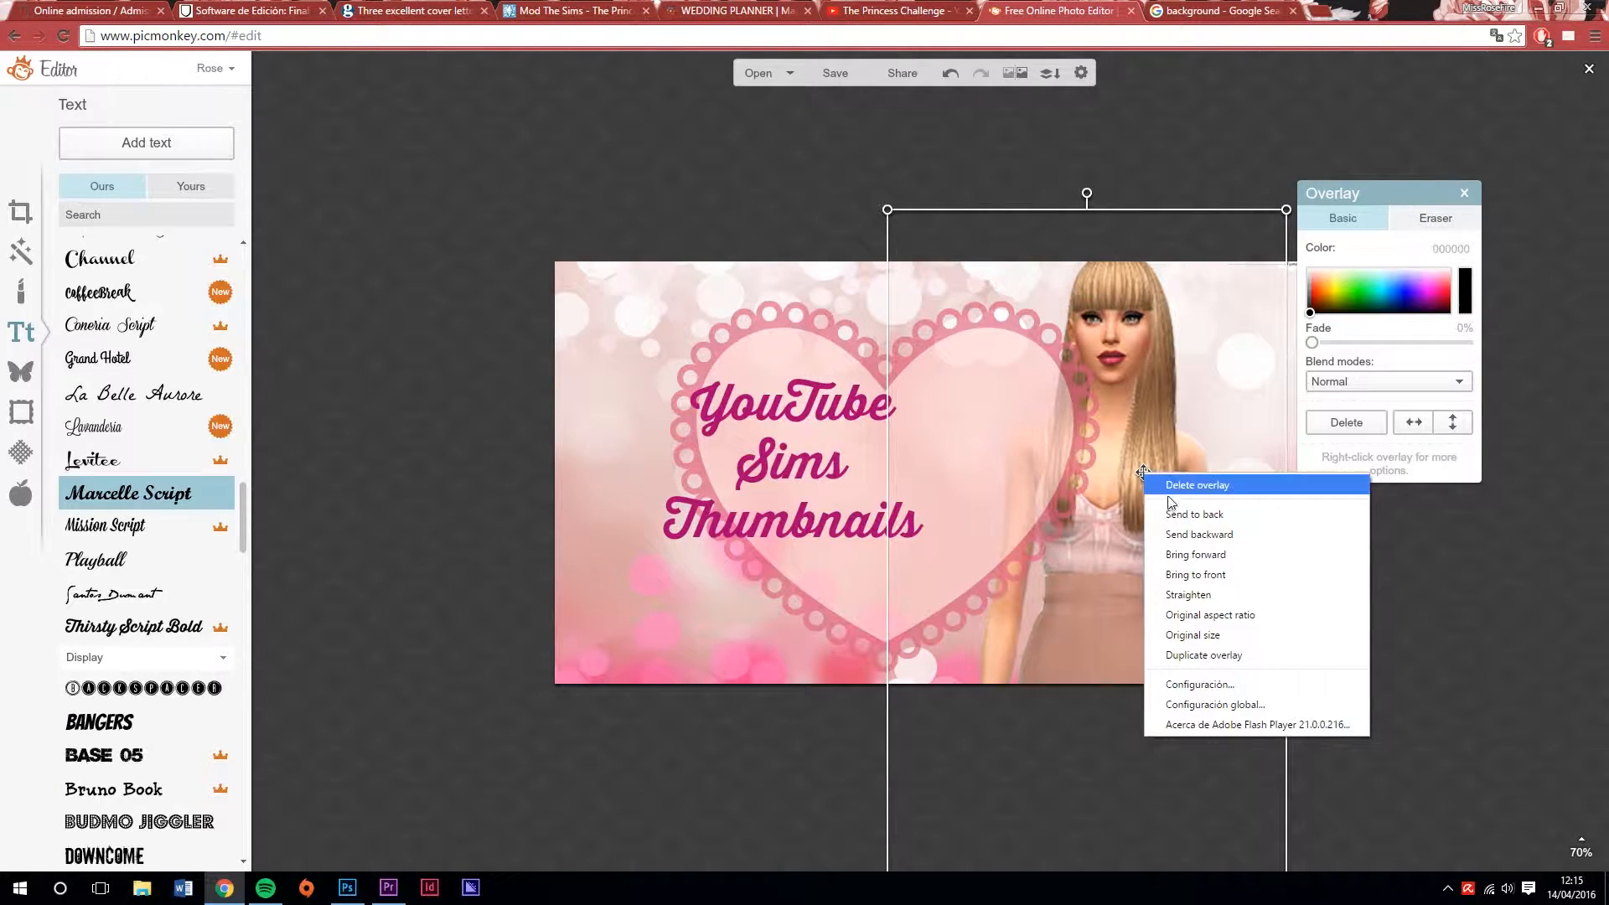
left_click(1222, 555)
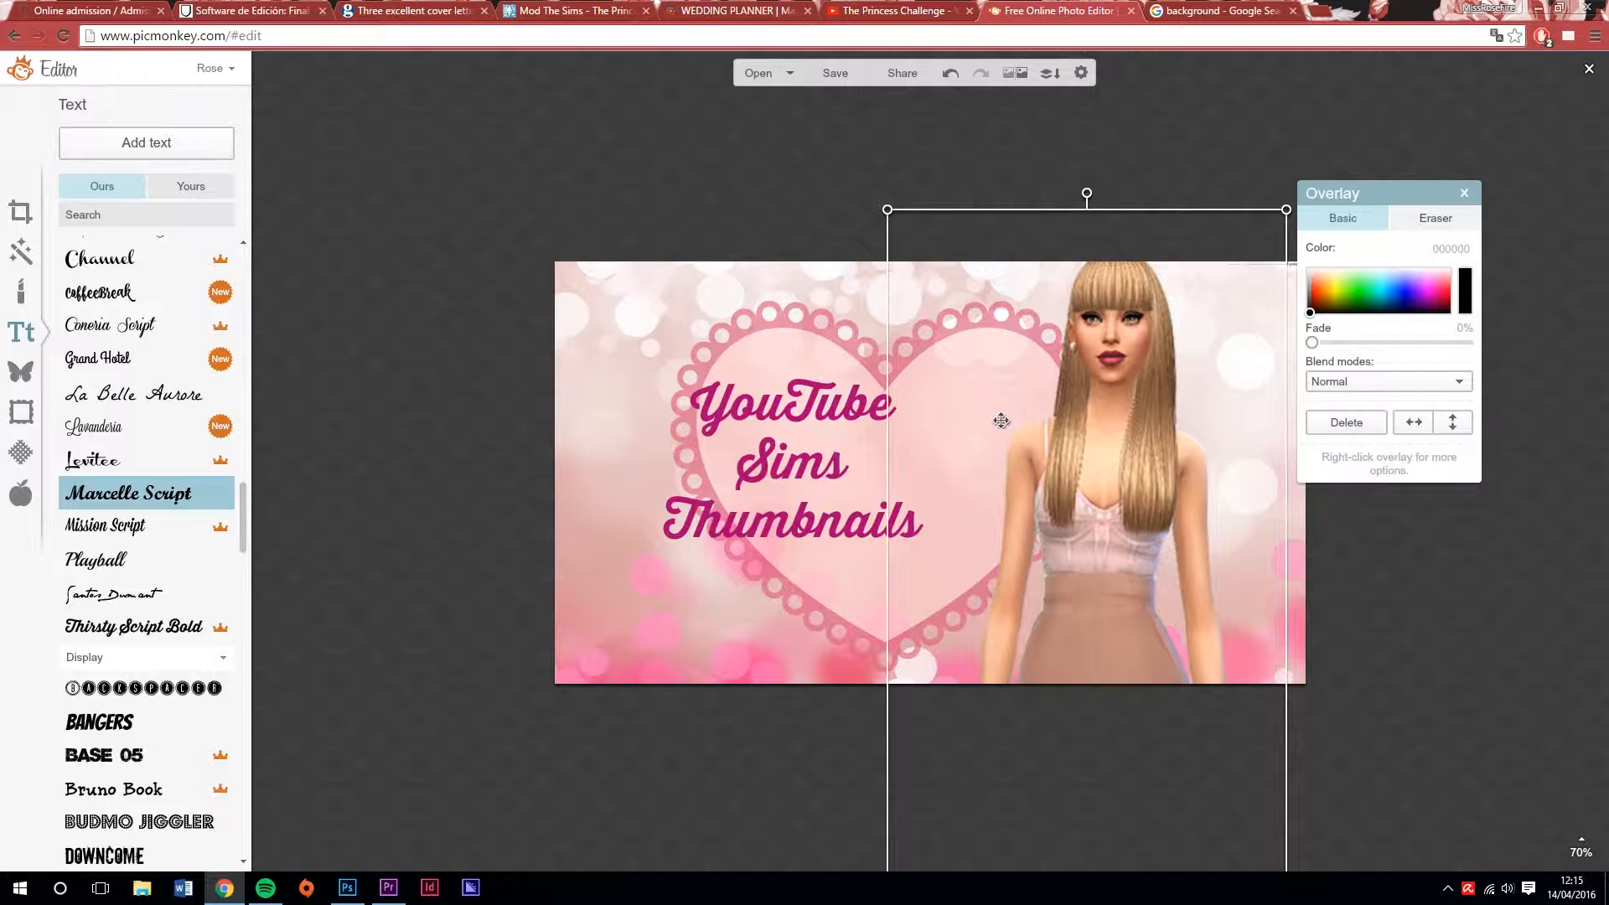
Reposition the doily heart and the title so the heart sits beside the Sim with the title inside it
left_click(781, 470)
mouse_move(788, 470)
left_mouse_down()
mouse_move(862, 475)
mouse_move(814, 477)
left_mouse_up()
left_click(667, 517)
mouse_move(668, 517)
left_mouse_down()
mouse_move(785, 517)
mouse_move(655, 510)
left_mouse_up()
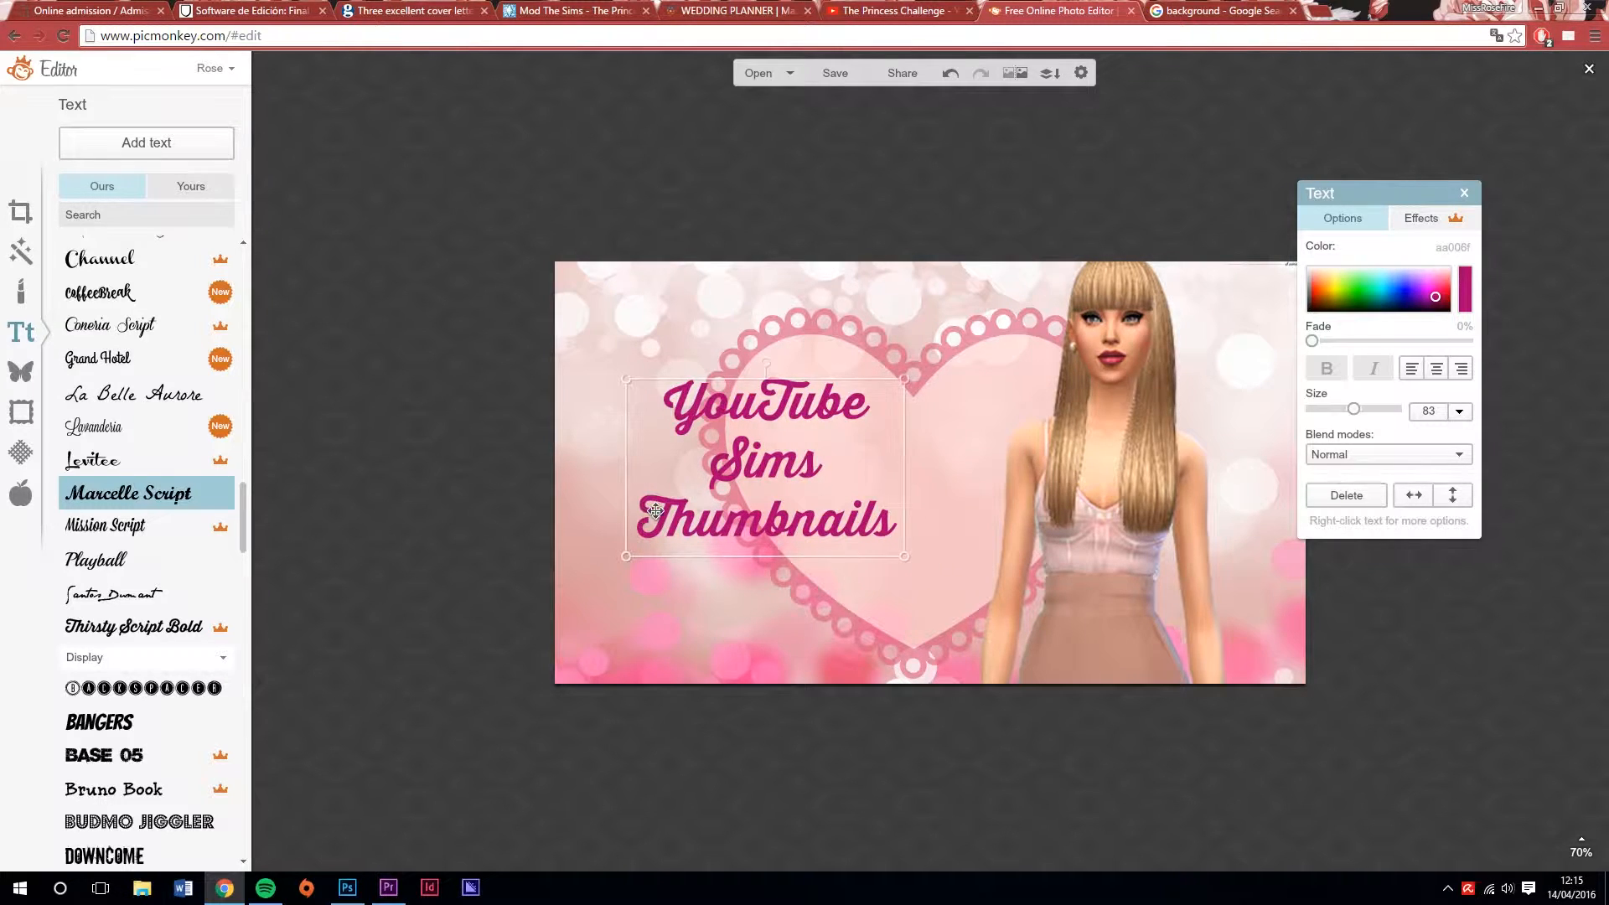
left_click_drag(950, 402, 805, 444)
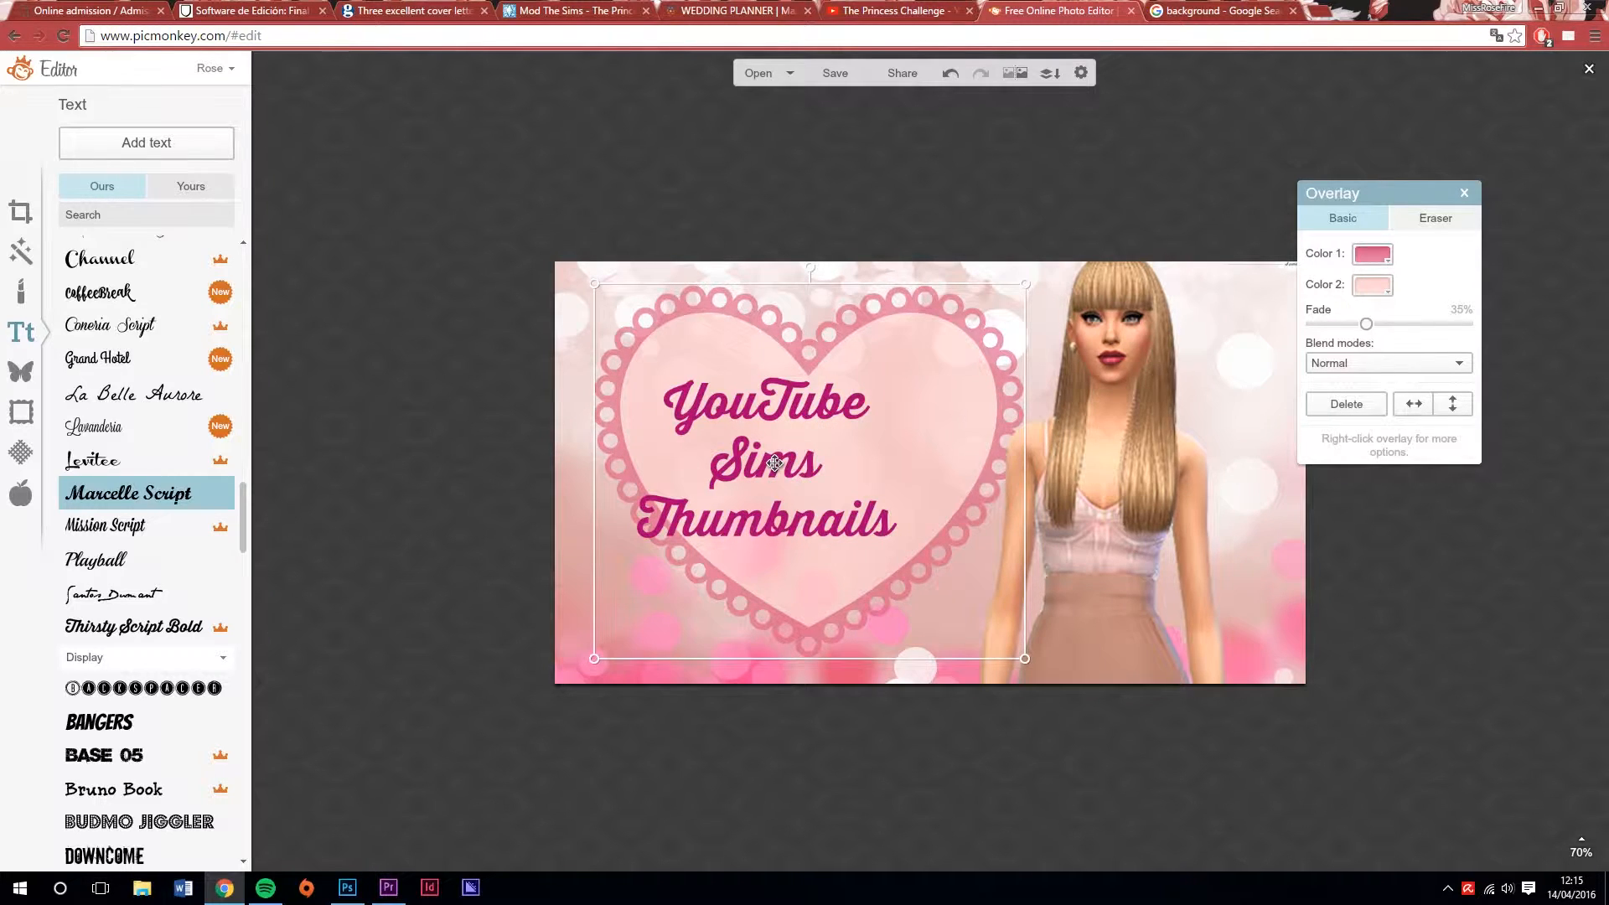
Add a sketched heart outline from the Doodly Hearts overlays and recolour it pinkish red
left_click(20, 369)
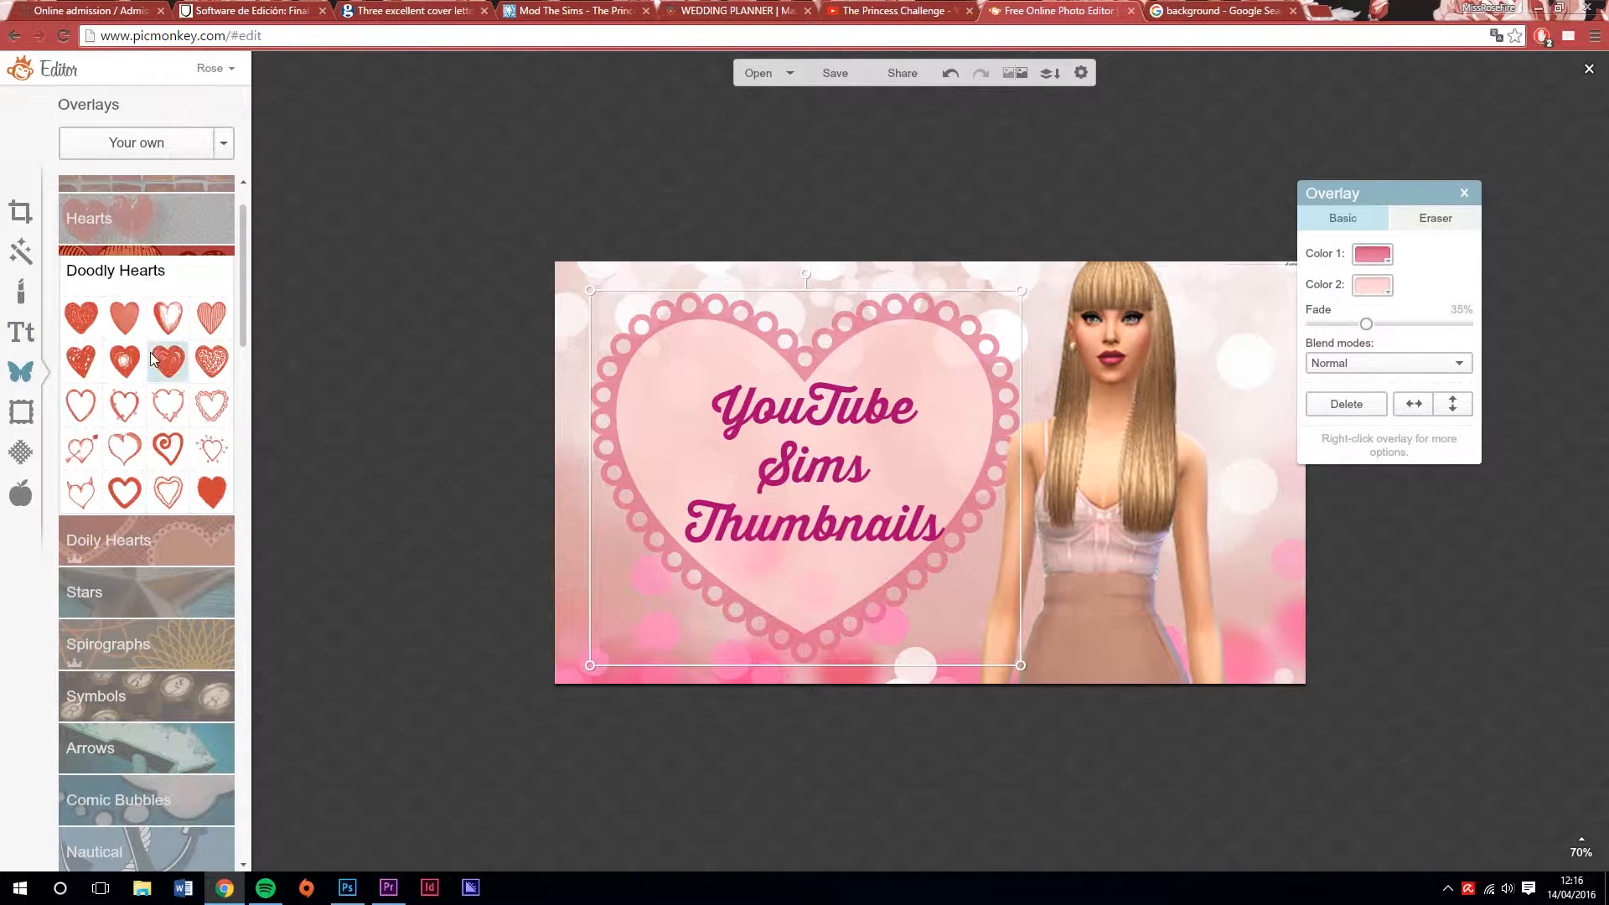
left_click(168, 360)
left_click(1373, 413)
left_click(124, 492)
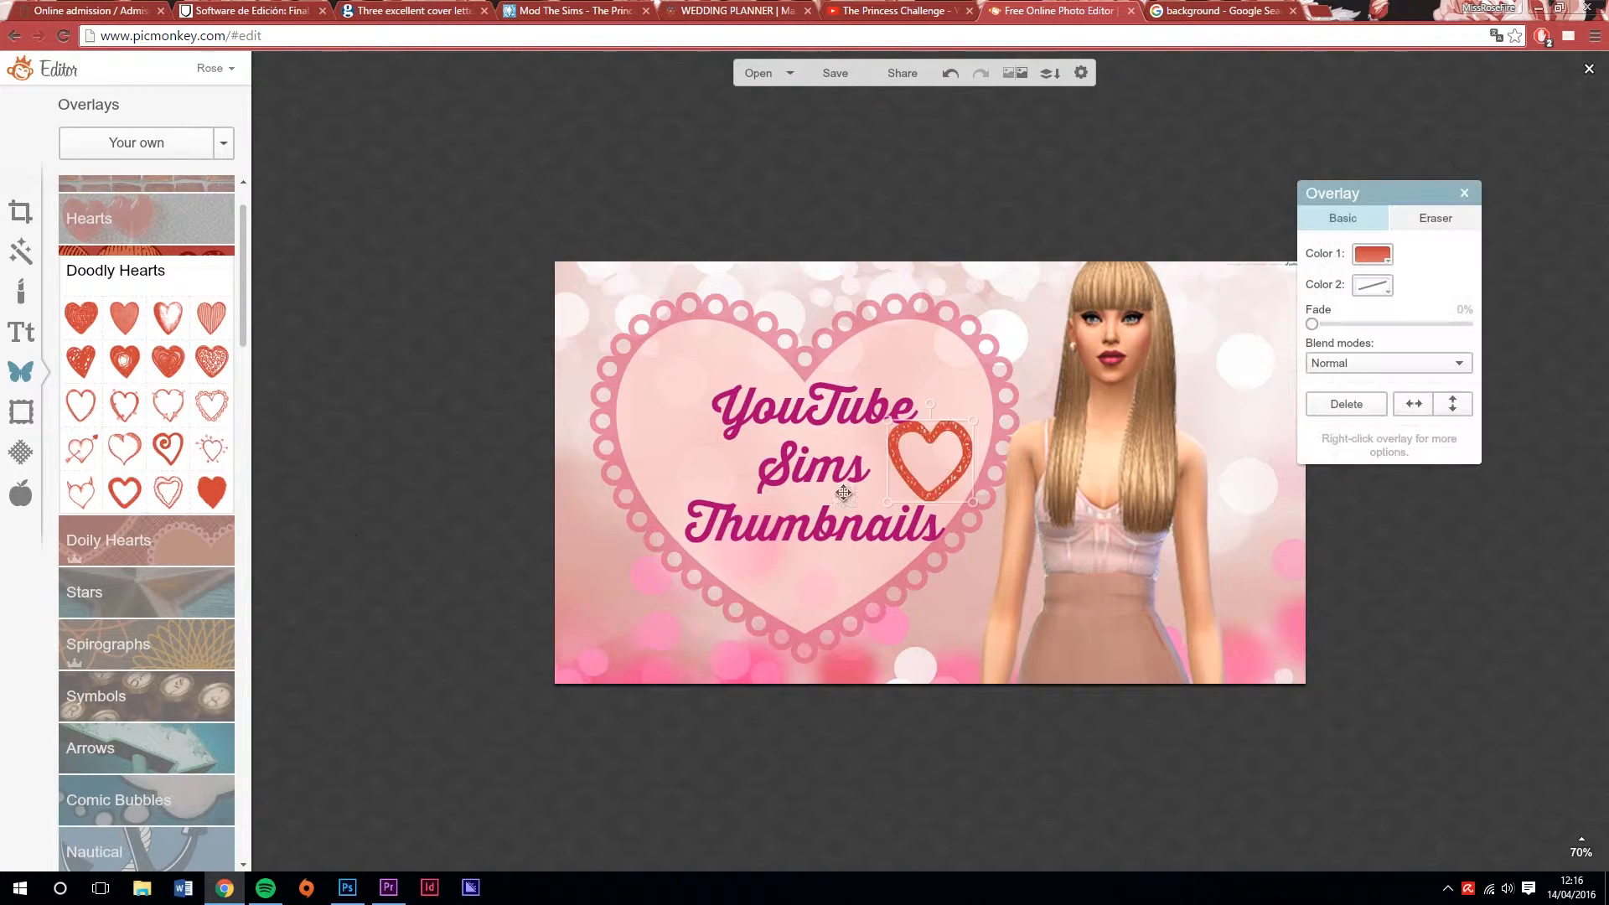
left_click(1373, 254)
left_click(1497, 357)
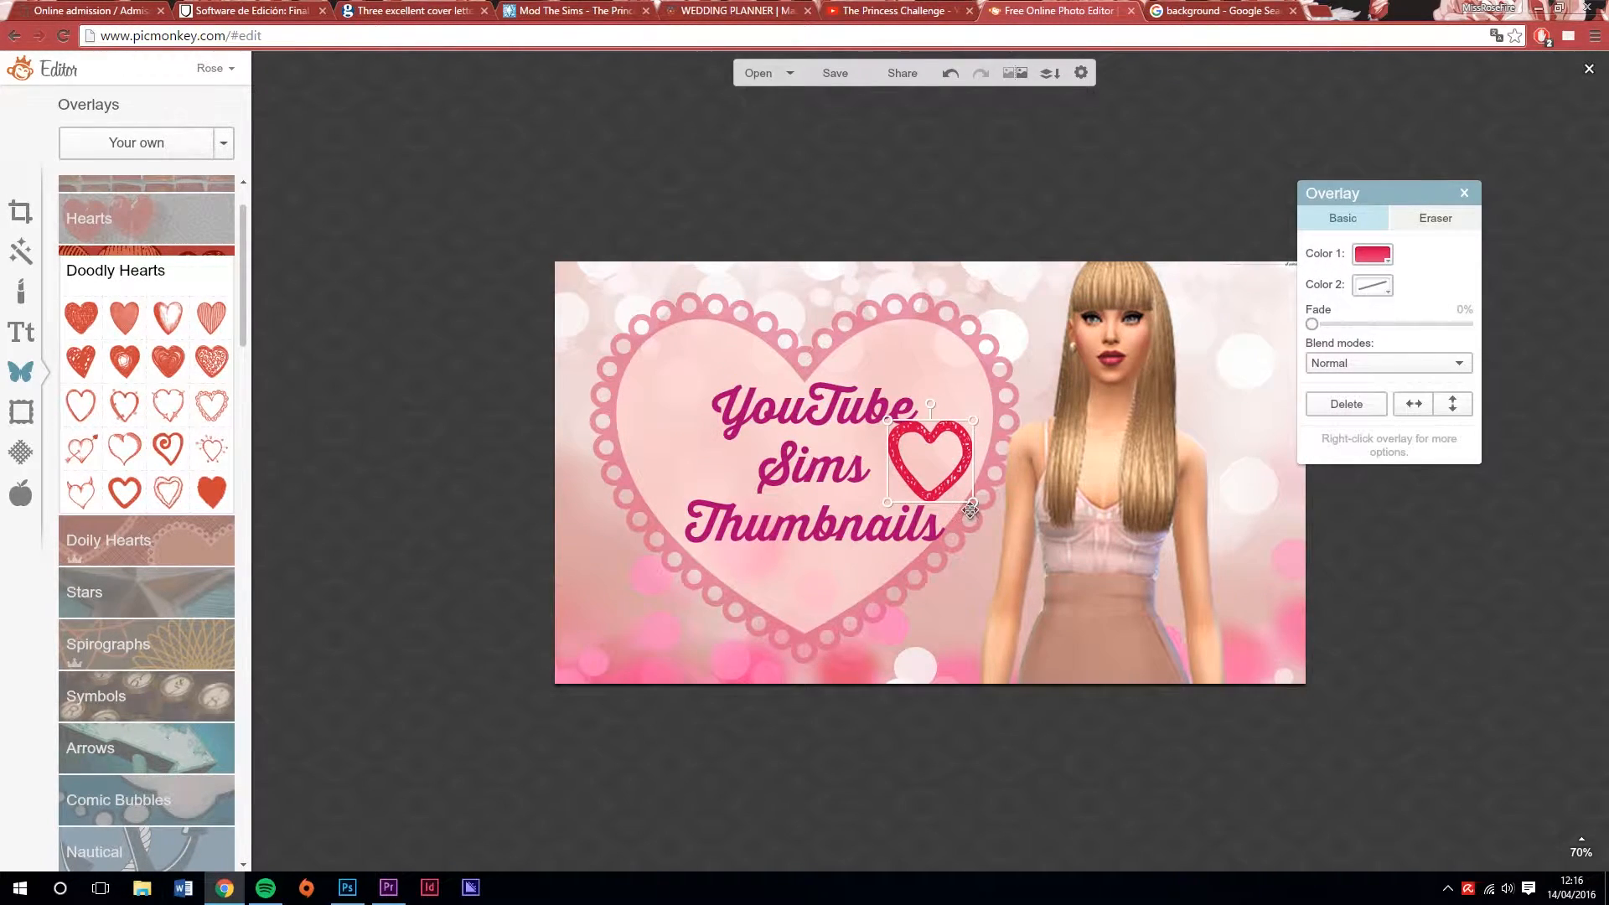
Place the small heart outline in the image's upper-right corner beside the Sim's head, scaled down and slightly tilted
left_click_drag(928, 459, 1249, 286)
left_click_drag(1243, 327, 1241, 307)
left_click(1137, 393)
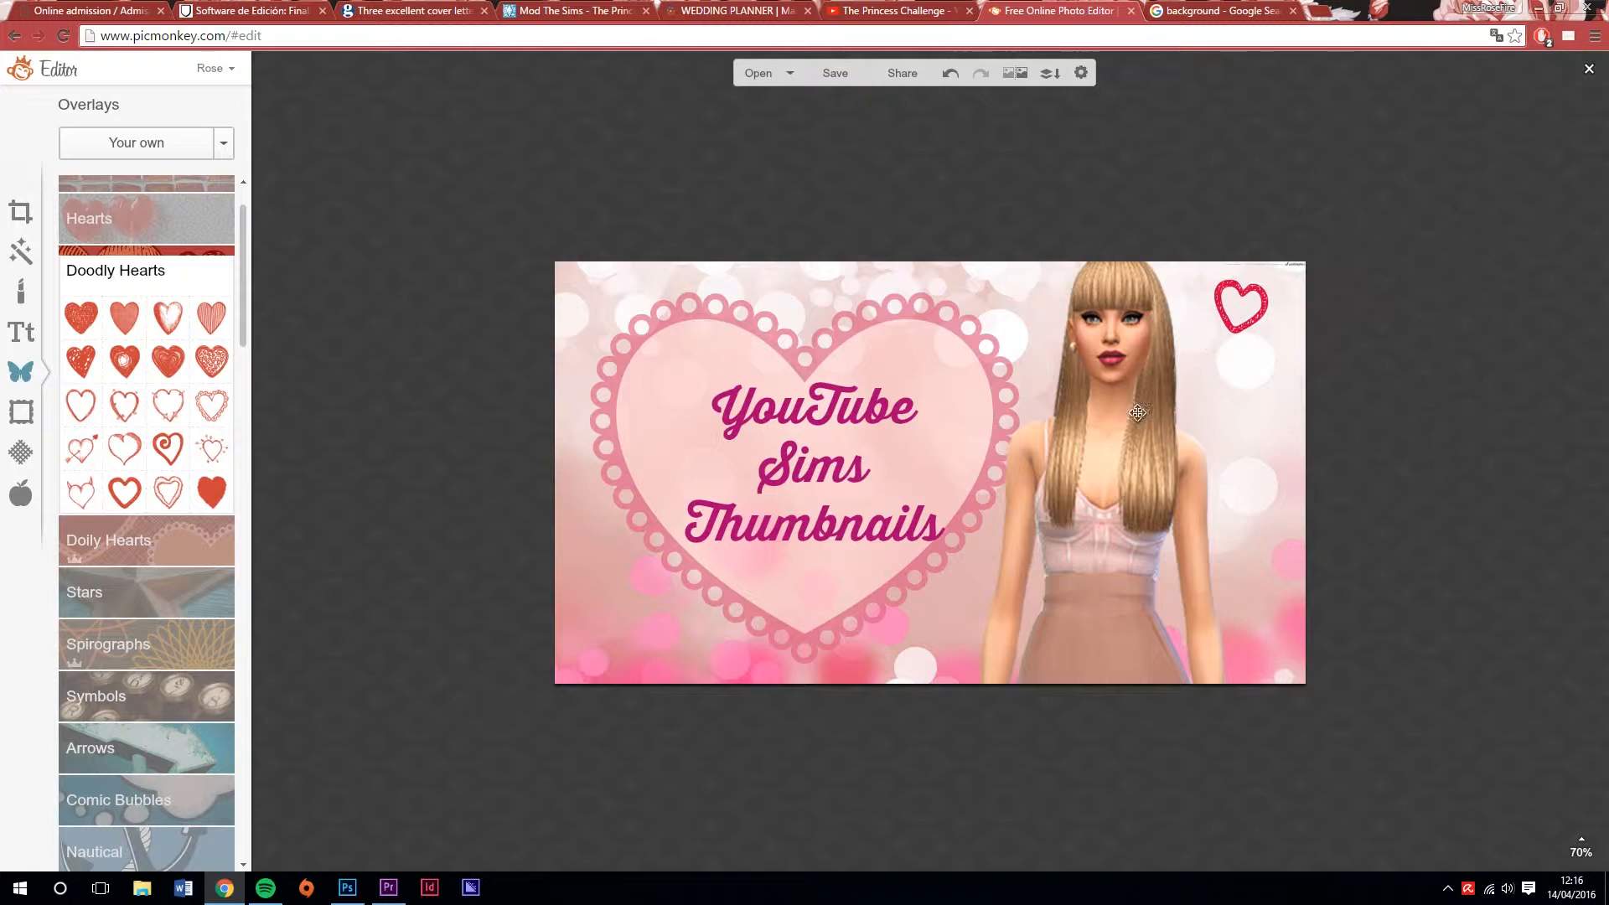
Save the finished image to the Rose folder as JPG WDF_2410053 at Sean quality
left_click(836, 73)
left_click(198, 232)
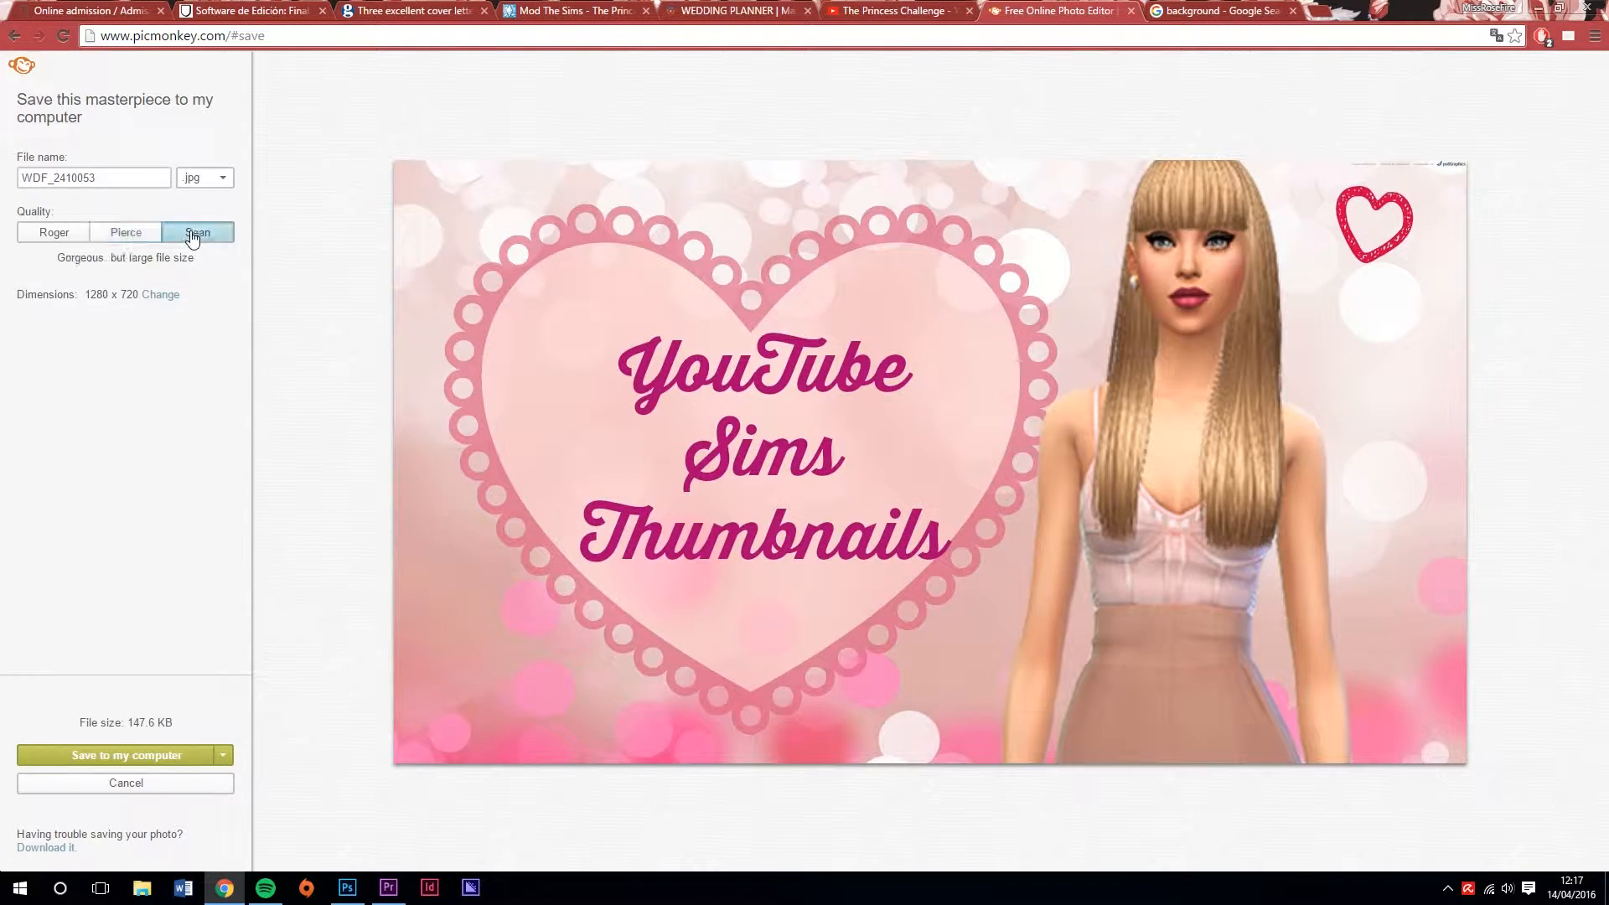
left_click(178, 759)
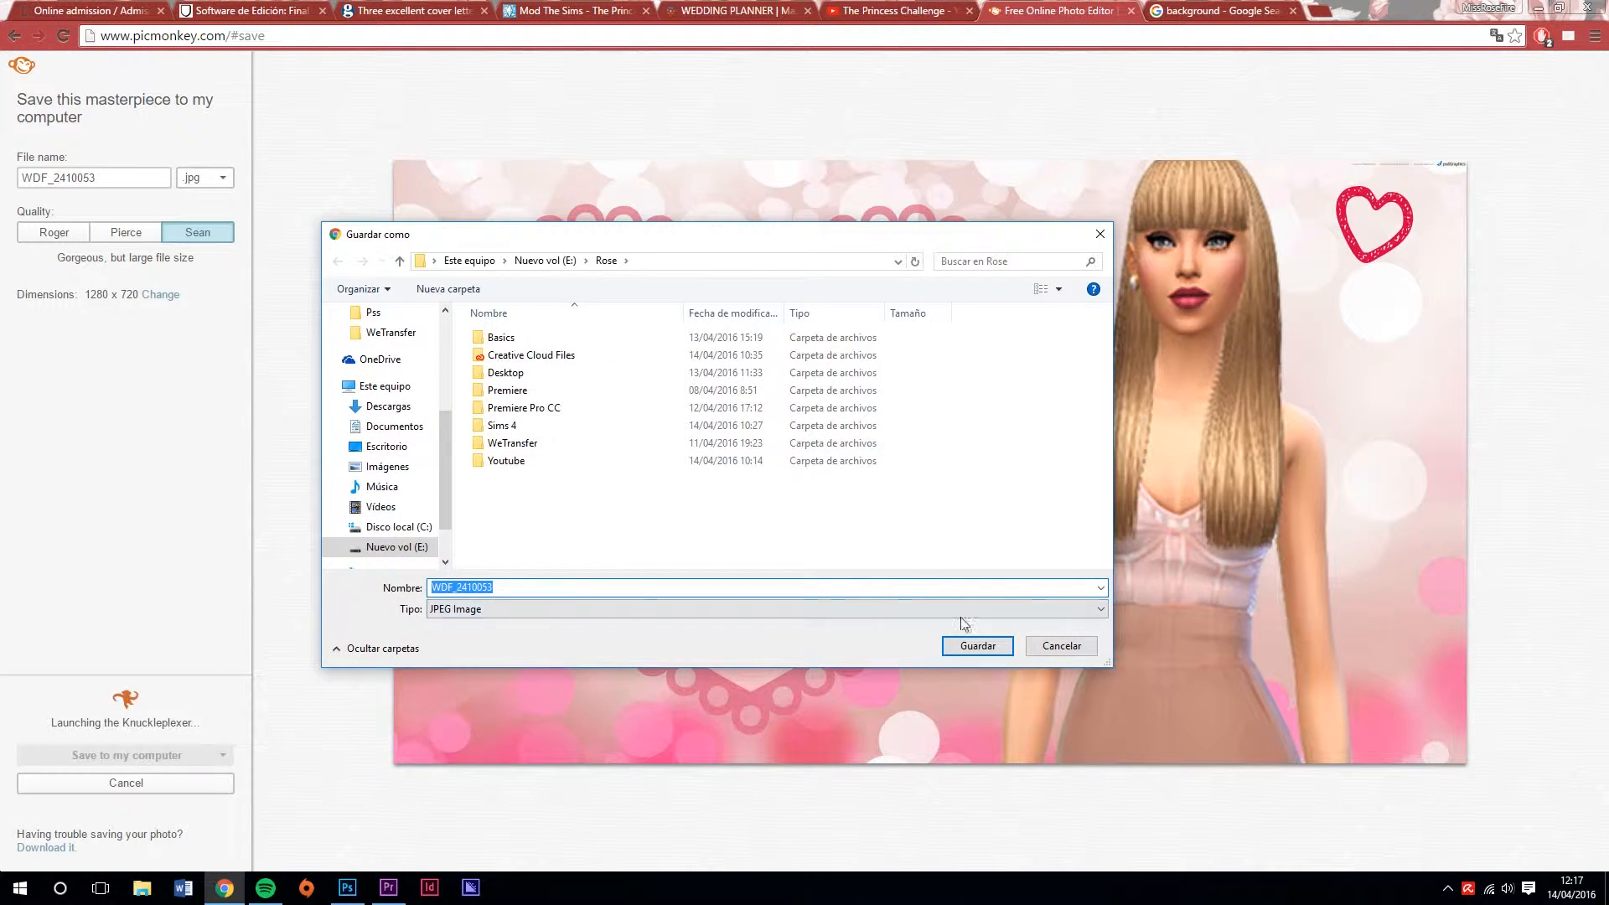
left_click(977, 646)
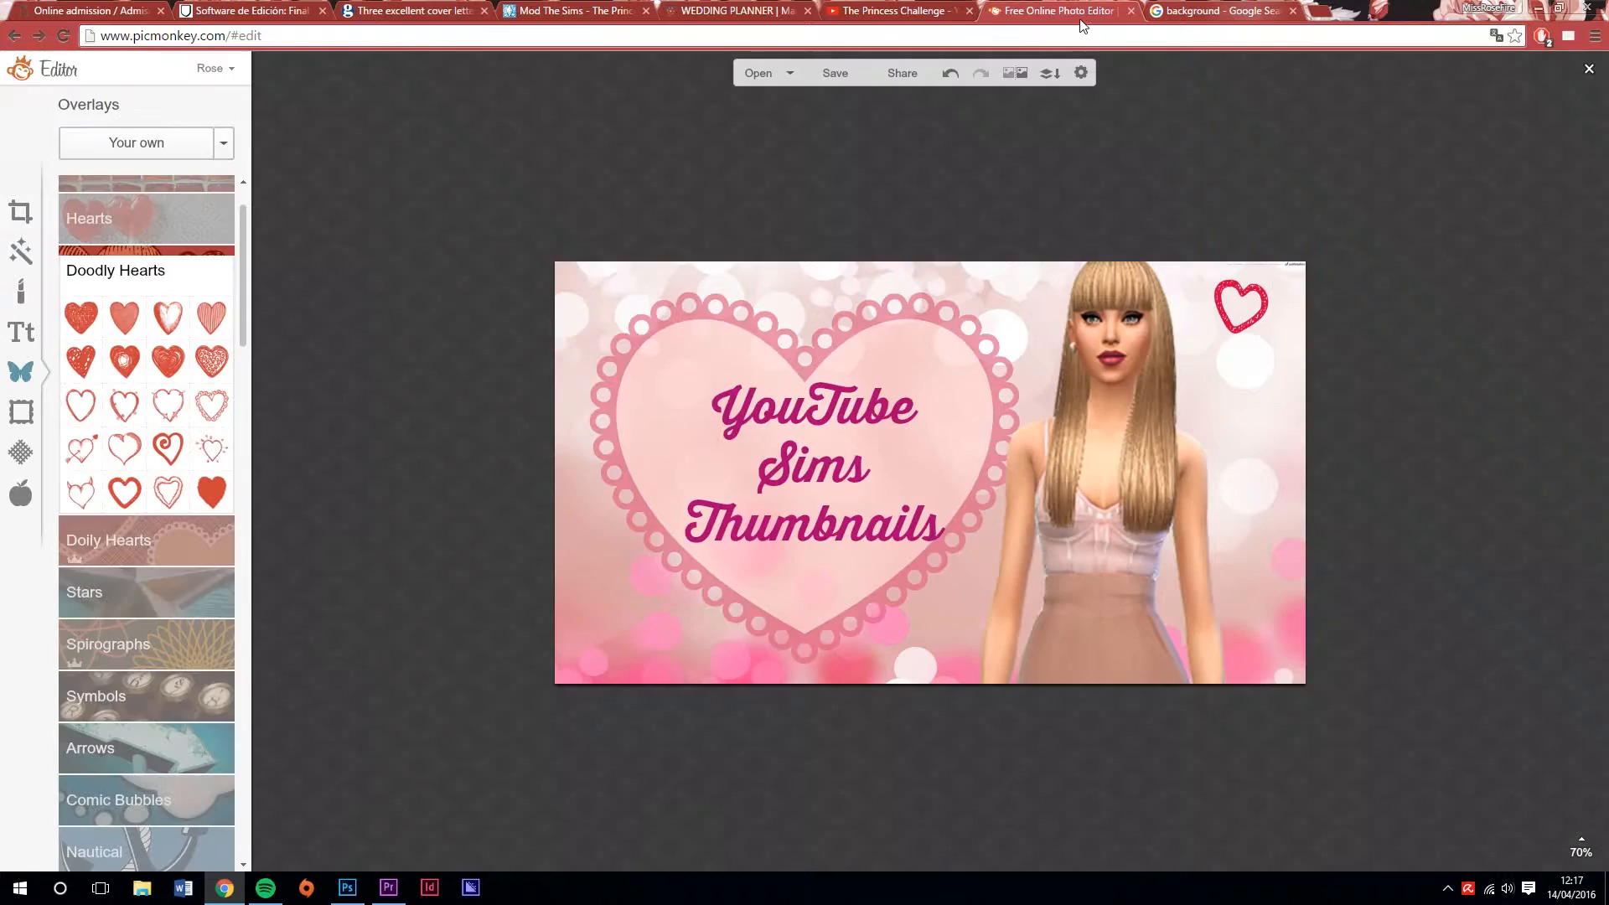